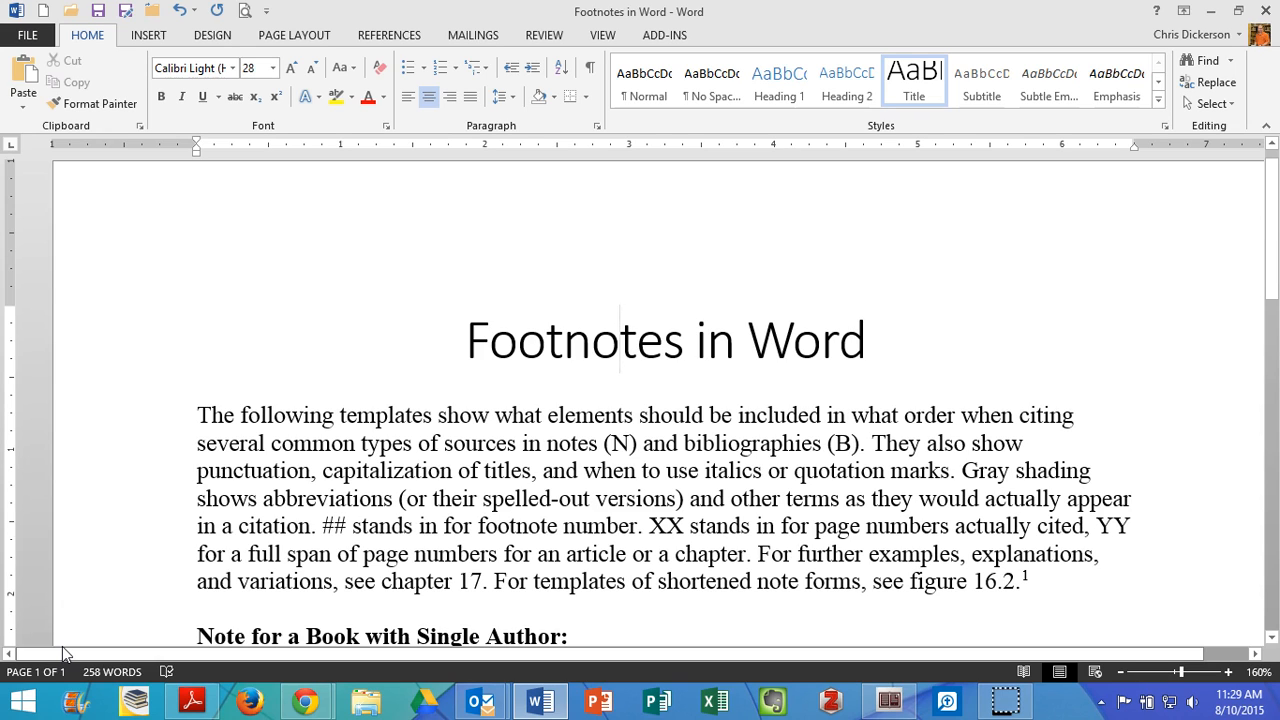
# Examine the template note for a book with a single author, from author names and title through publication details to page numbers.
pyautogui.click(1121, 673)
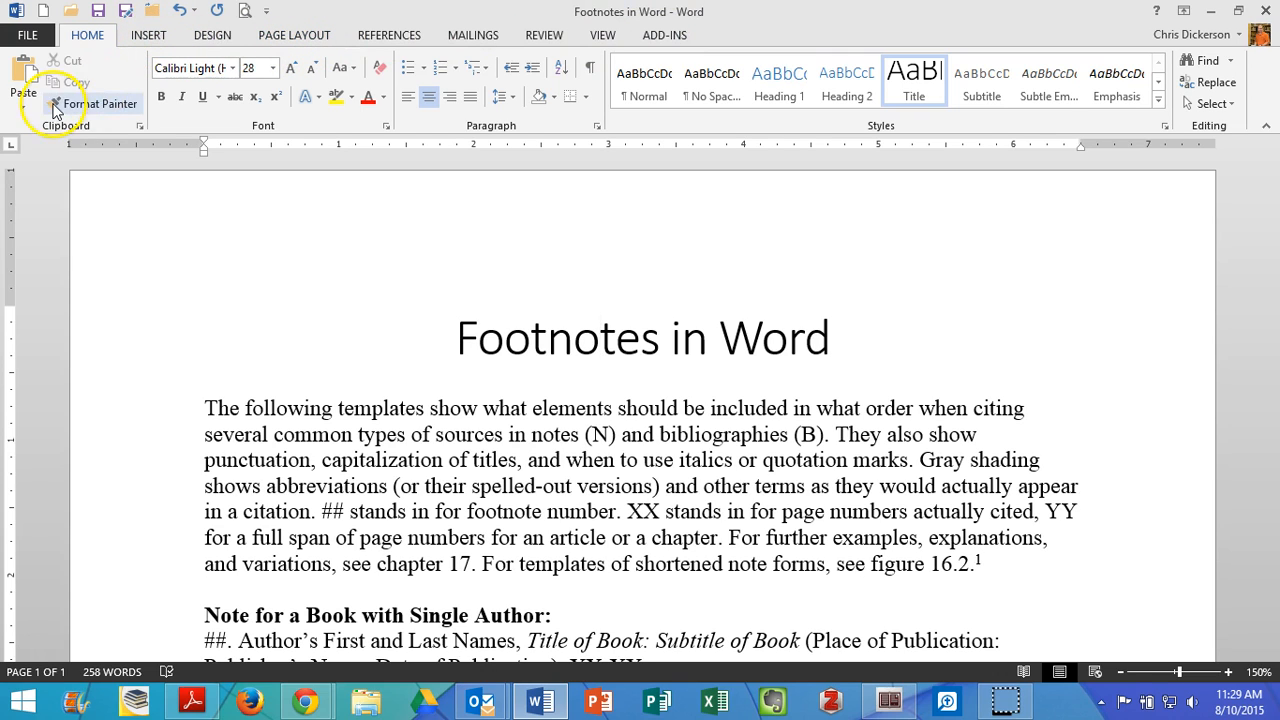
pyautogui.click(557, 334)
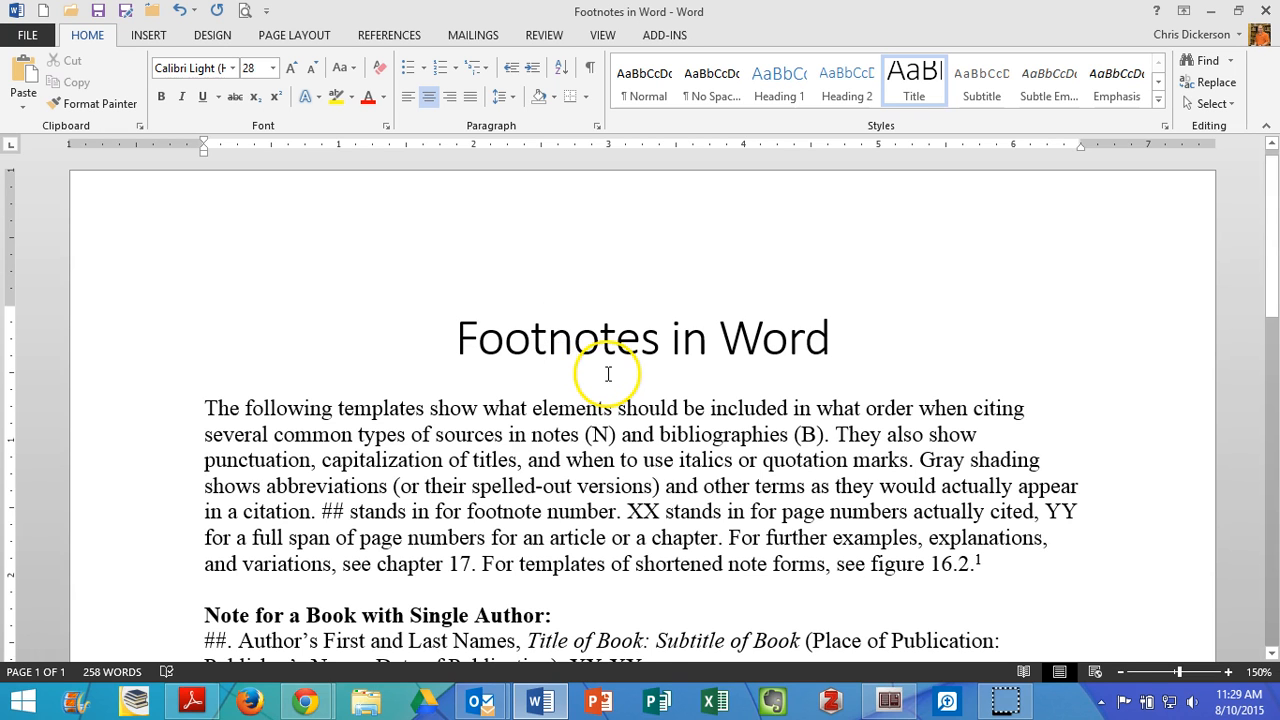
pyautogui.scroll(-3, 606, 363)
pyautogui.scroll(-5, 632, 362)
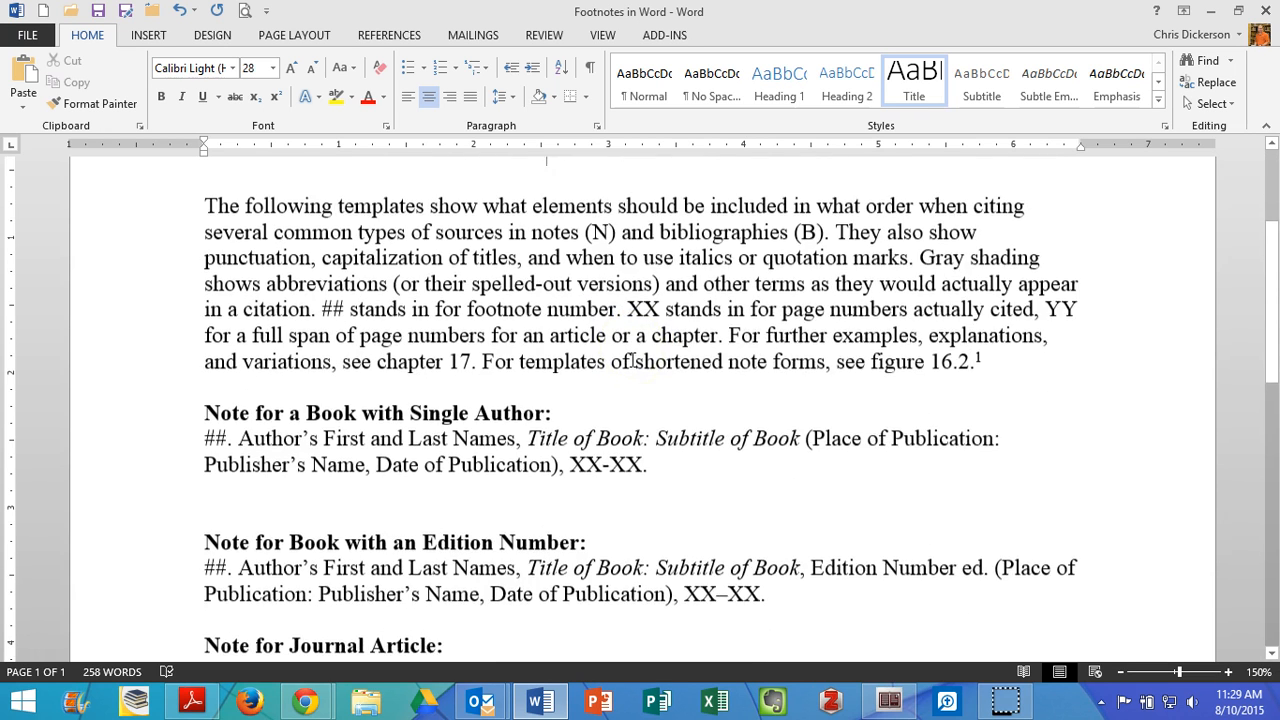
pyautogui.scroll(-1, 630, 360)
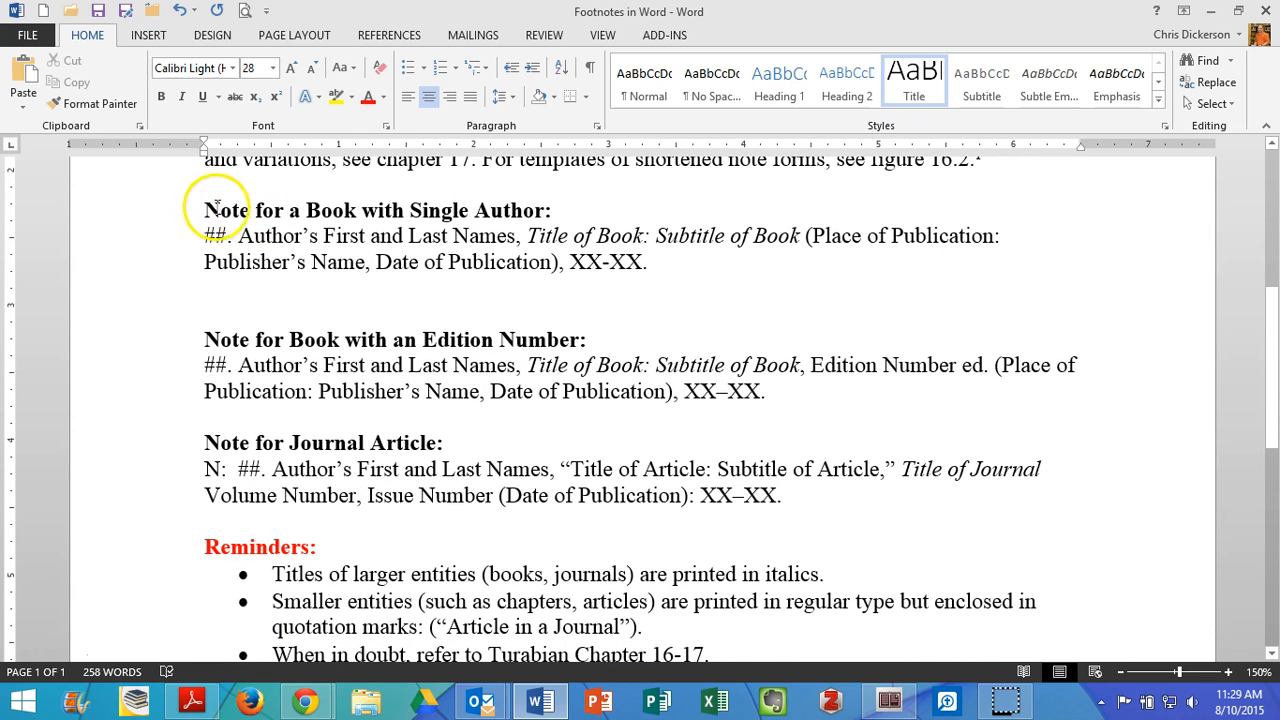
pyautogui.moveTo(208, 205); pyautogui.dragTo(543, 208)
pyautogui.click(250, 292)
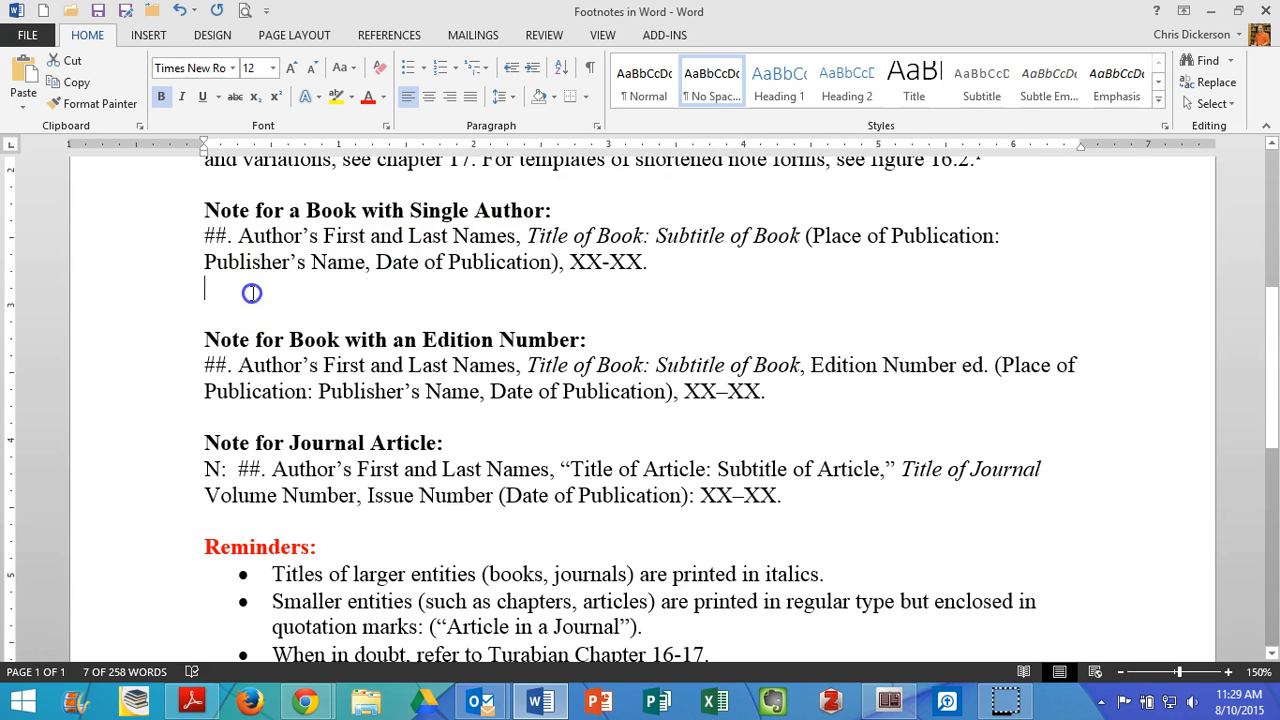
pyautogui.moveTo(204, 236); pyautogui.dragTo(800, 241)
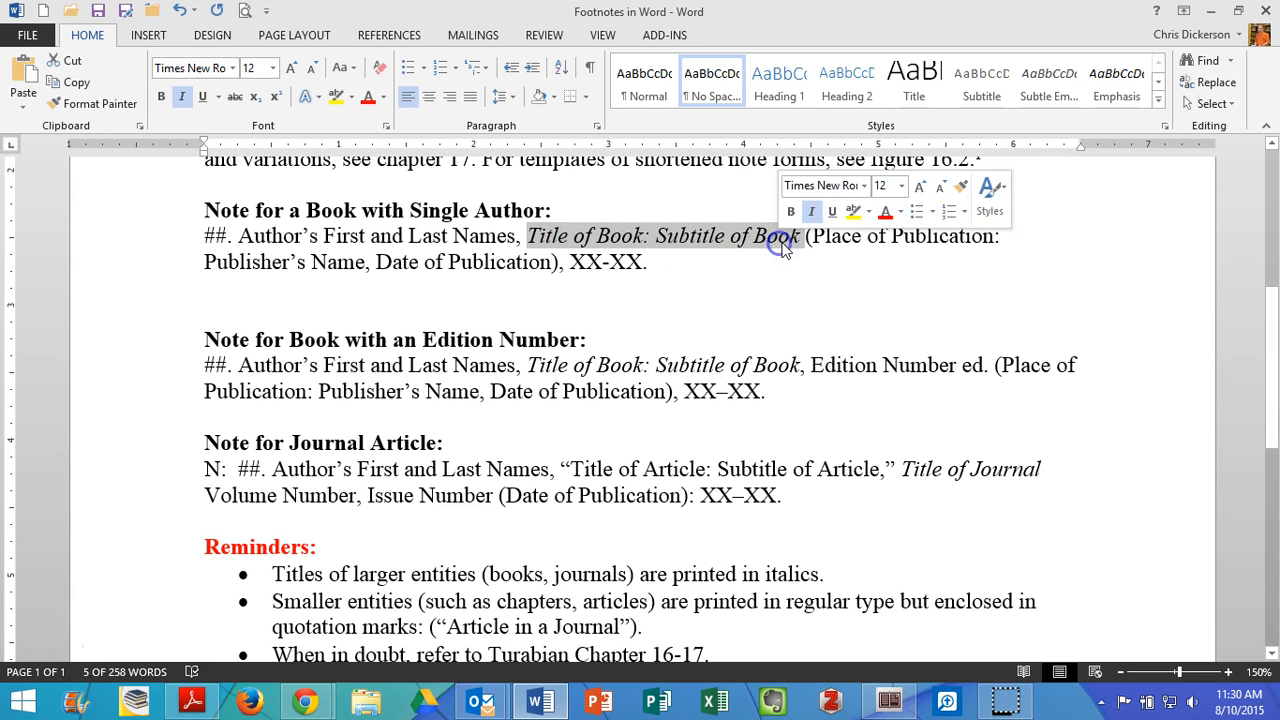
pyautogui.click(616, 241)
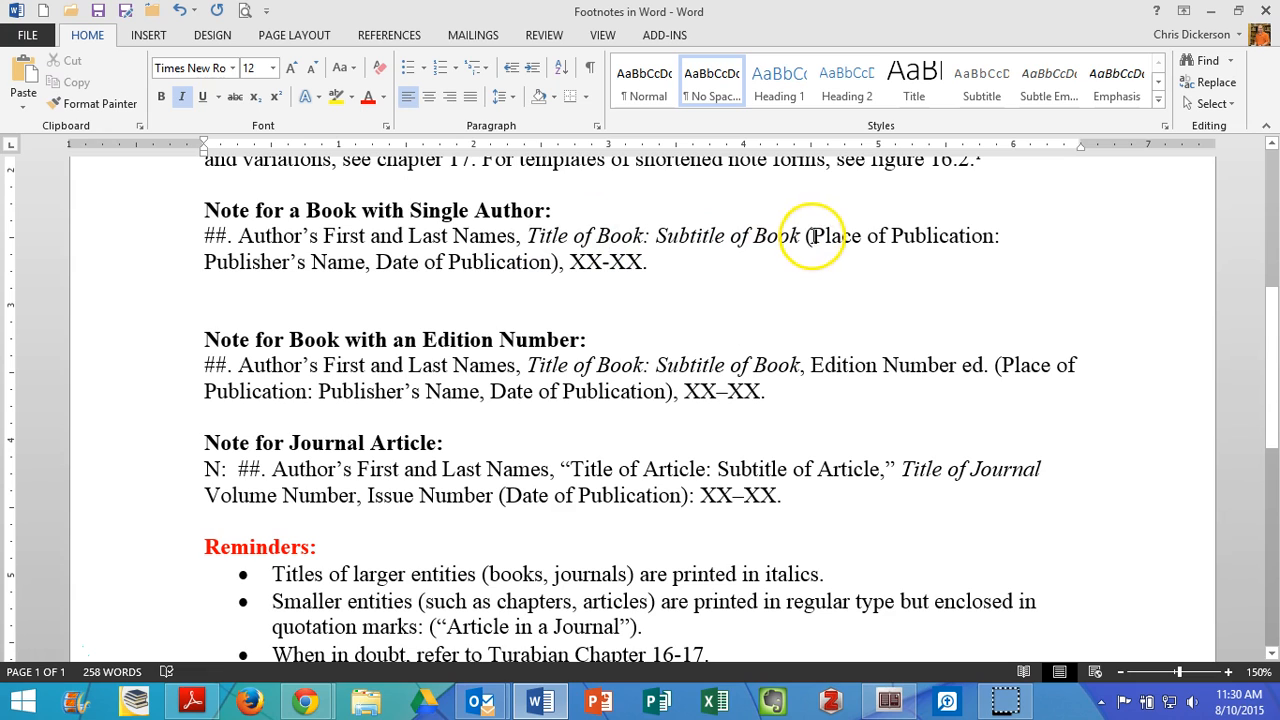
pyautogui.moveTo(806, 241); pyautogui.dragTo(986, 237)
pyautogui.moveTo(204, 262); pyautogui.dragTo(463, 263)
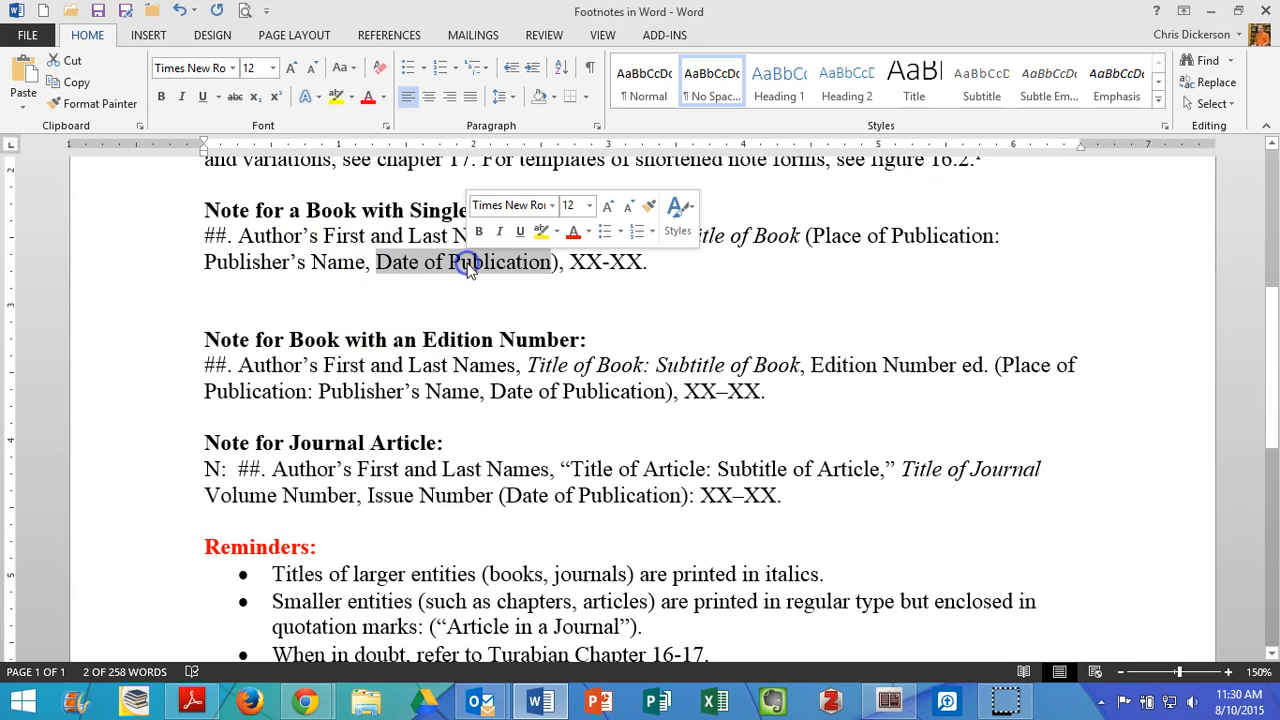
pyautogui.click(556, 264)
pyautogui.moveTo(567, 262); pyautogui.dragTo(642, 262)
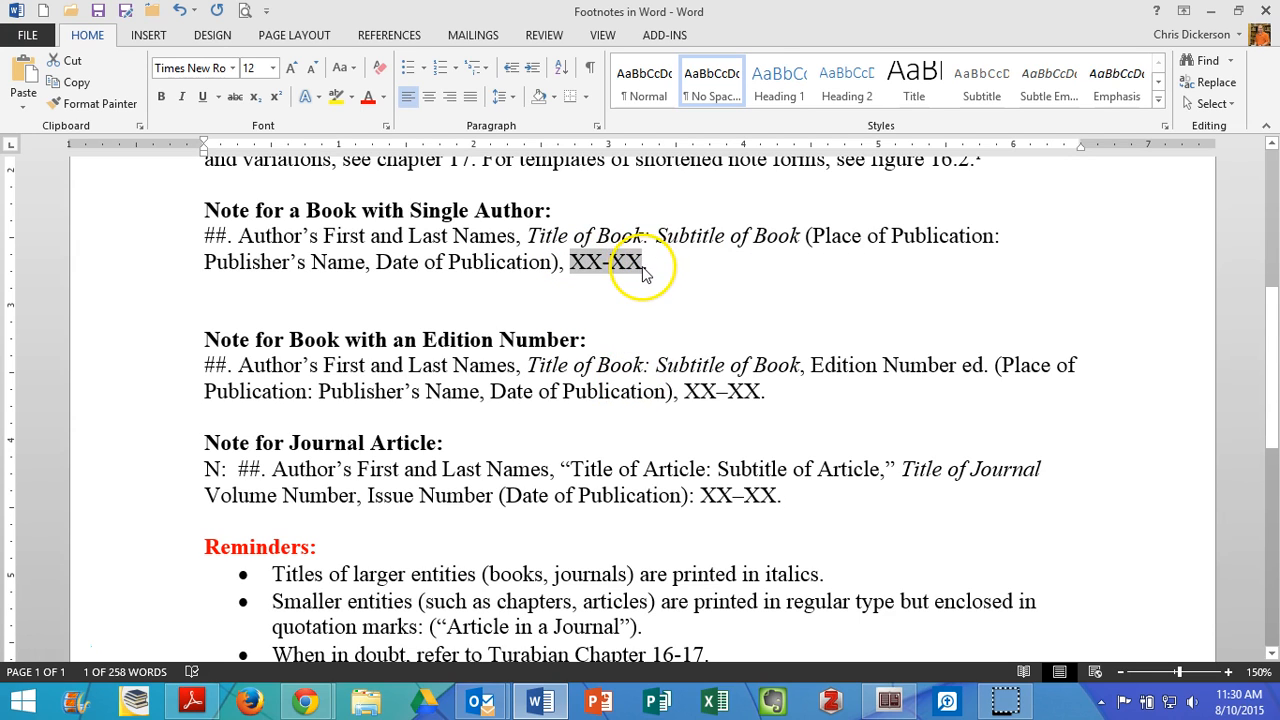
pyautogui.write('XX-XX')
pyautogui.moveTo(643, 263); pyautogui.dragTo(649, 264)
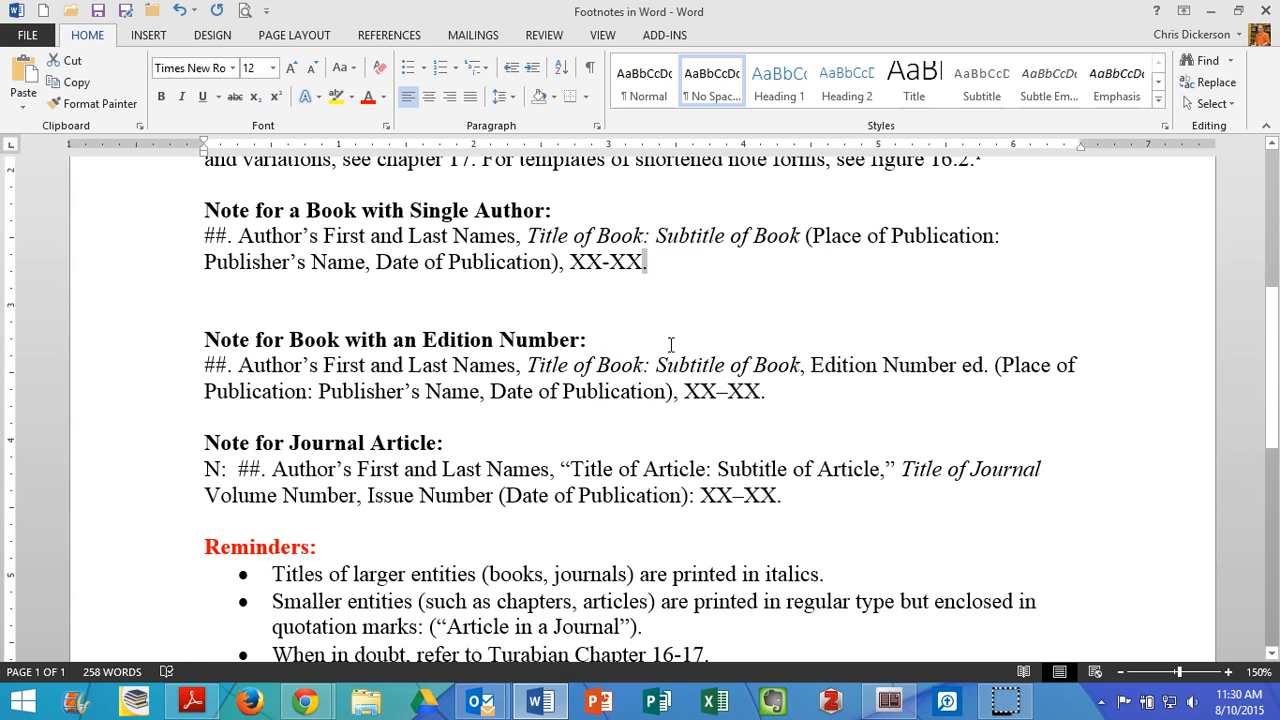
# Place the insertion point at the end of the single-author book note and set the citation style to Turabian.
pyautogui.click(651, 262)
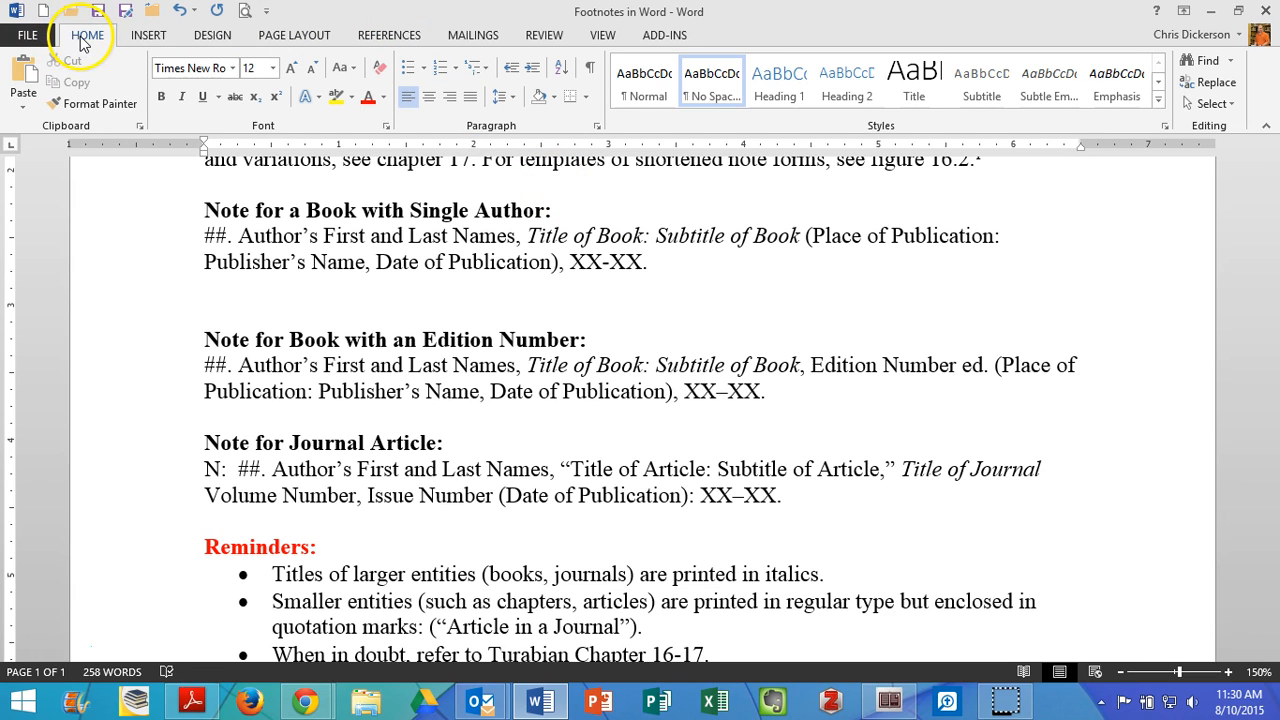
pyautogui.click(390, 36)
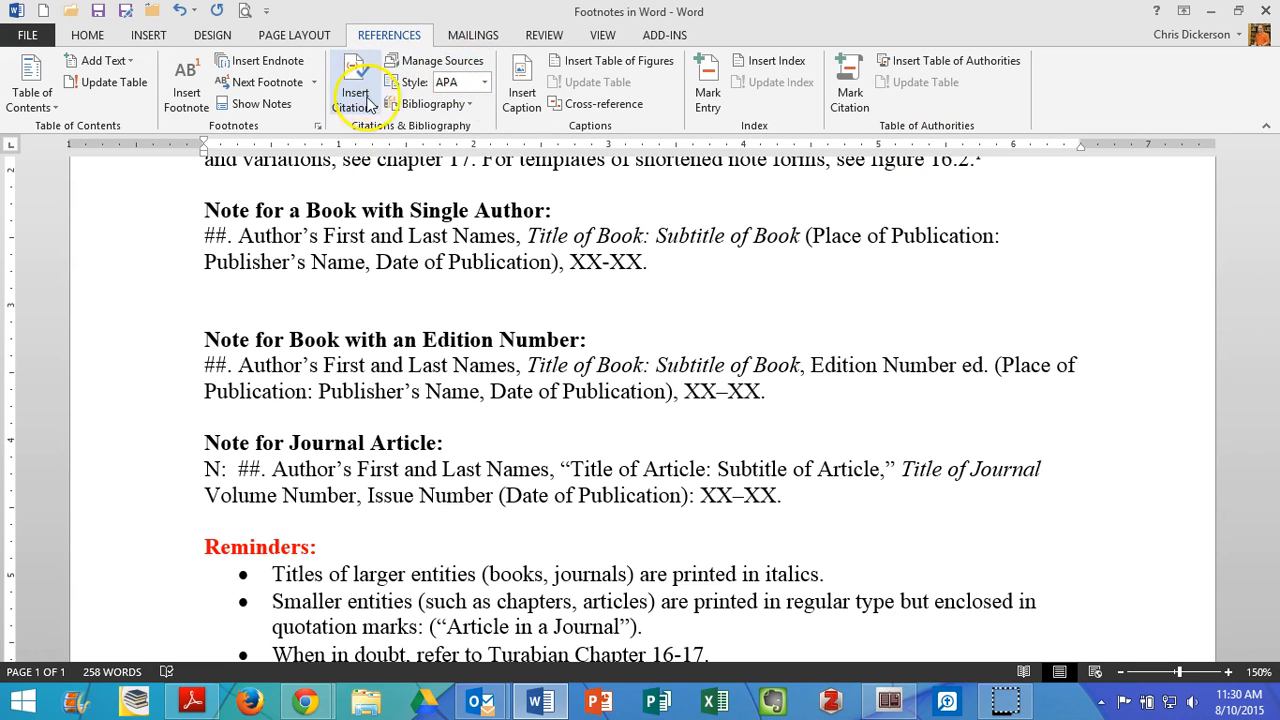
pyautogui.click(479, 87)
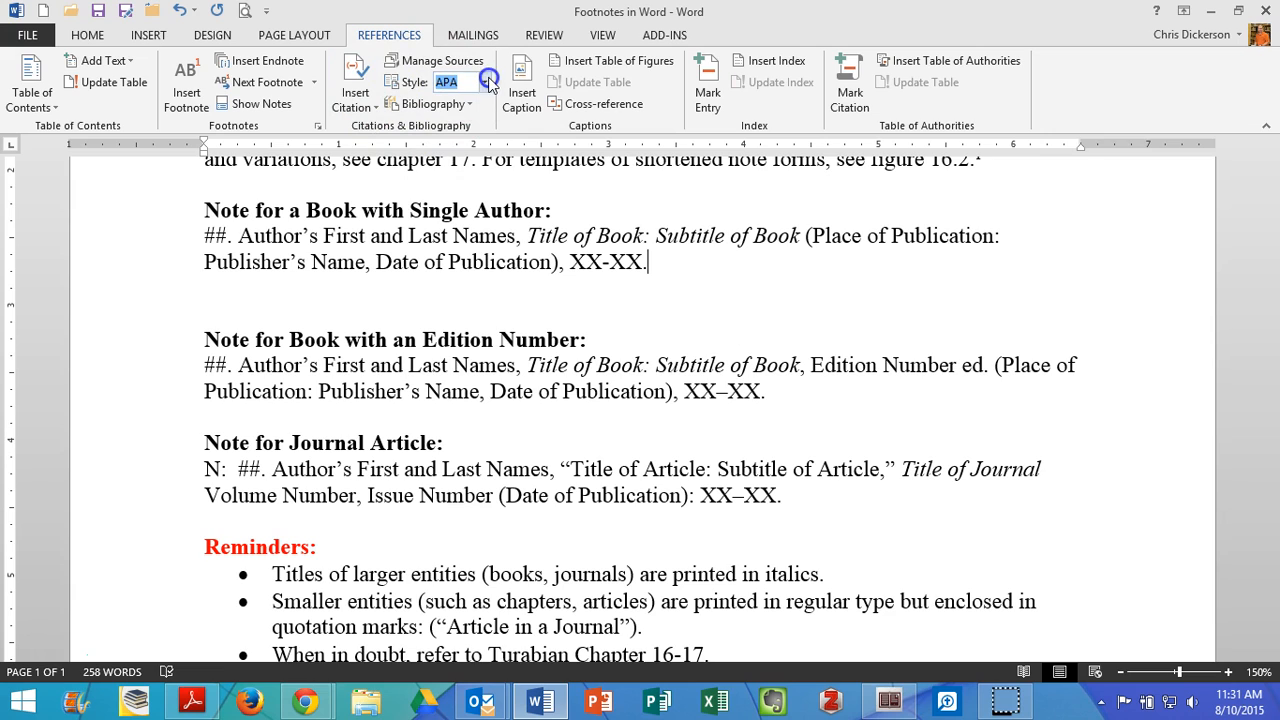
pyautogui.click(485, 88)
pyautogui.click(474, 152)
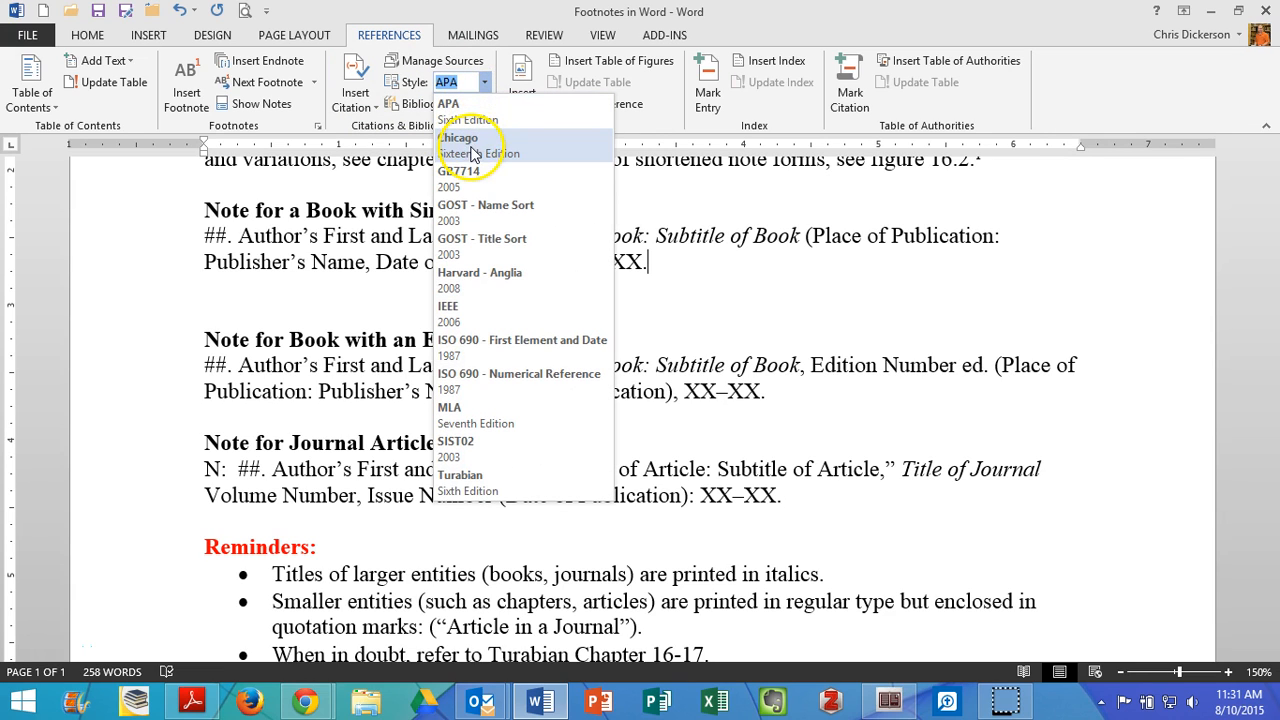
pyautogui.click(472, 479)
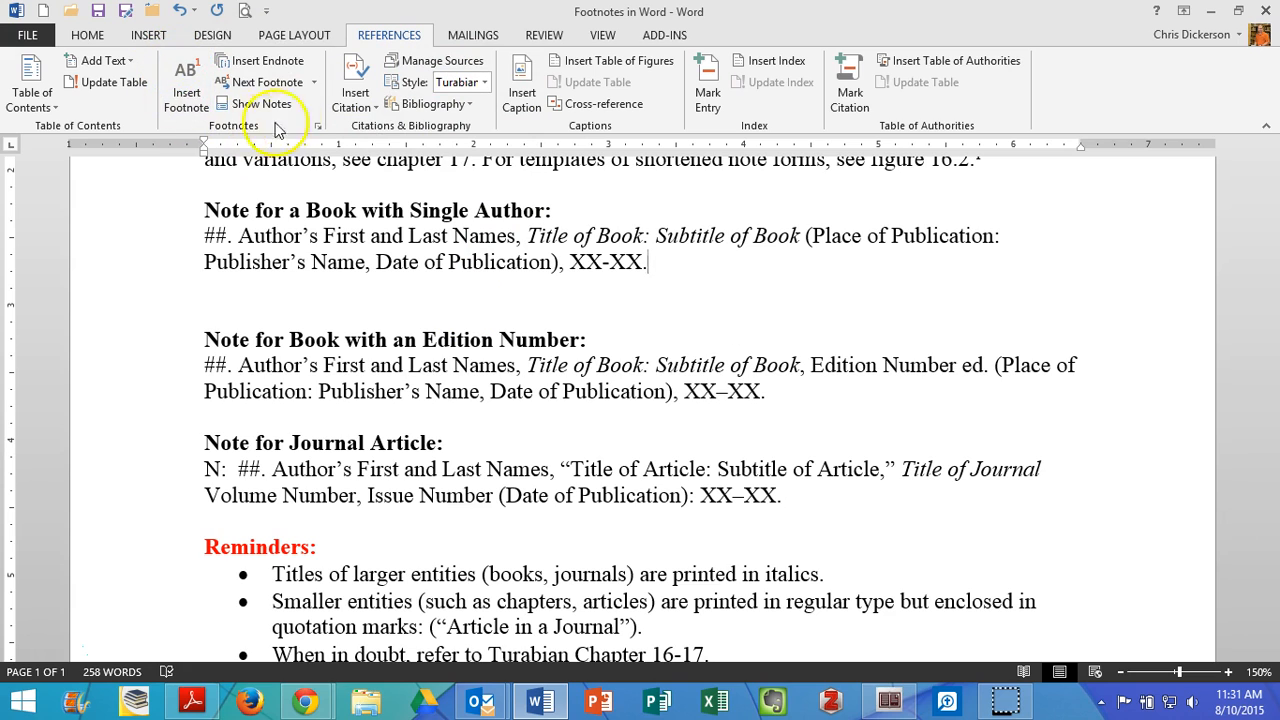
# Insert a footnote there and begin it with "Aubrey Malphurs, Being Leaders: The Nature of Authentic Christian Leadership".
pyautogui.click(188, 100)
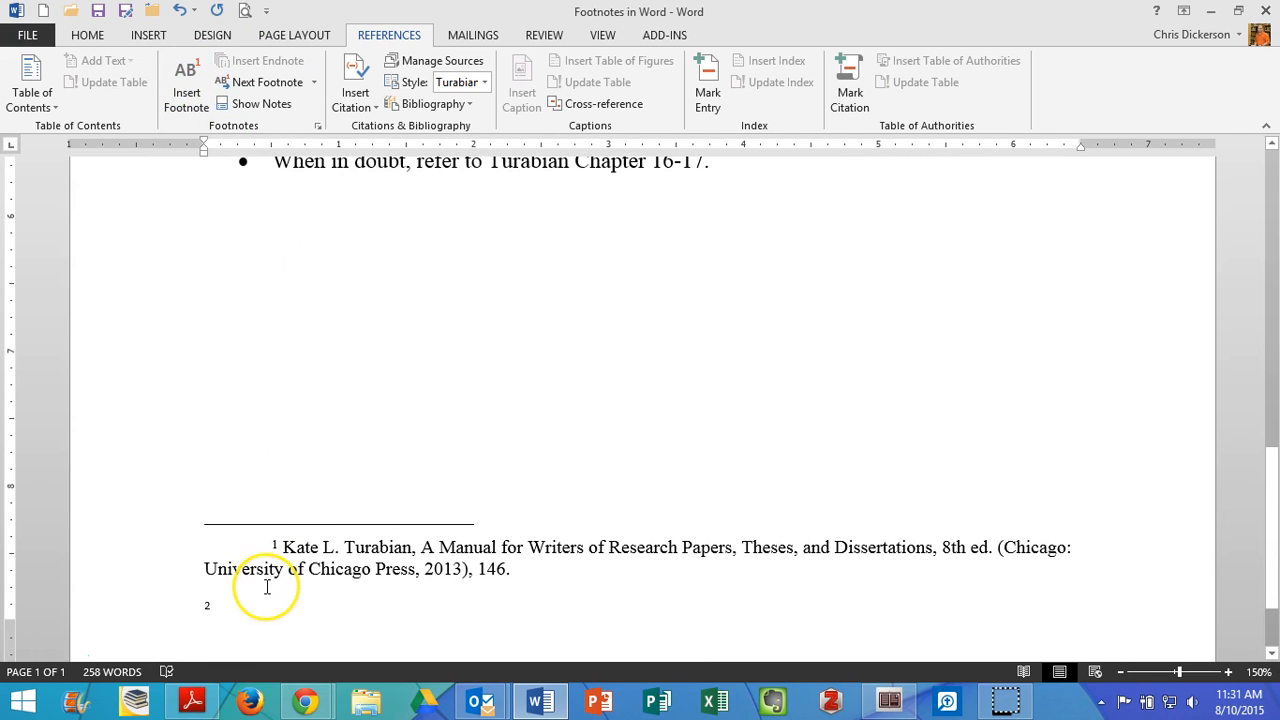
pyautogui.scroll(-1, 267, 588)
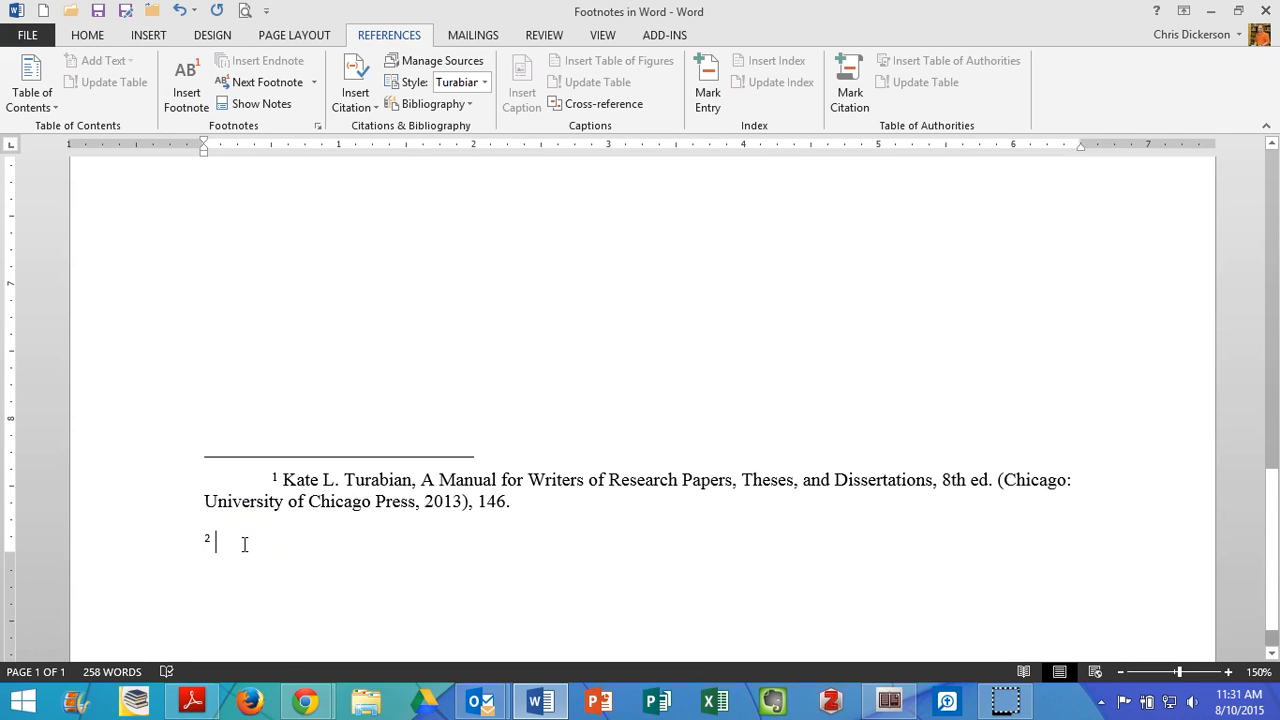
pyautogui.write('Aub')
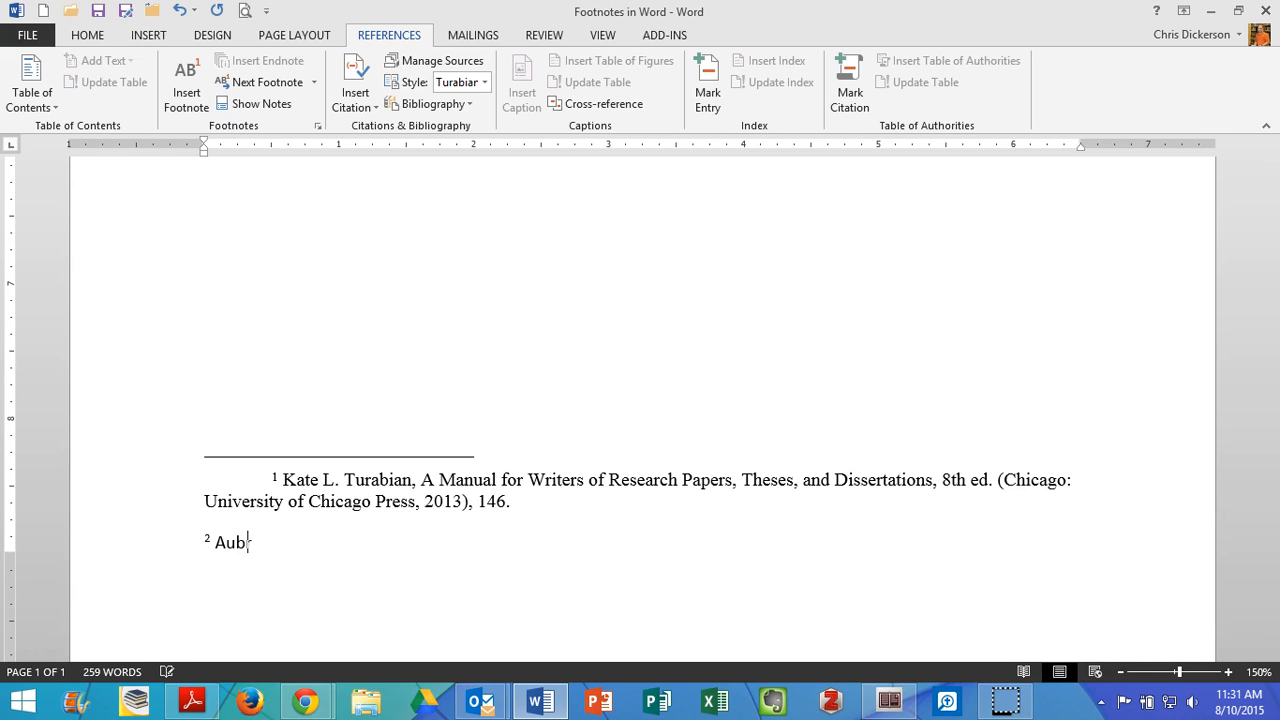
pyautogui.write('rey Malphurs')
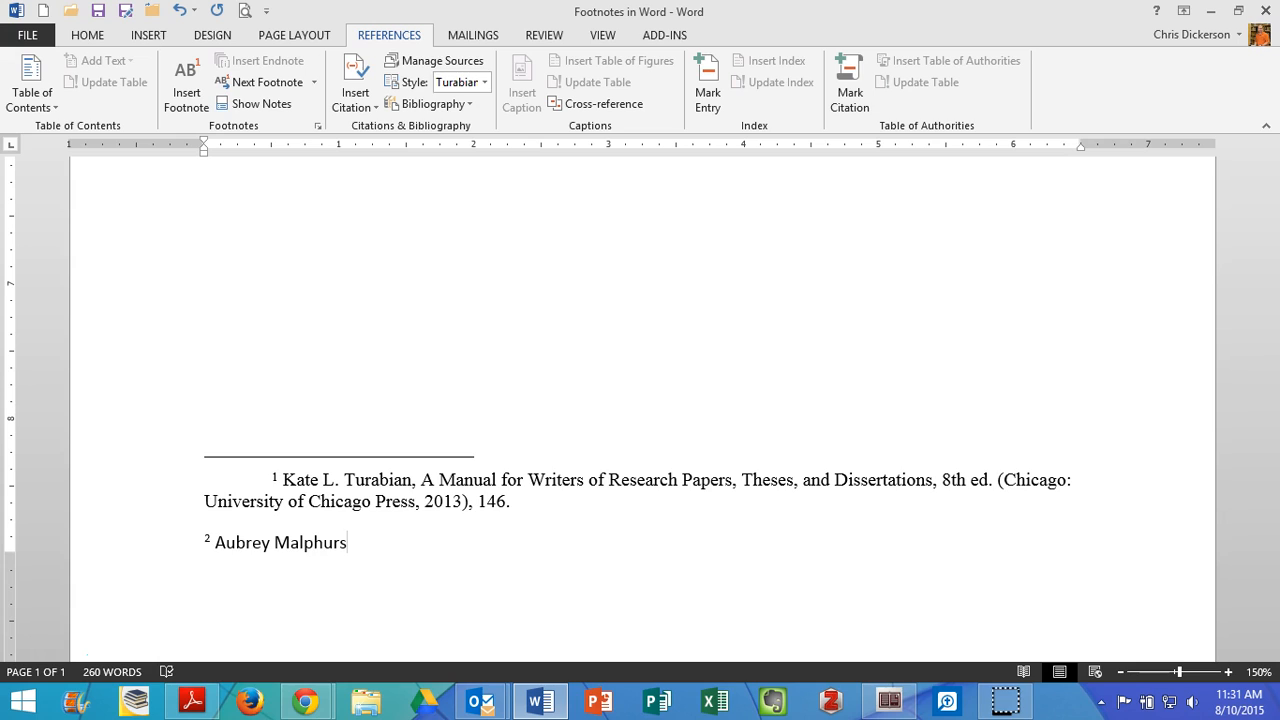
pyautogui.write(', Being Leade')
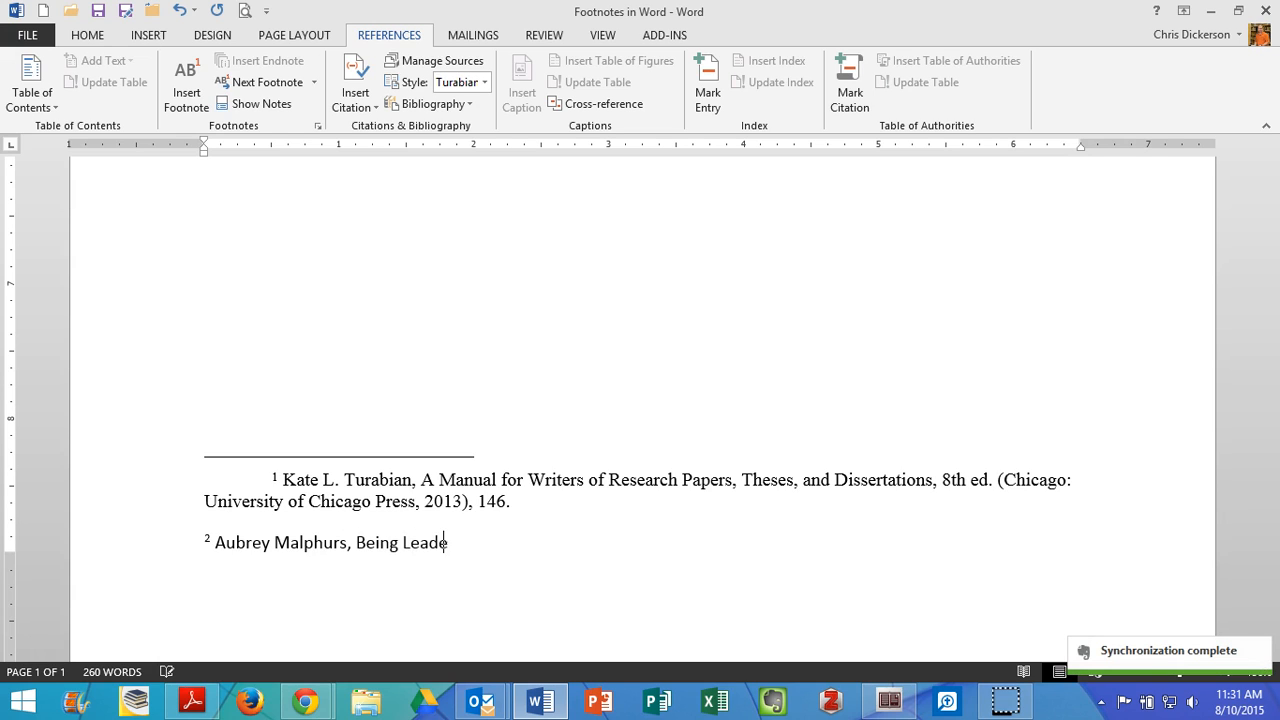
pyautogui.write('rs: ')
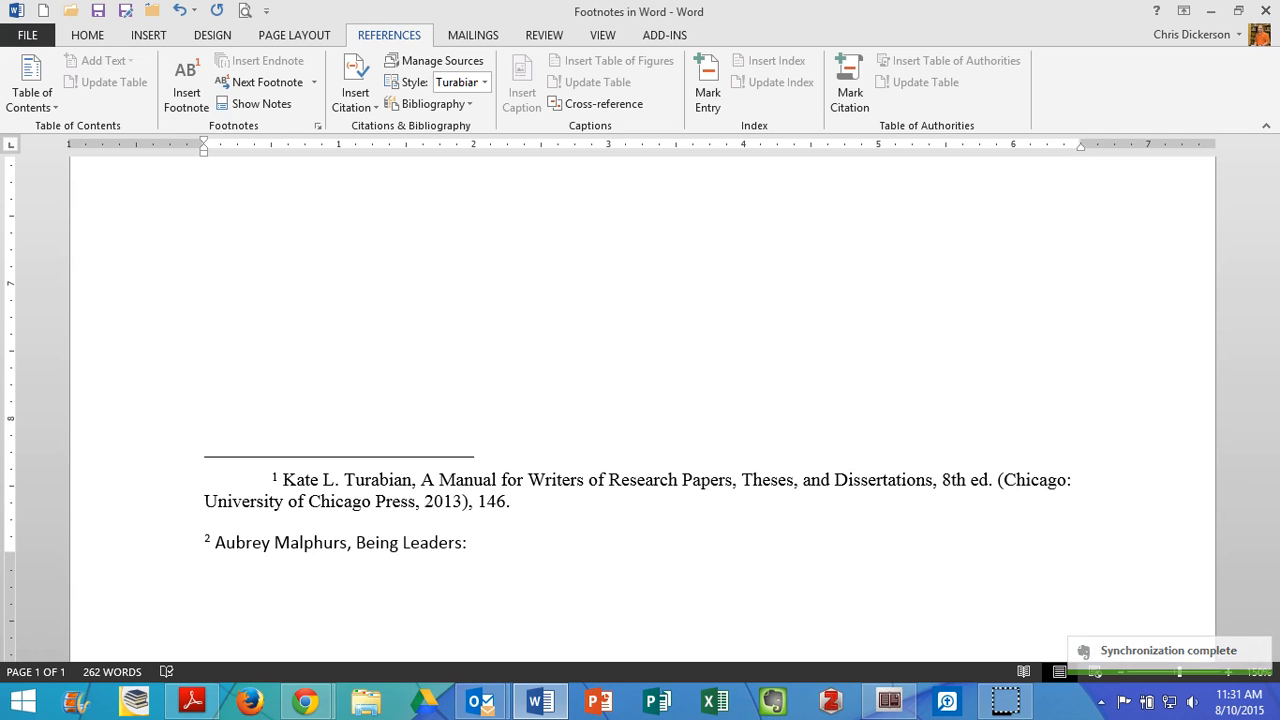
pyautogui.write('The Natu')
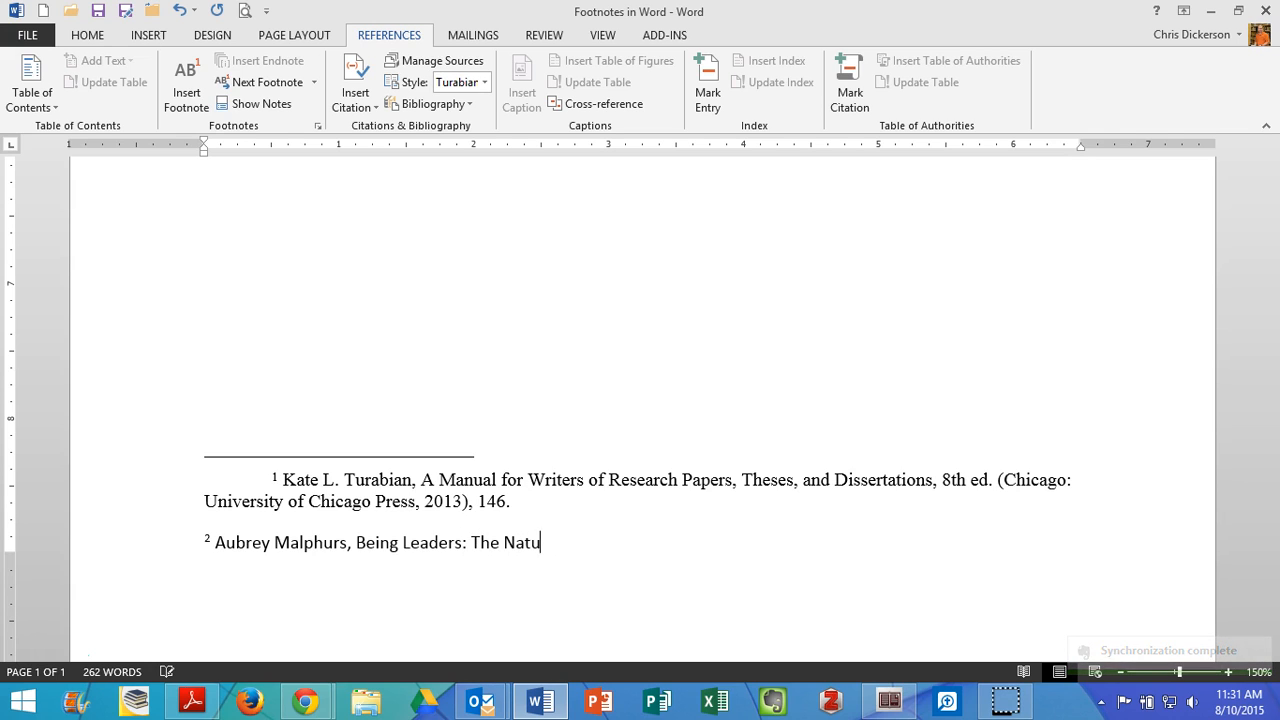
pyautogui.write('re of Autn')
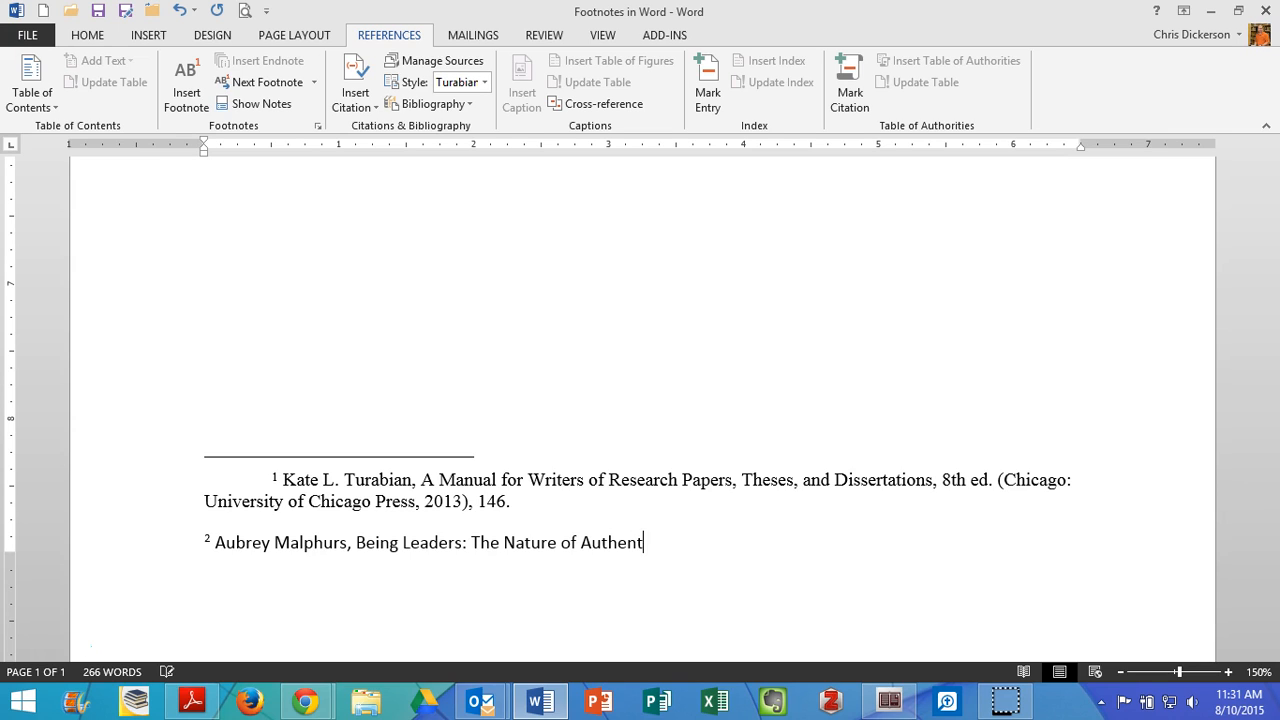
pyautogui.write('entic Christian Leadership')
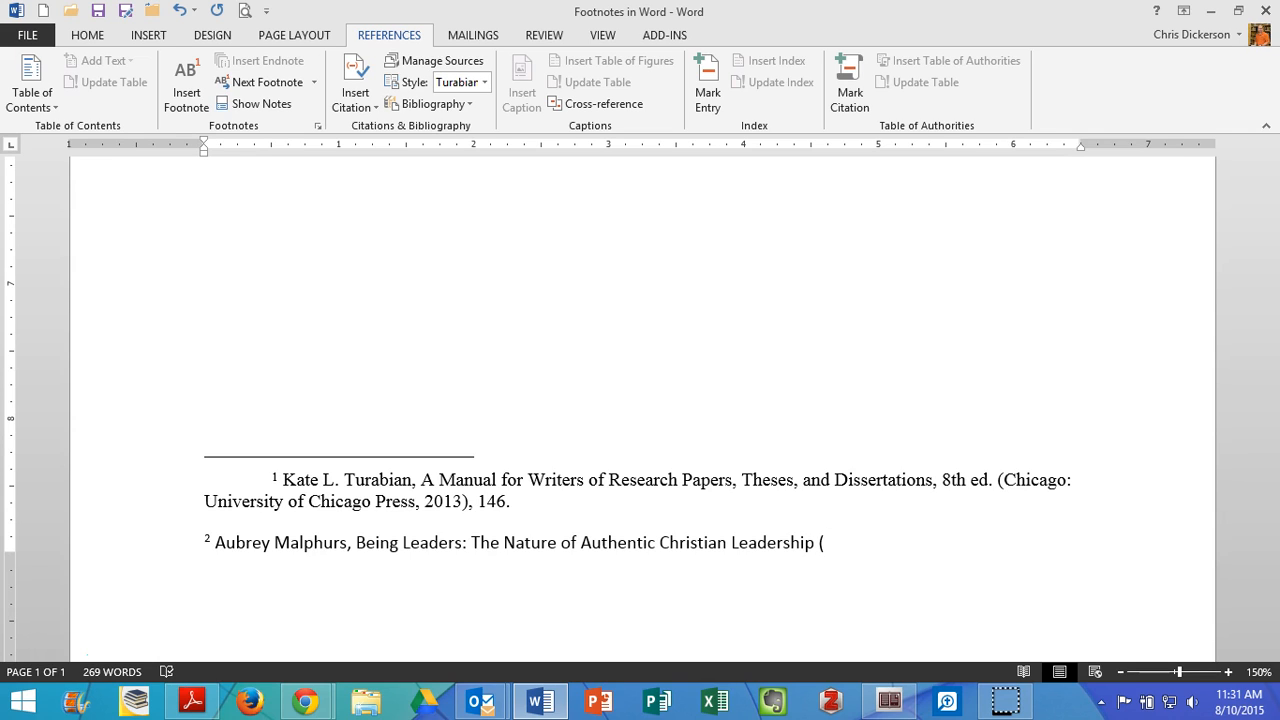
# Continue the new footnote with the place and publisher, "(Grand Rapids, MI: Baker Books".
pyautogui.write('(Grand Rapids')
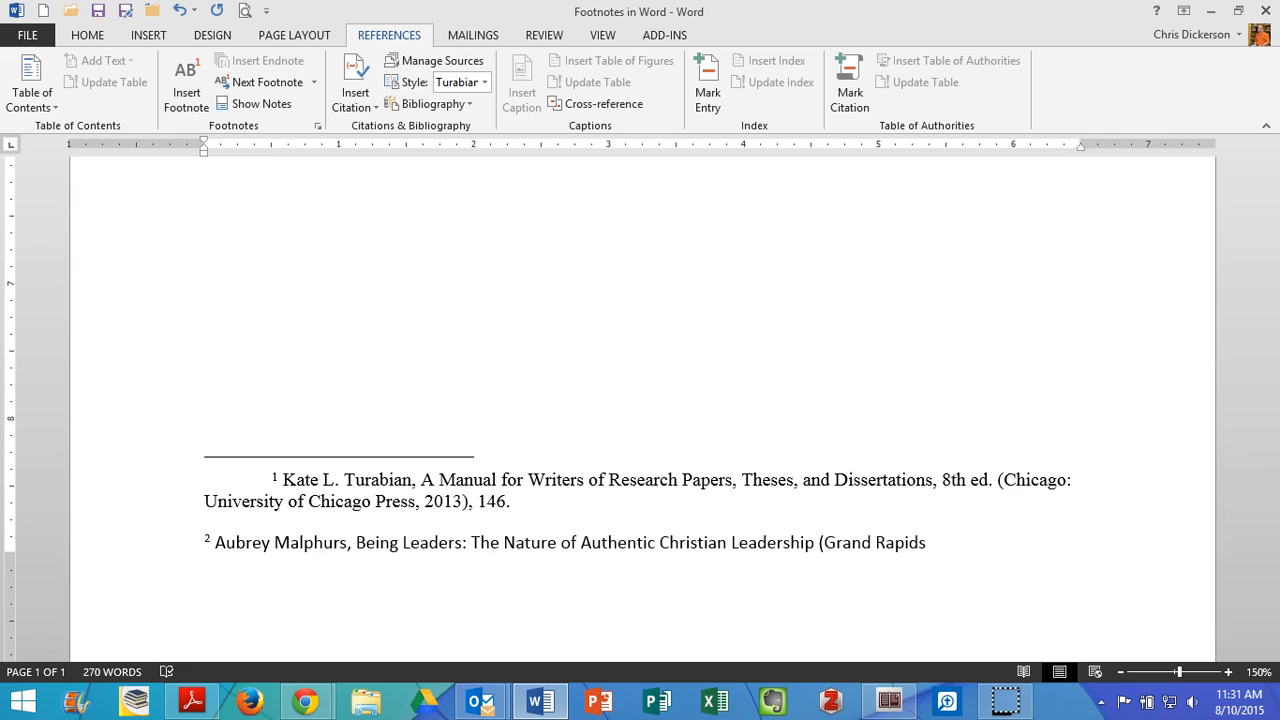
pyautogui.write(', MI')
pyautogui.write(': Baker')
pyautogui.write(' Book')
pyautogui.press('BackSpace')
pyautogui.write('ok')
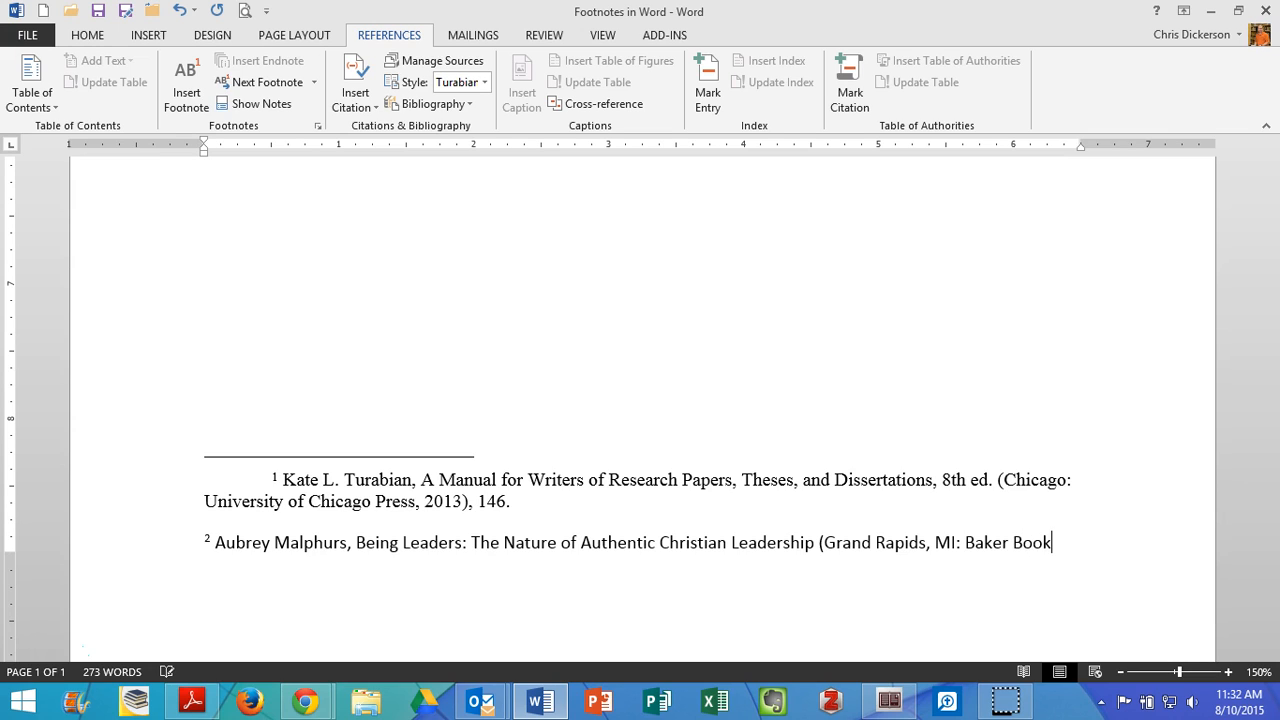
pyautogui.write('s House Co.')
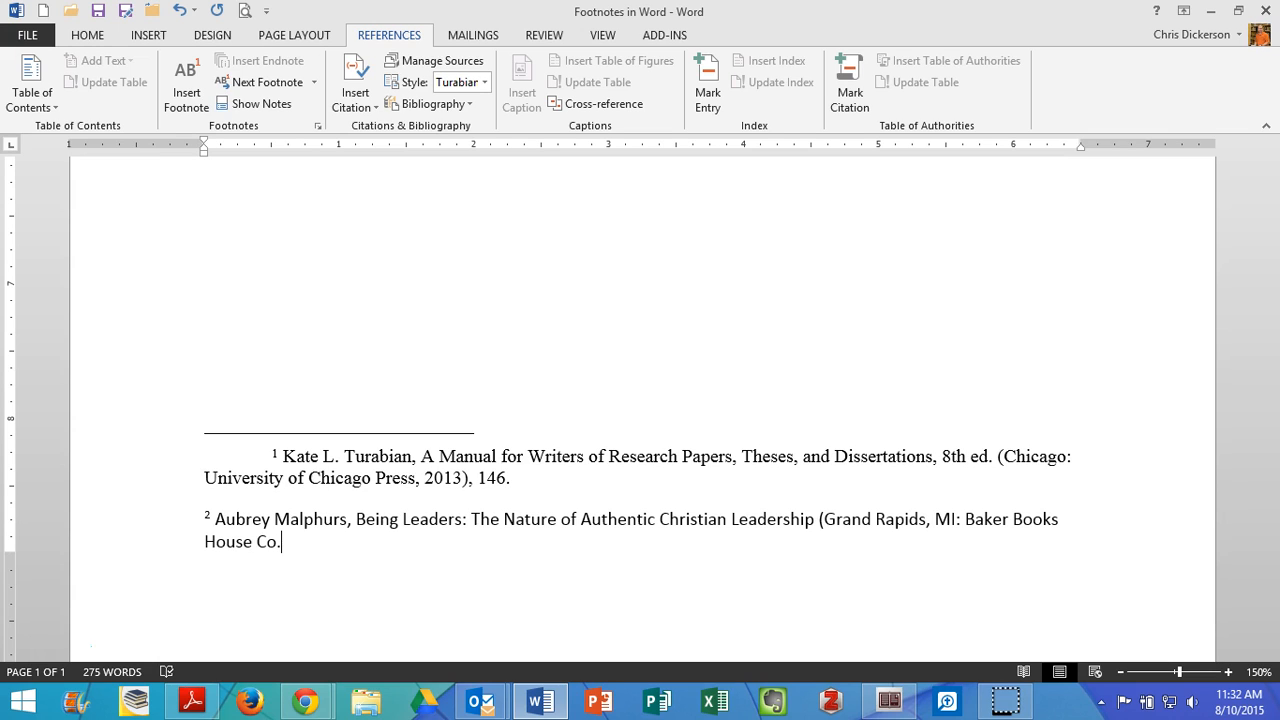
pyautogui.hotkey('ctrl', 'shift', 'Left')
pyautogui.hotkey('ctrl', 'shift', 'Left')
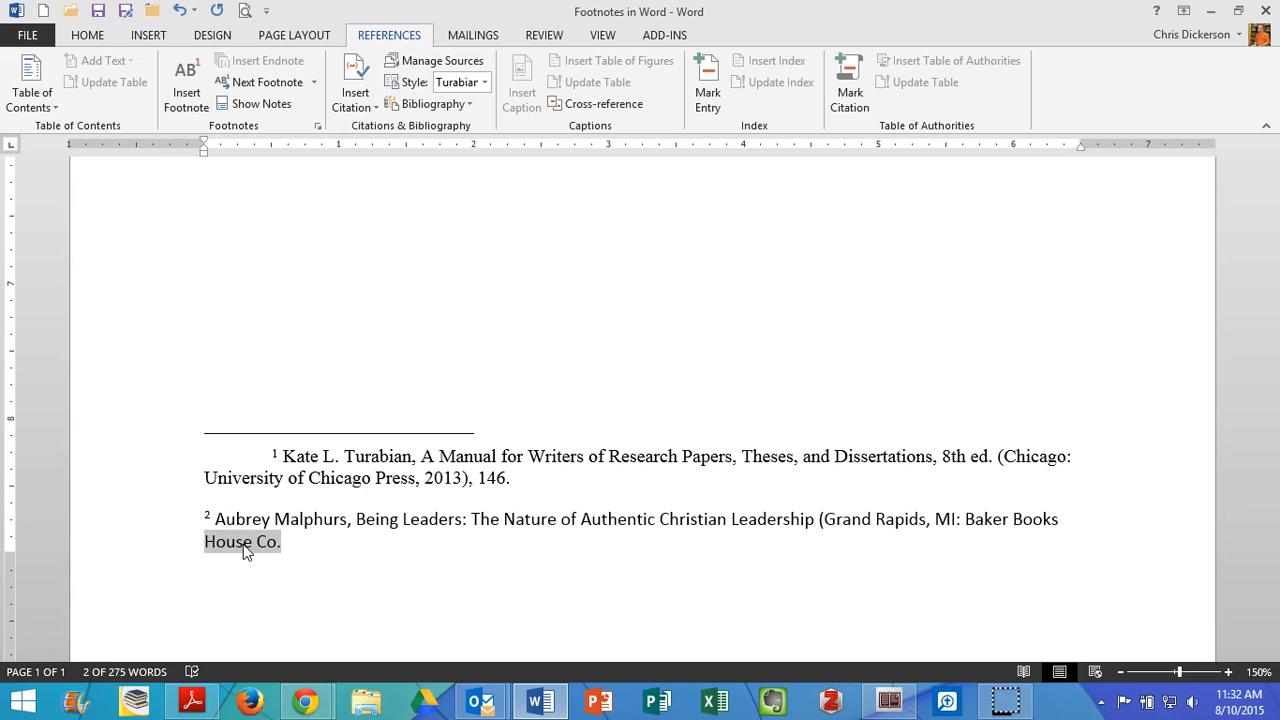
pyautogui.press('BackSpace')
pyautogui.press('BackSpace')
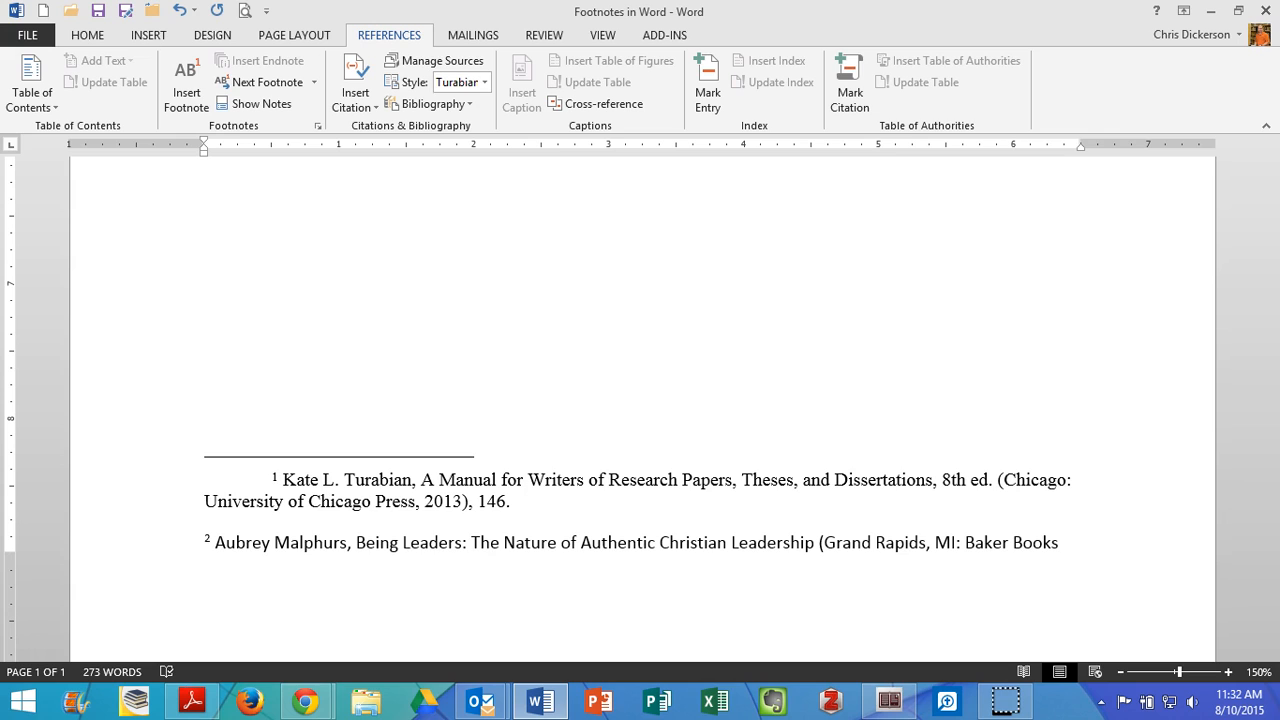
# Complete the footnote with the publication year and page number, ", 2003), 56.".
pyautogui.moveTo(966, 543); pyautogui.dragTo(1052, 556)
pyautogui.click(1066, 552)
pyautogui.write(',')
pyautogui.write('2003), 56.')
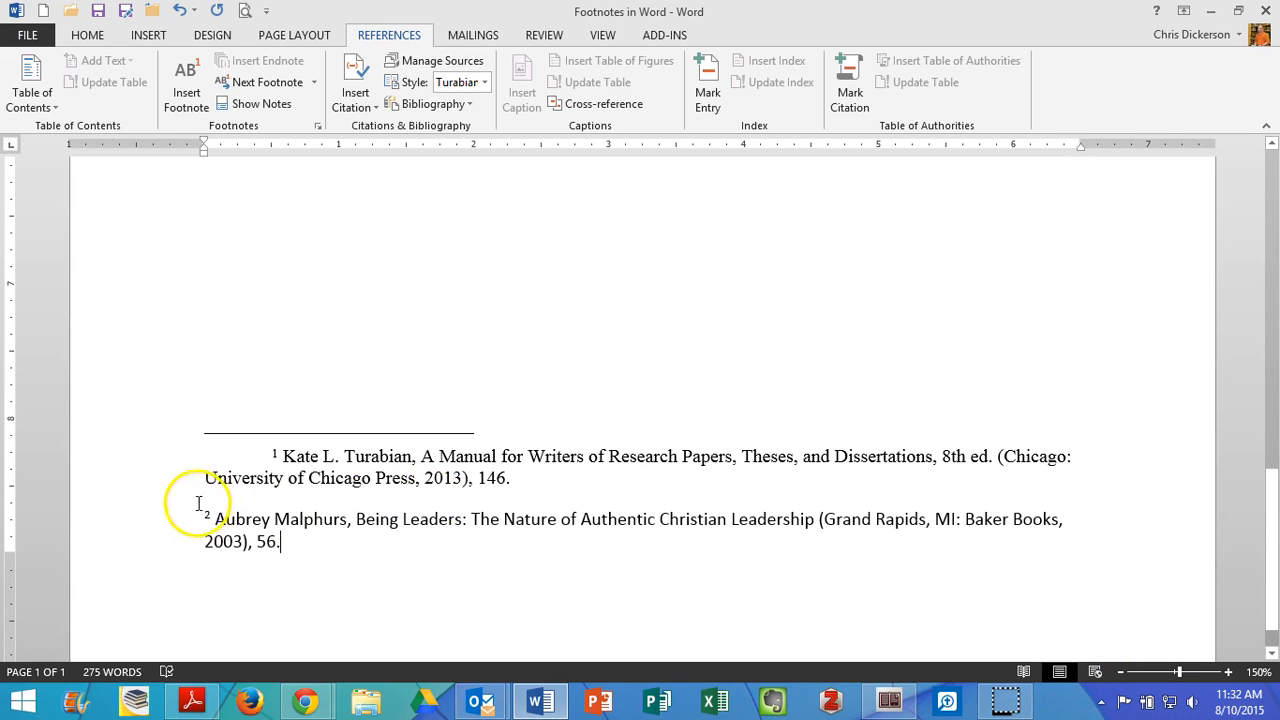
# Compare the first-line indent and font of the two footnotes at the bottom of the page.
pyautogui.click(270, 454)
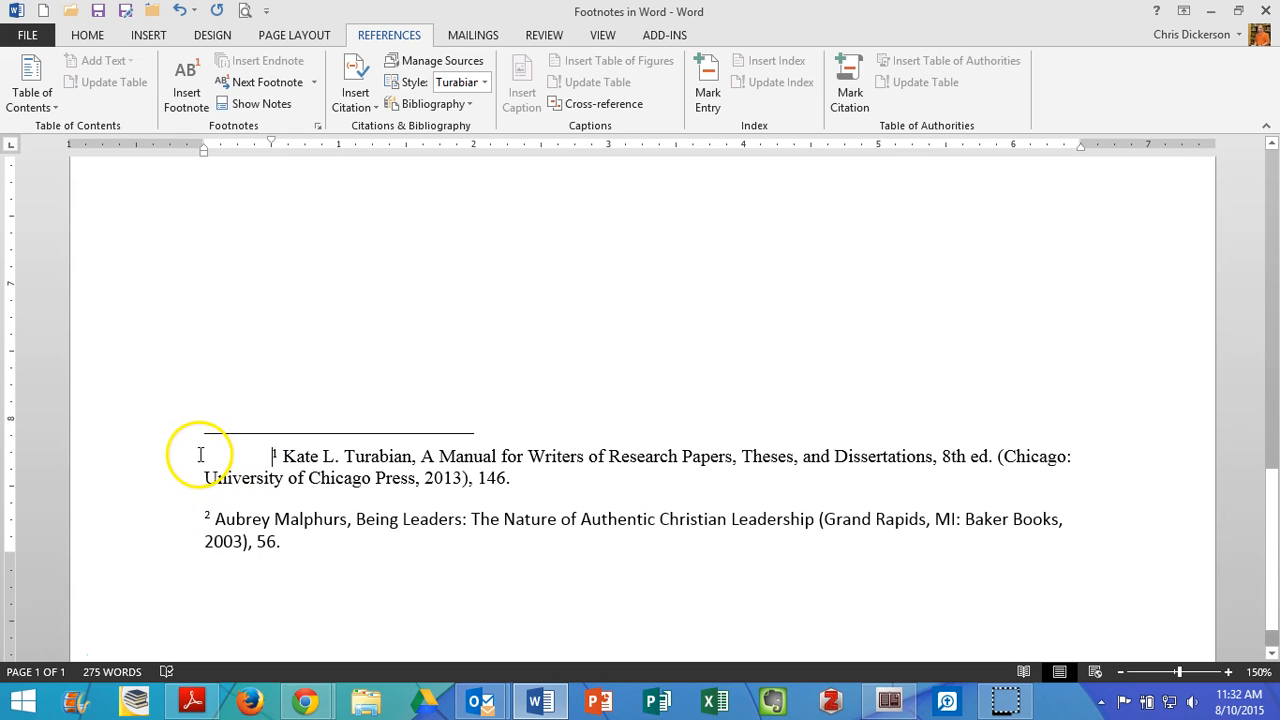
pyautogui.moveTo(300, 457); pyautogui.dragTo(363, 460)
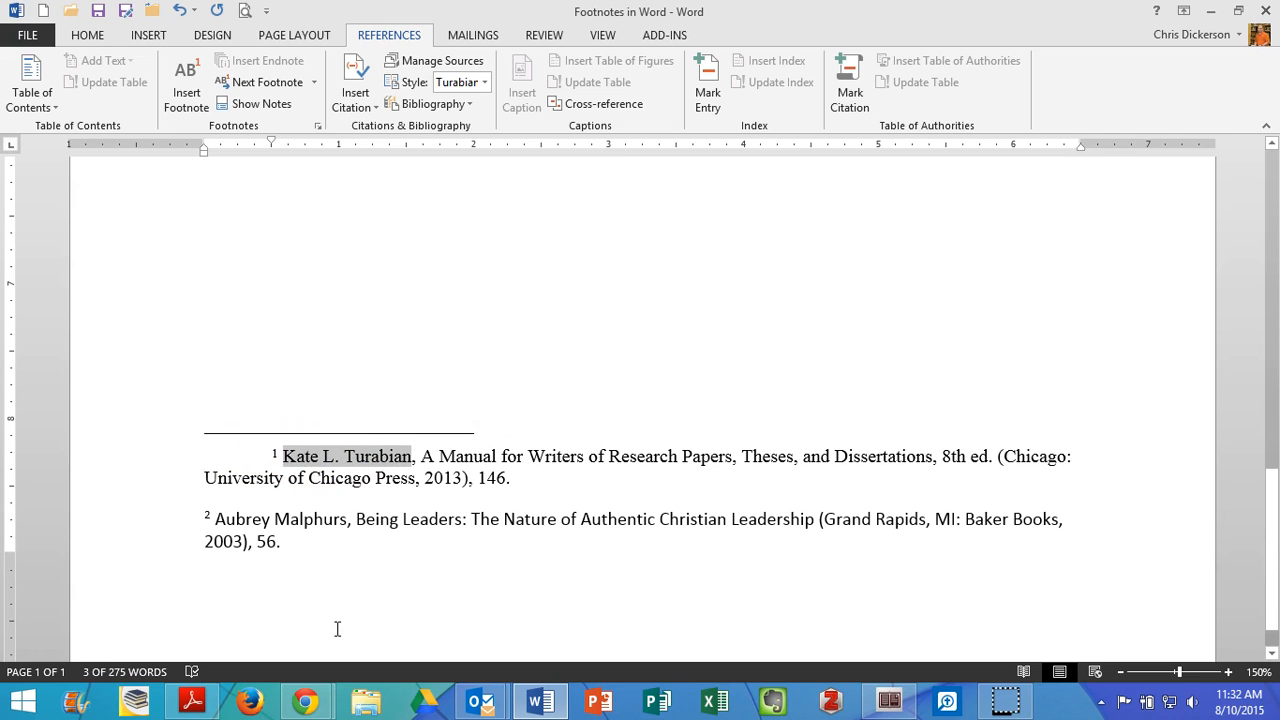
pyautogui.click(196, 519)
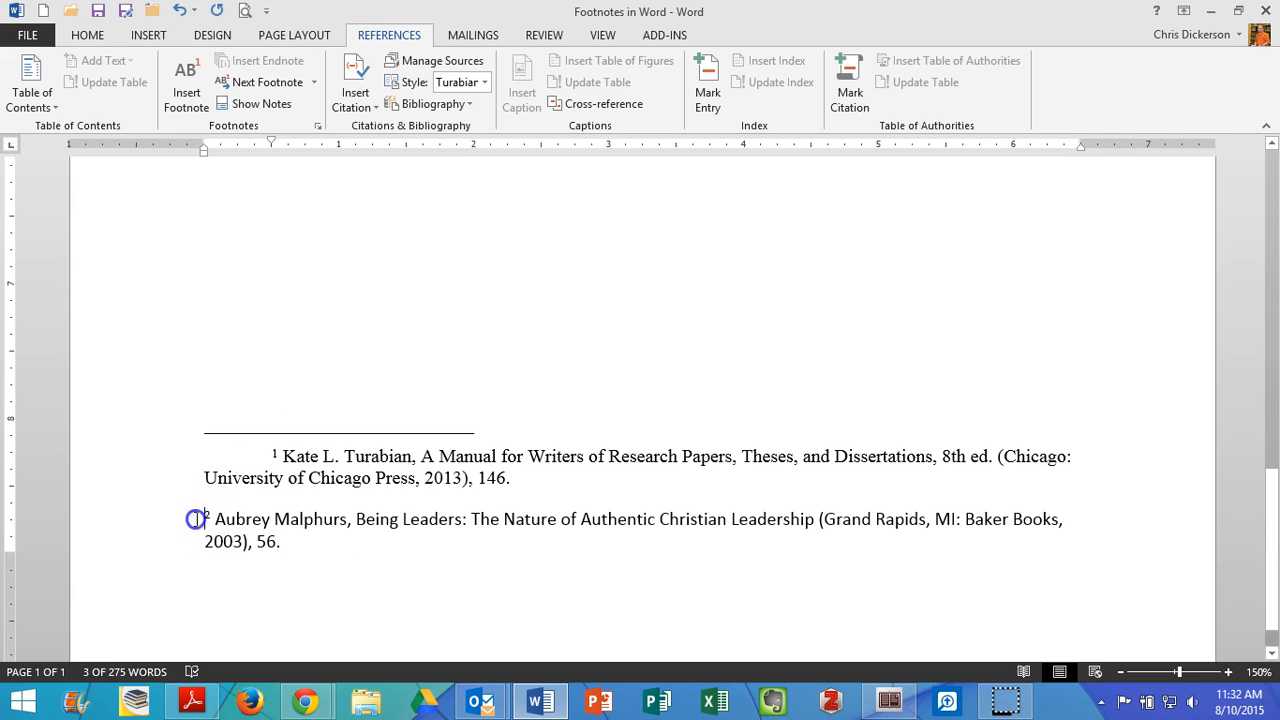
pyautogui.moveTo(196, 519); pyautogui.dragTo(287, 542)
pyautogui.click(245, 530)
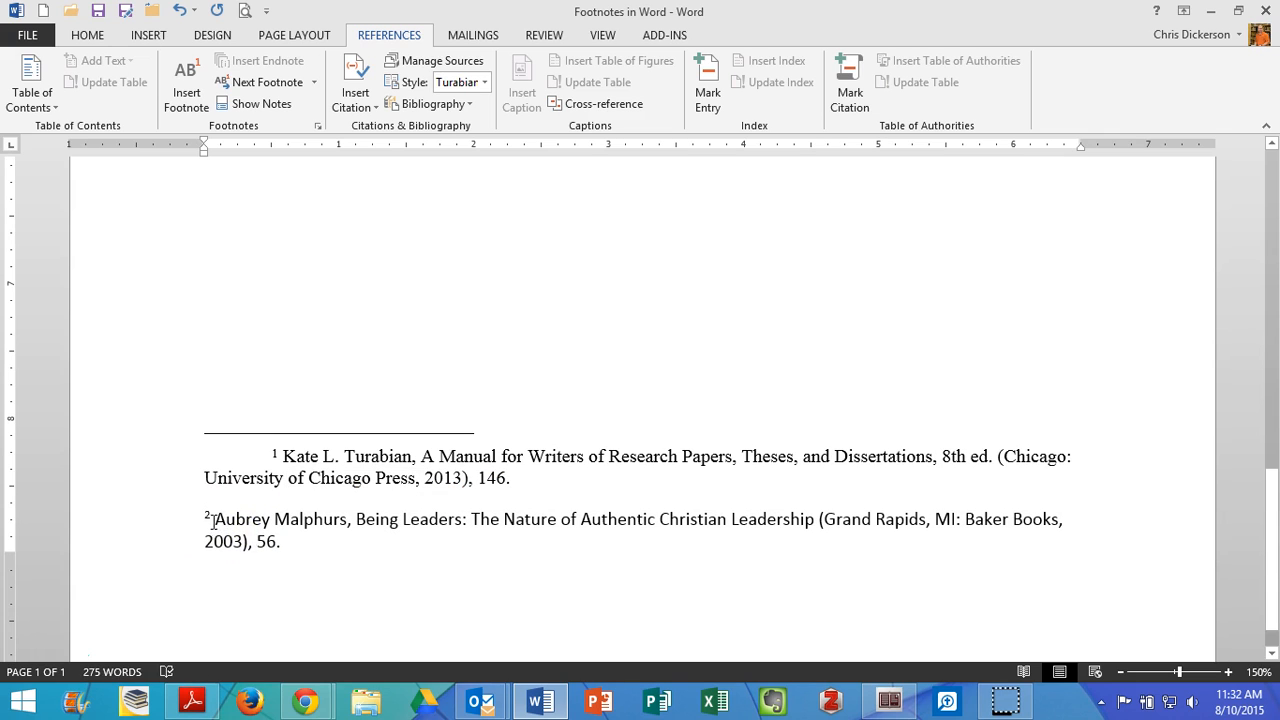
# Set the text of all footnotes to Times New Roman at 10 points.
pyautogui.click(249, 488)
pyautogui.hotkey('ctrl', 'a')
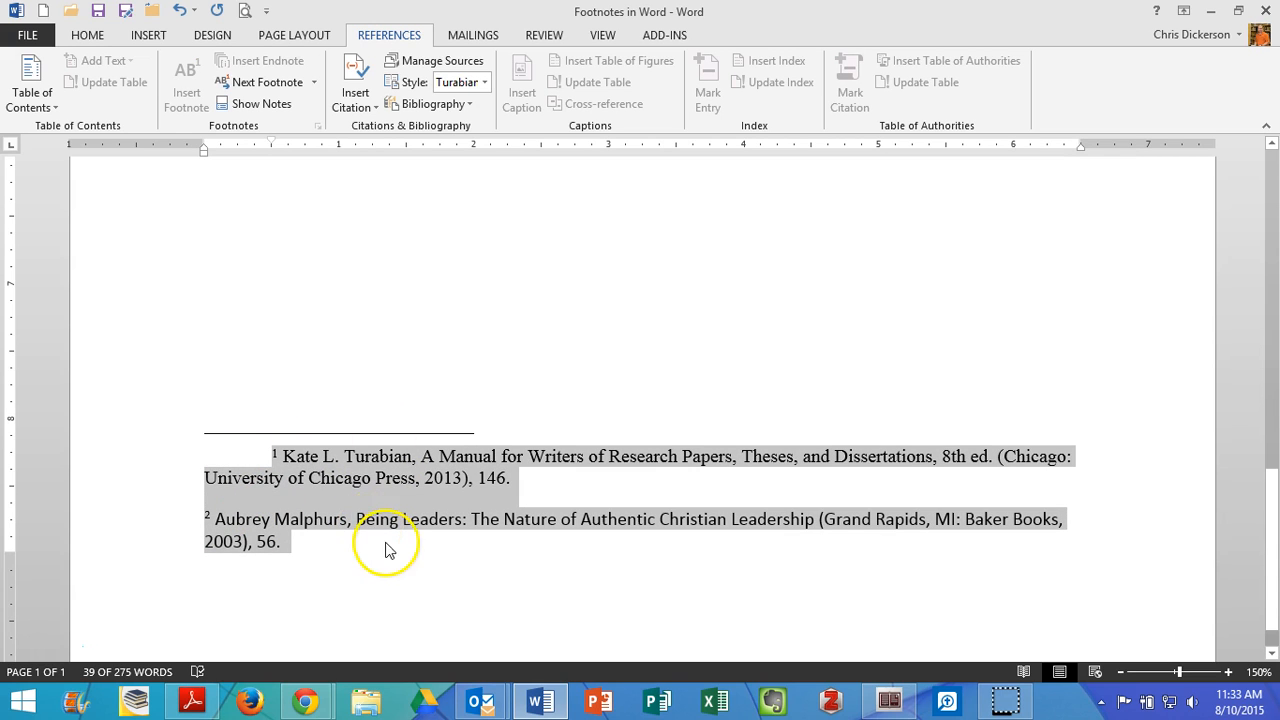
pyautogui.click(88, 36)
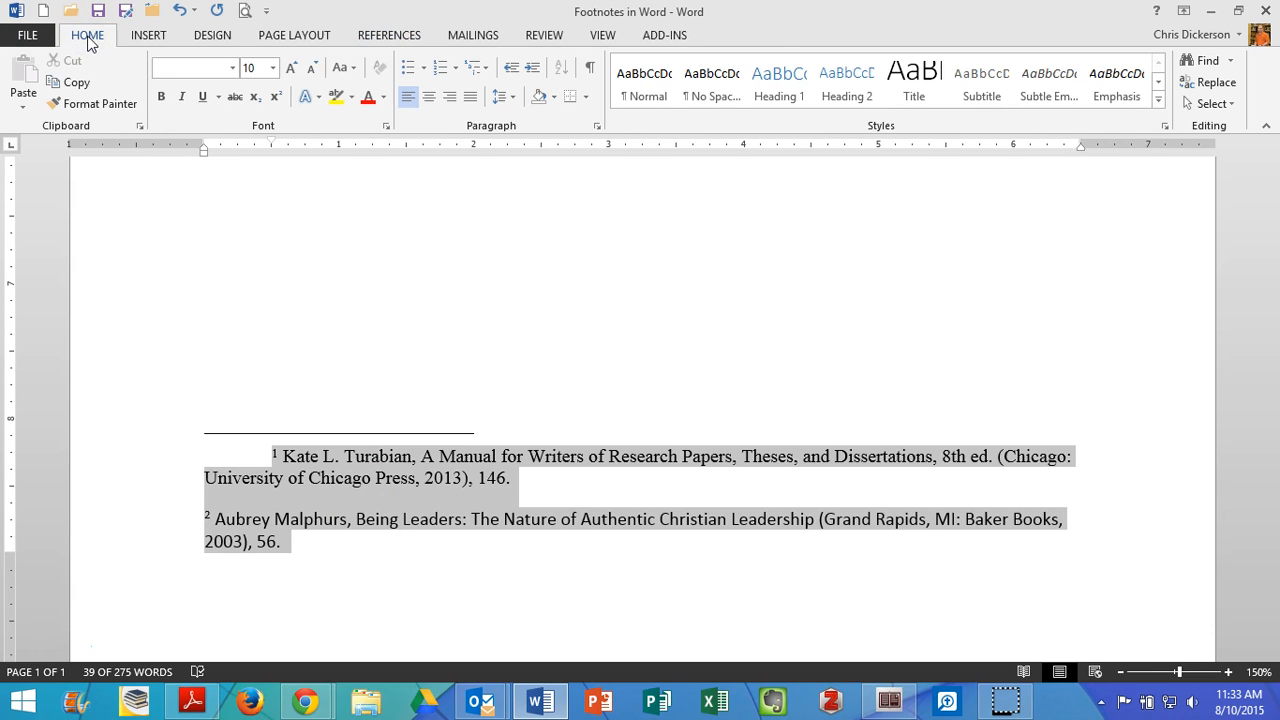
pyautogui.click(232, 69)
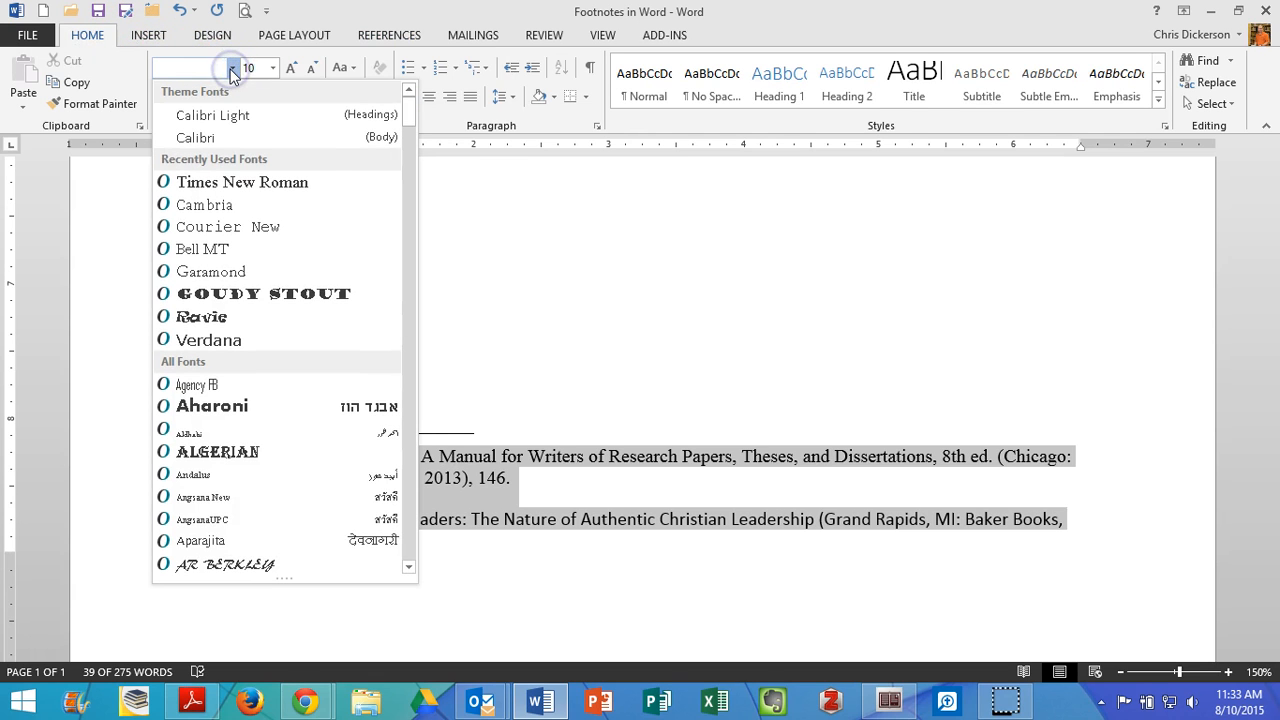
pyautogui.click(245, 190)
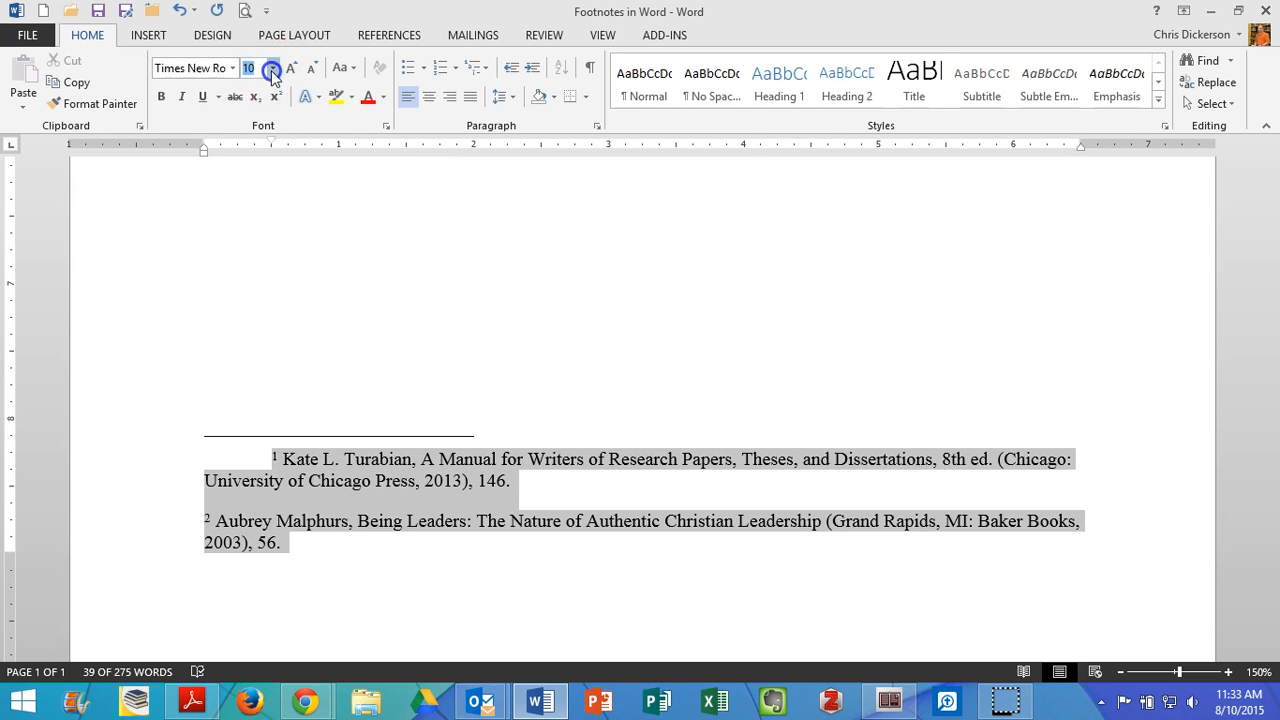
pyautogui.click(271, 68)
pyautogui.click(252, 126)
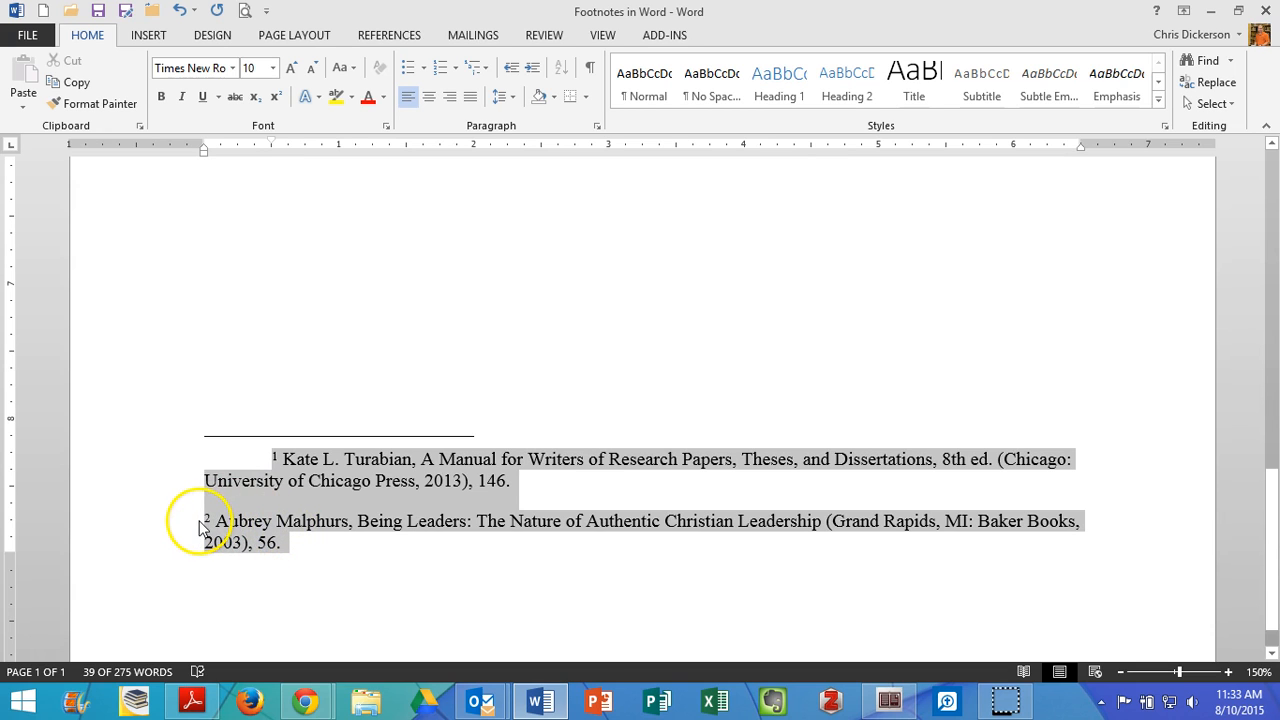
pyautogui.click(290, 548)
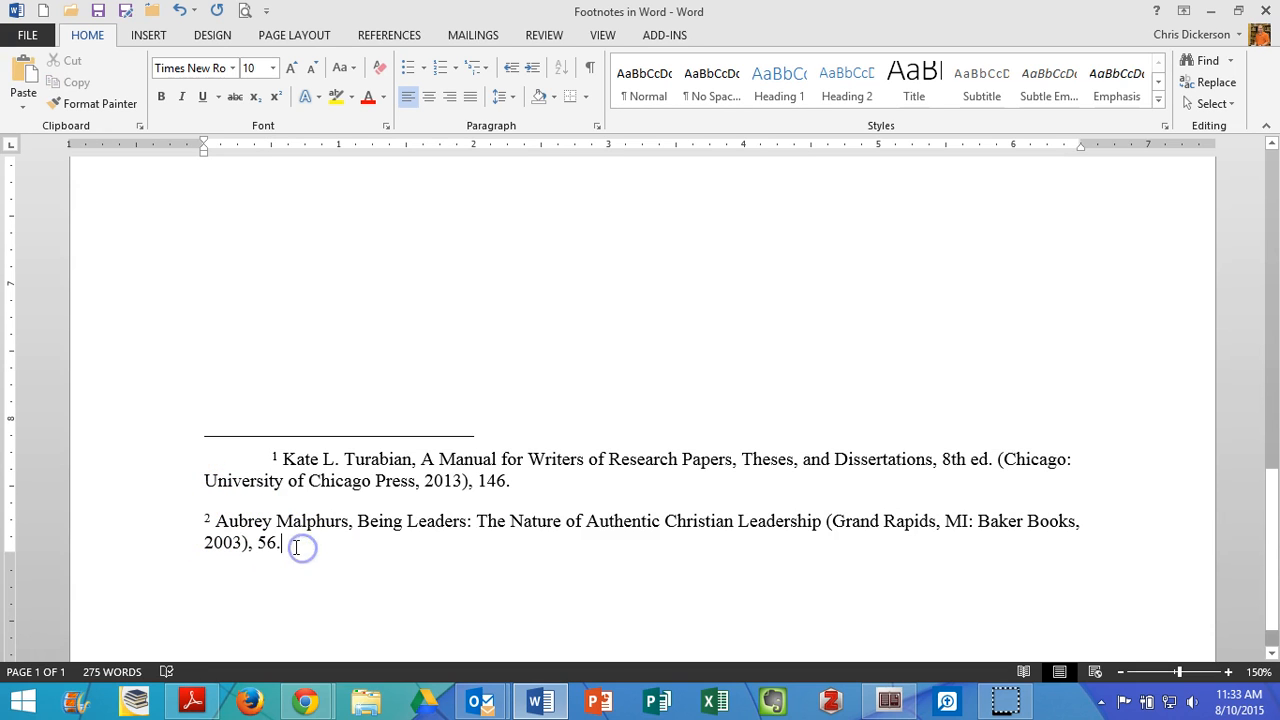
# Give all footnotes a special first-line indent of 0.5" in the paragraph settings.
pyautogui.moveTo(175, 460); pyautogui.dragTo(174, 486)
pyautogui.click(289, 544)
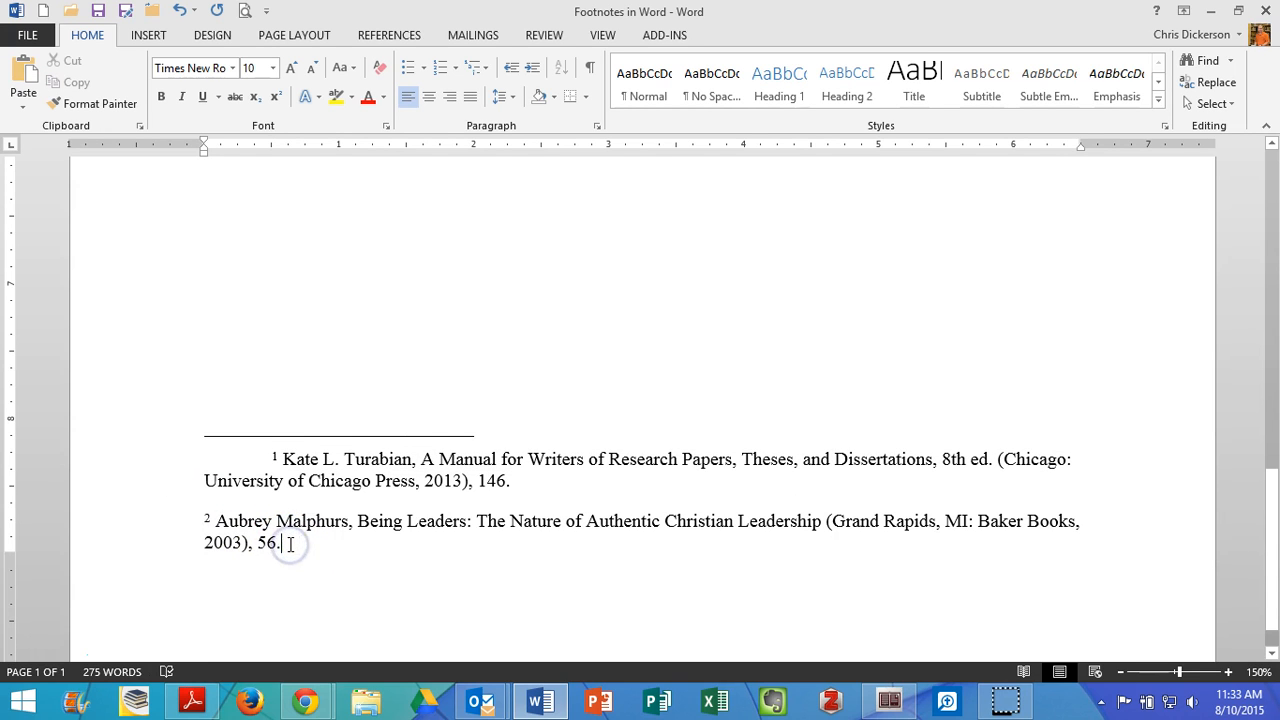
pyautogui.hotkey('ctrl', 'a')
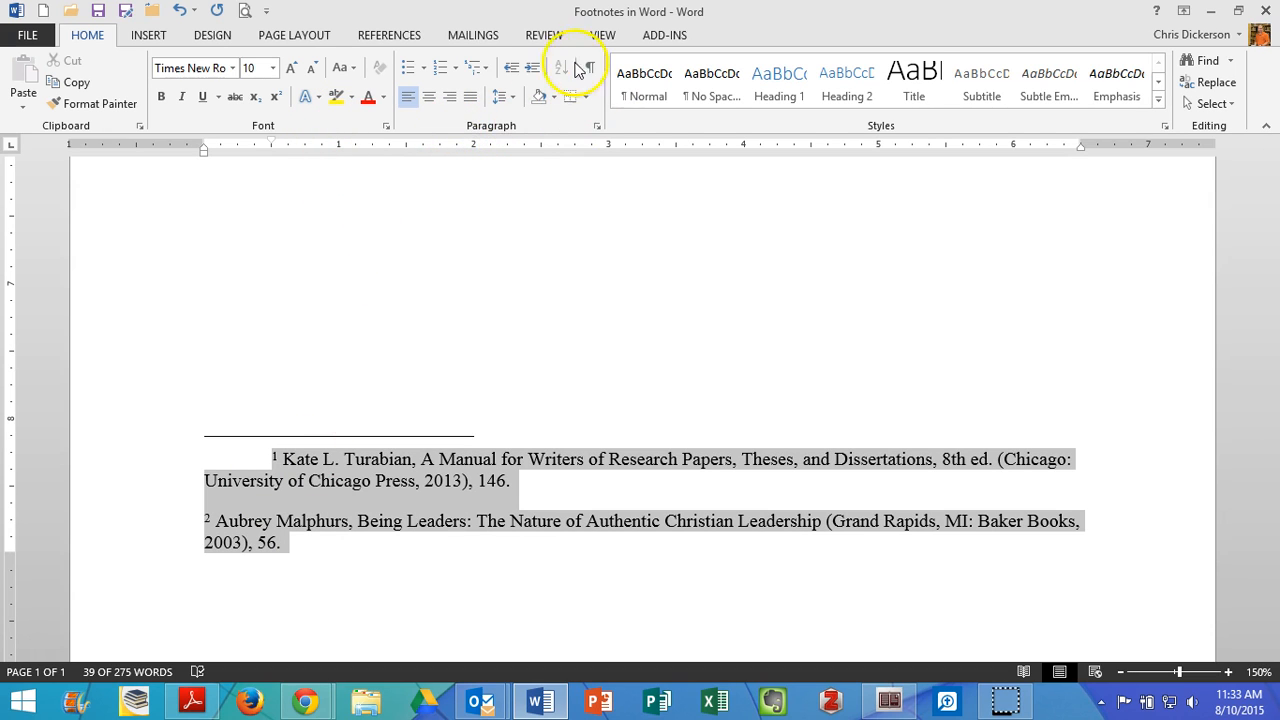
pyautogui.click(506, 104)
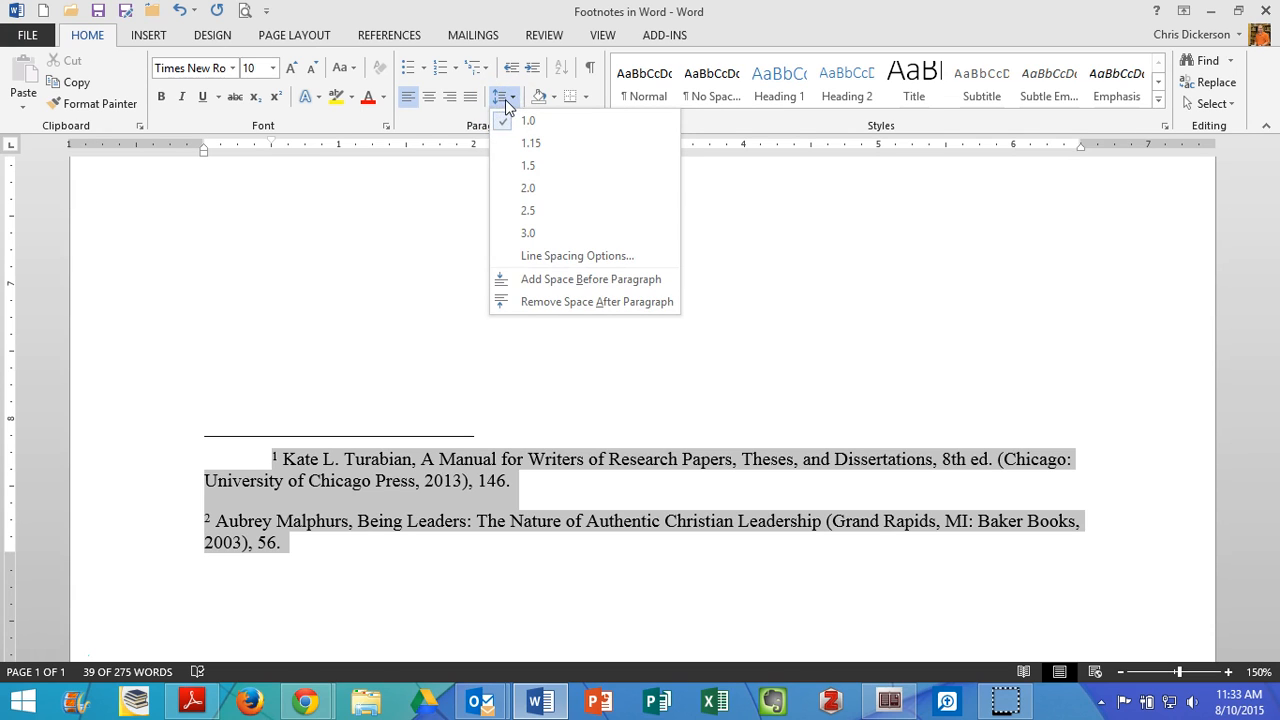
pyautogui.click(549, 257)
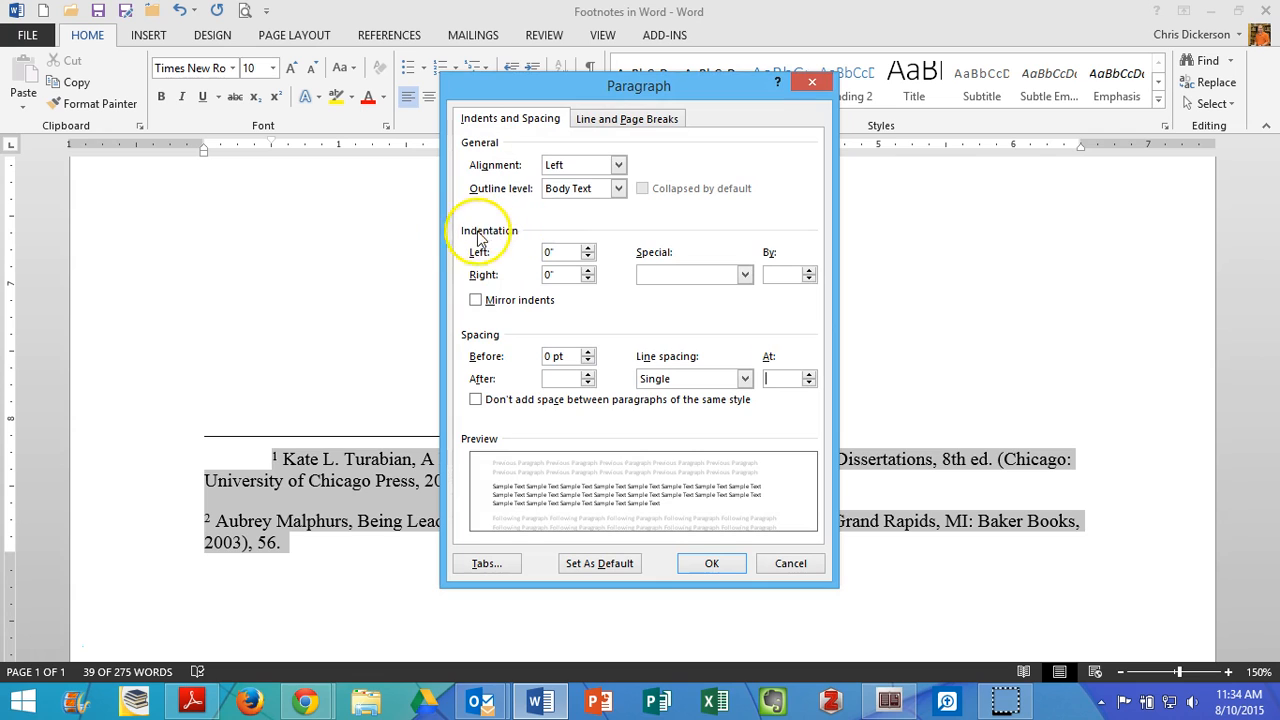
pyautogui.click(673, 275)
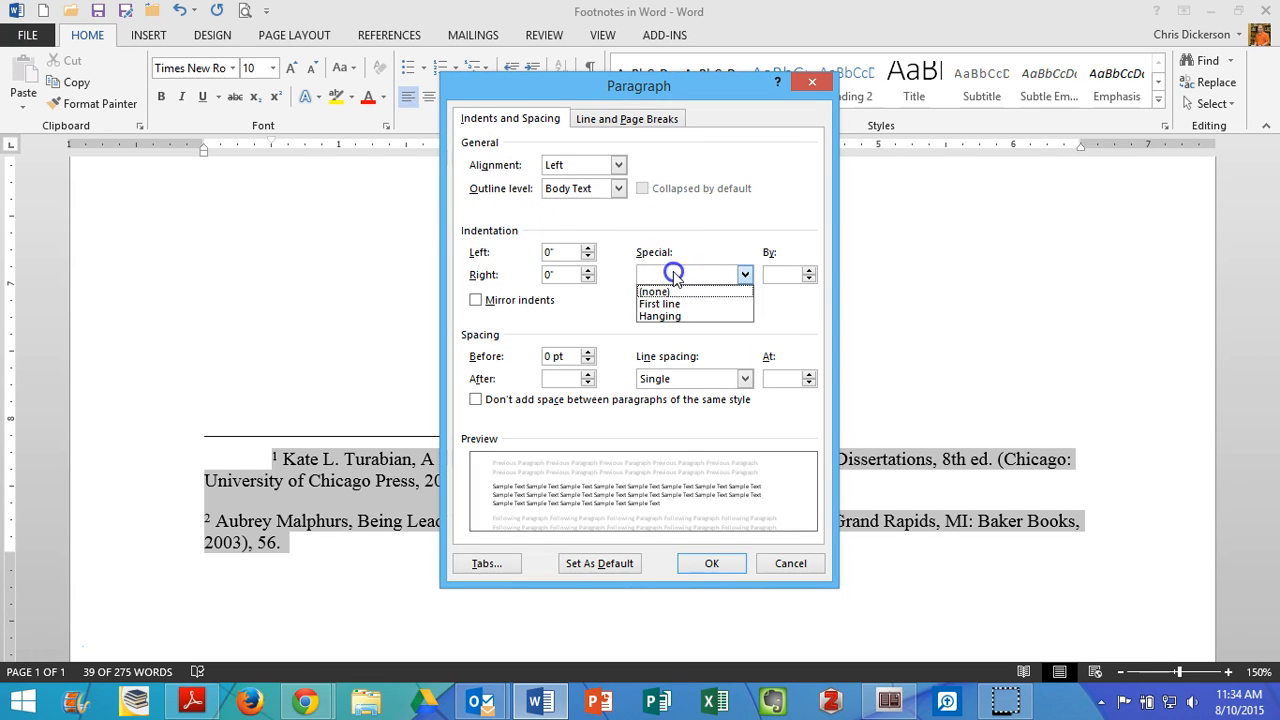
pyautogui.click(664, 305)
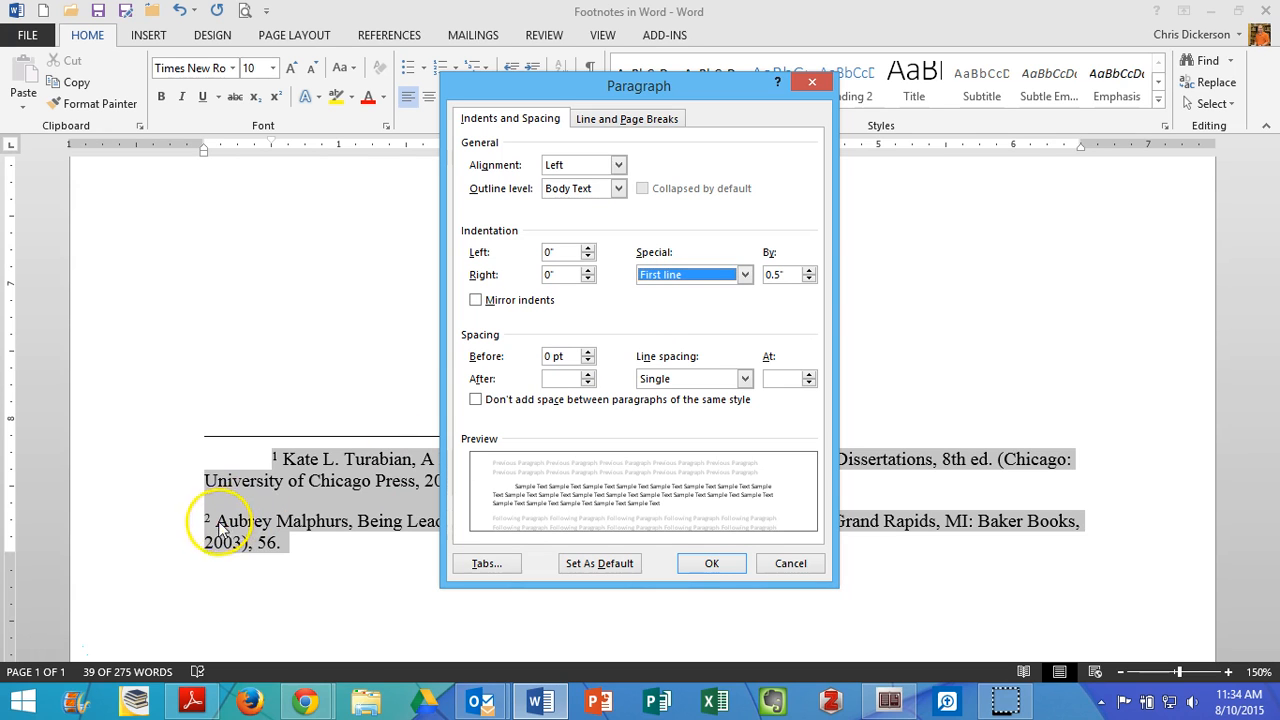
pyautogui.click(705, 563)
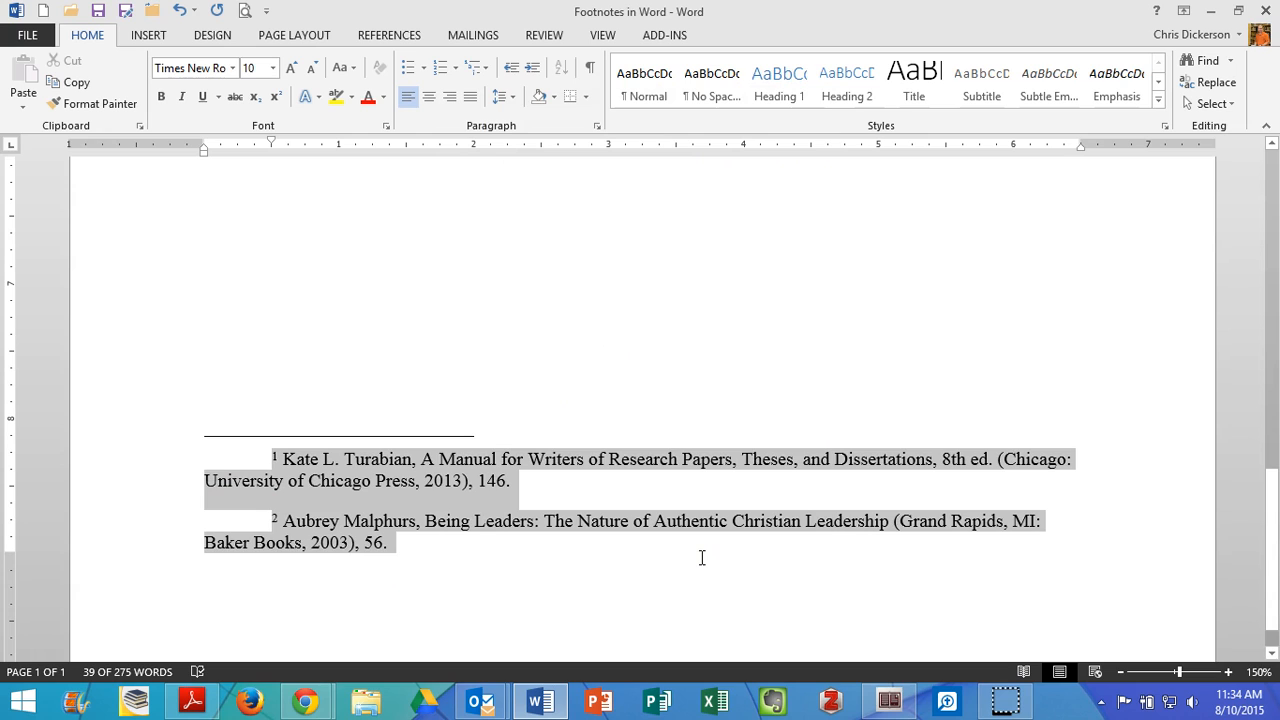
pyautogui.click(702, 558)
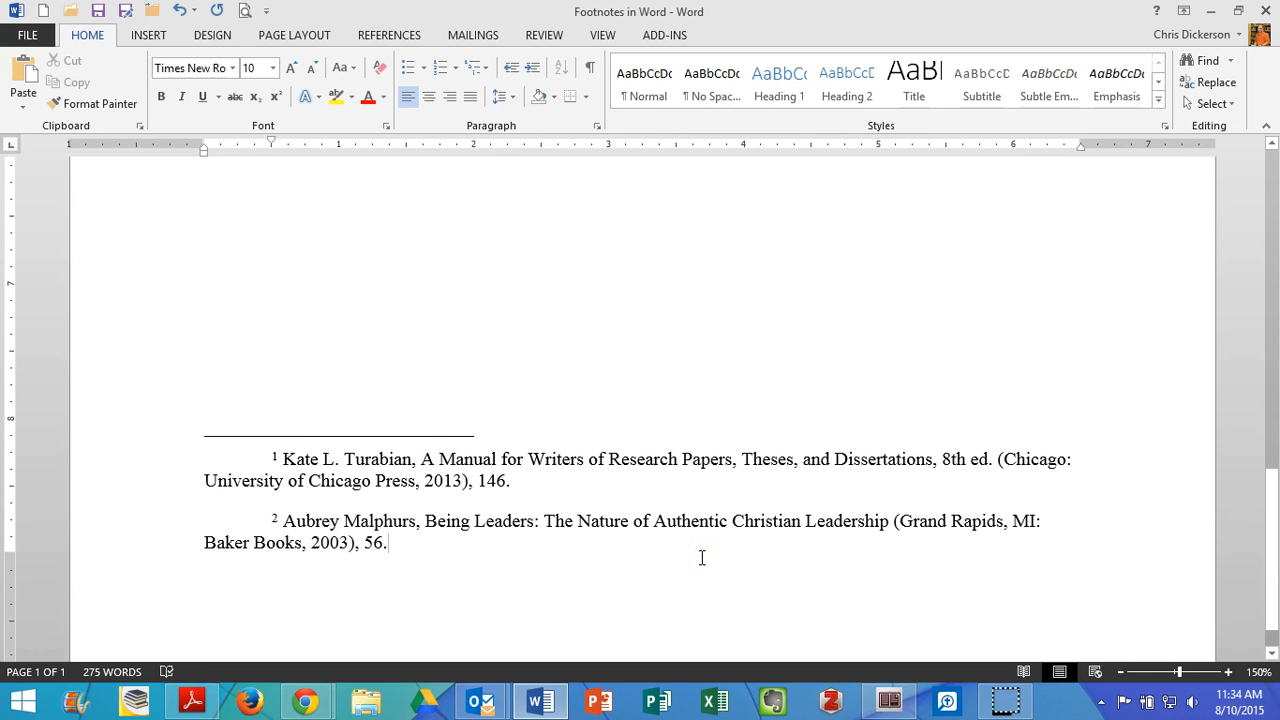
# Italicize the book titles with their subtitles in both footnotes.
pyautogui.moveTo(445, 524); pyautogui.dragTo(868, 530)
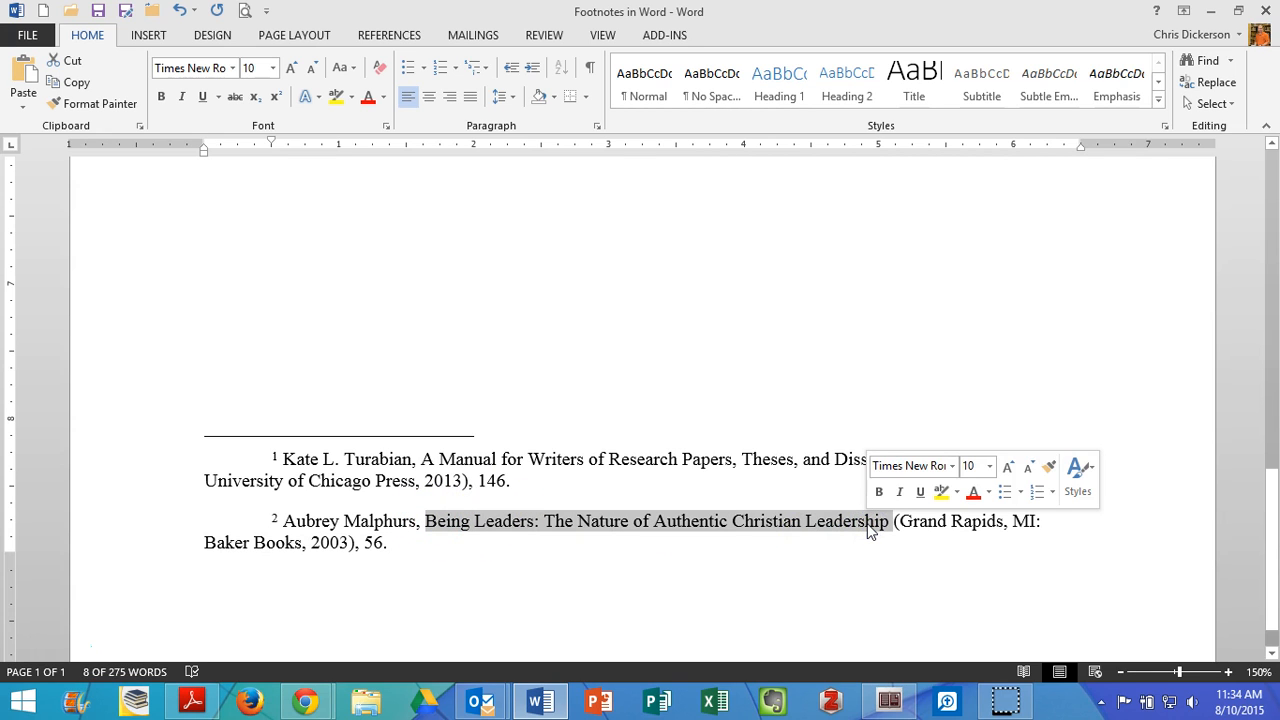
pyautogui.hotkey('ctrl', 'i')
pyautogui.moveTo(421, 460); pyautogui.dragTo(922, 460)
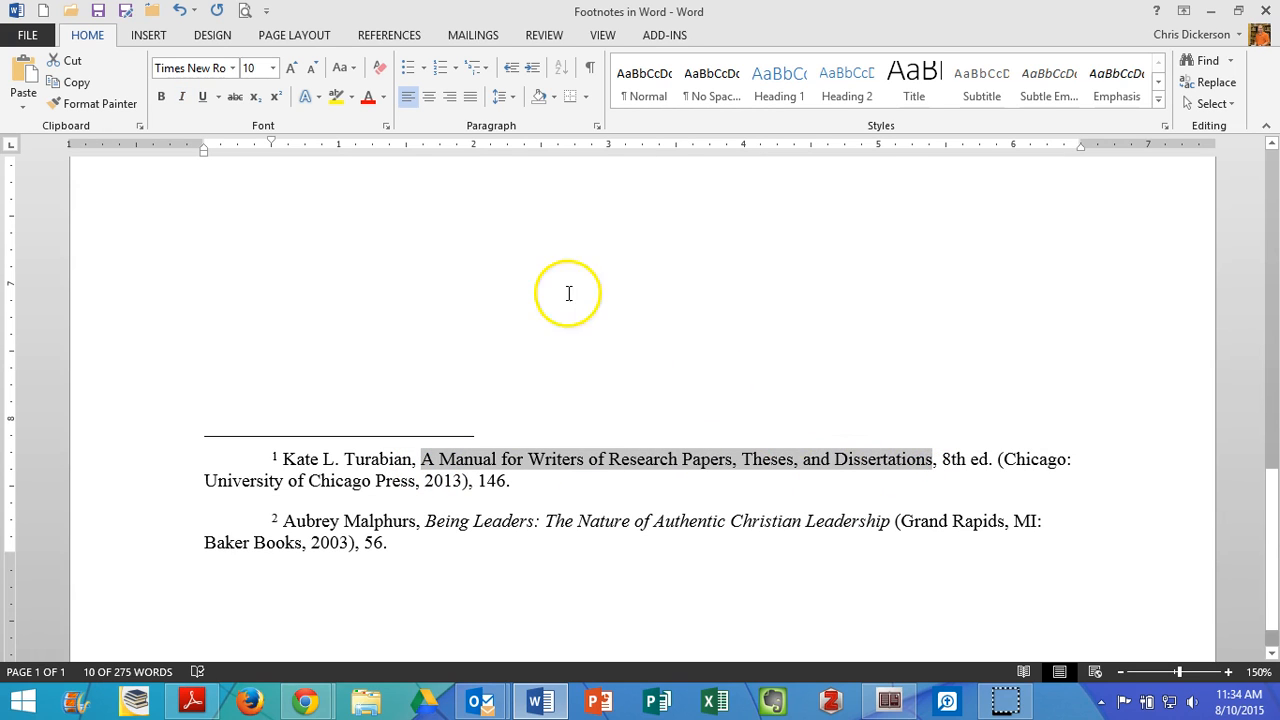
pyautogui.click(181, 96)
pyautogui.click(597, 528)
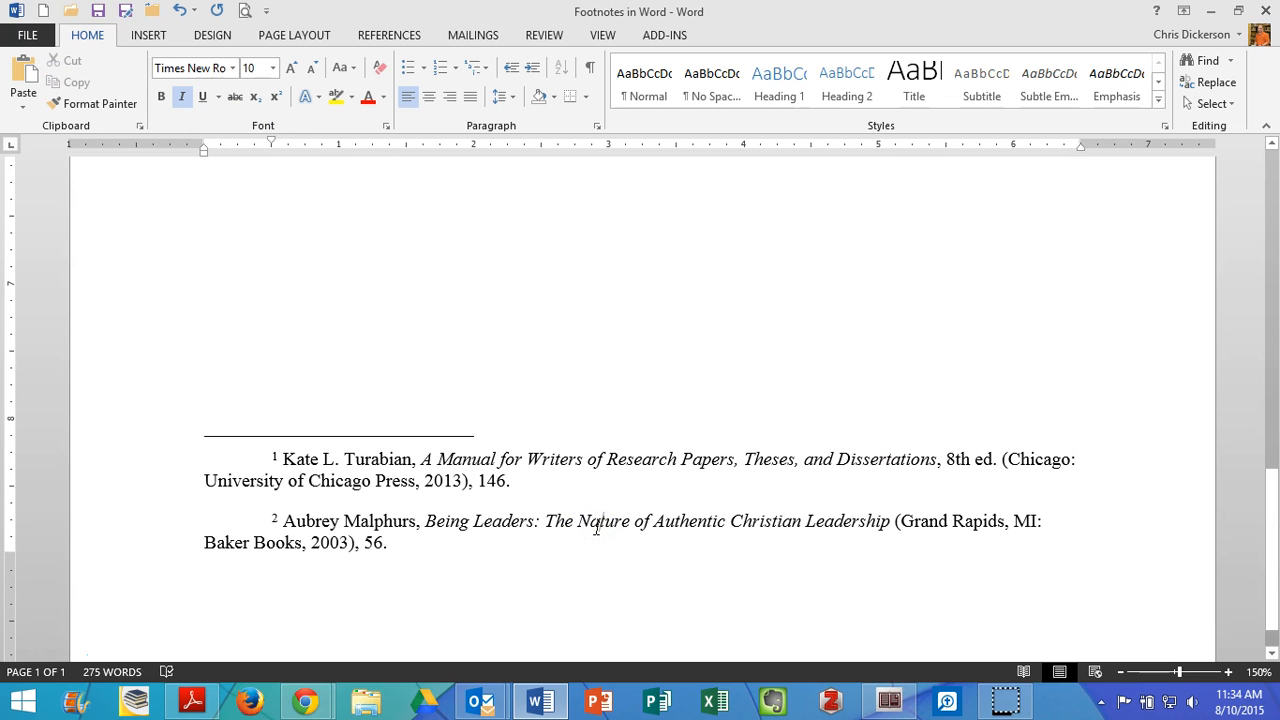
pyautogui.click(574, 530)
pyautogui.click(456, 525)
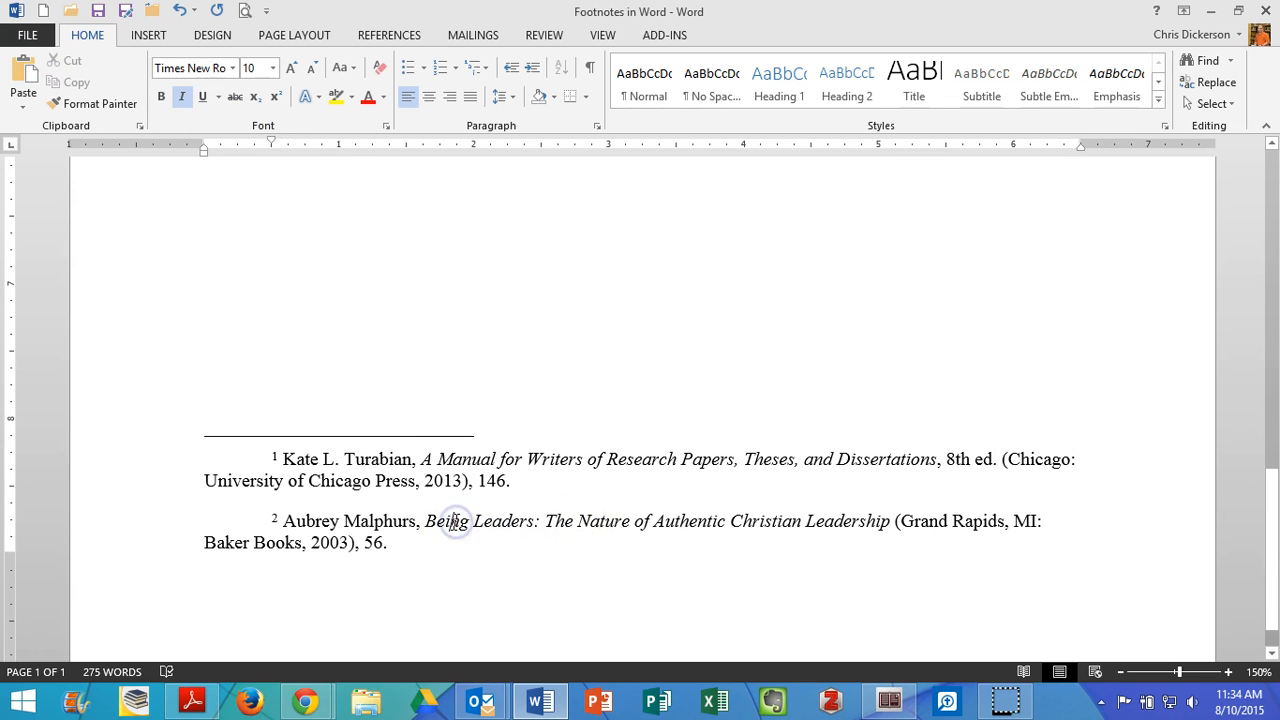
# Examine the template under "Note for Book with an Edition Number", including its author, title and edition elements.
pyautogui.scroll(10, 455, 522)
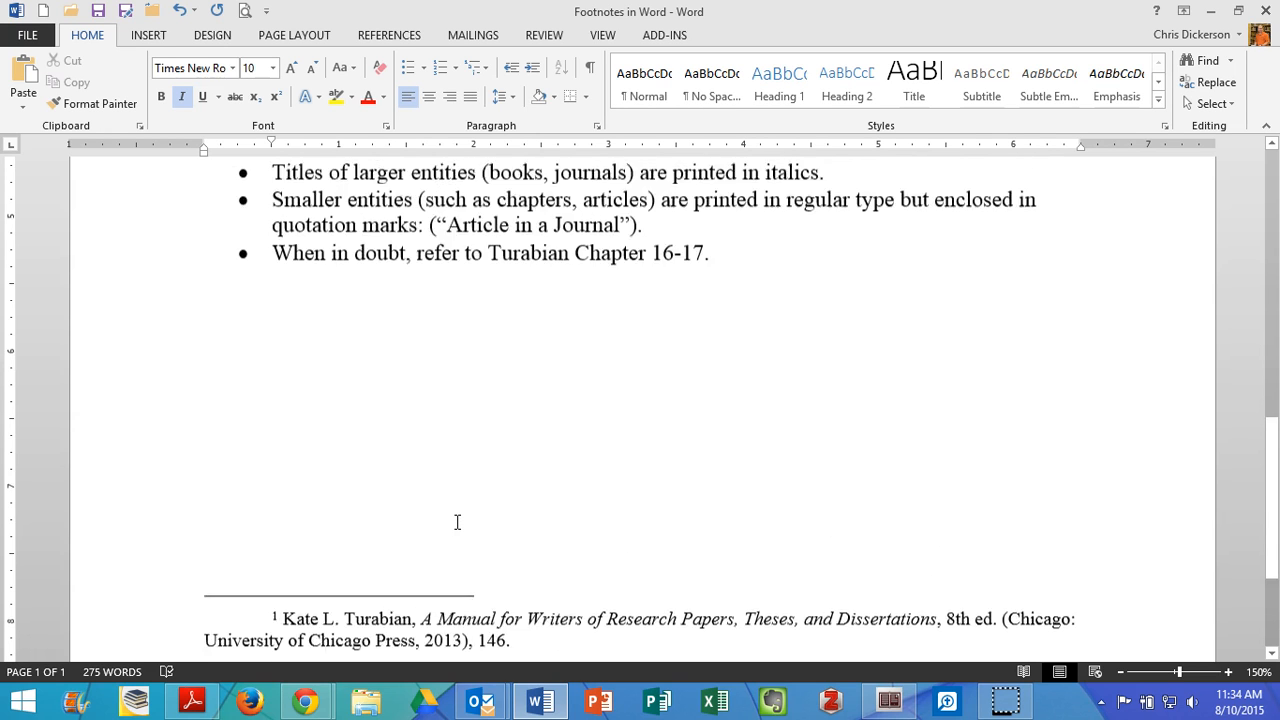
pyautogui.click(196, 384)
pyautogui.moveTo(237, 383); pyautogui.dragTo(341, 385)
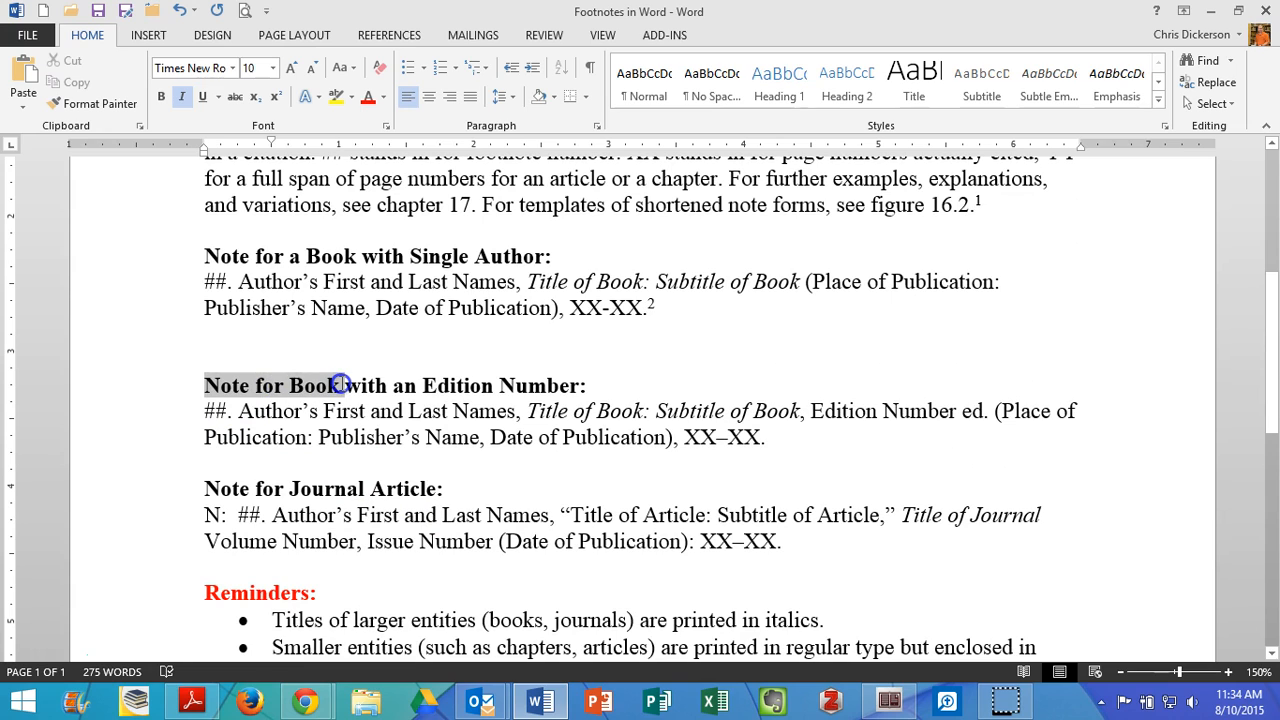
pyautogui.moveTo(422, 385); pyautogui.dragTo(563, 386)
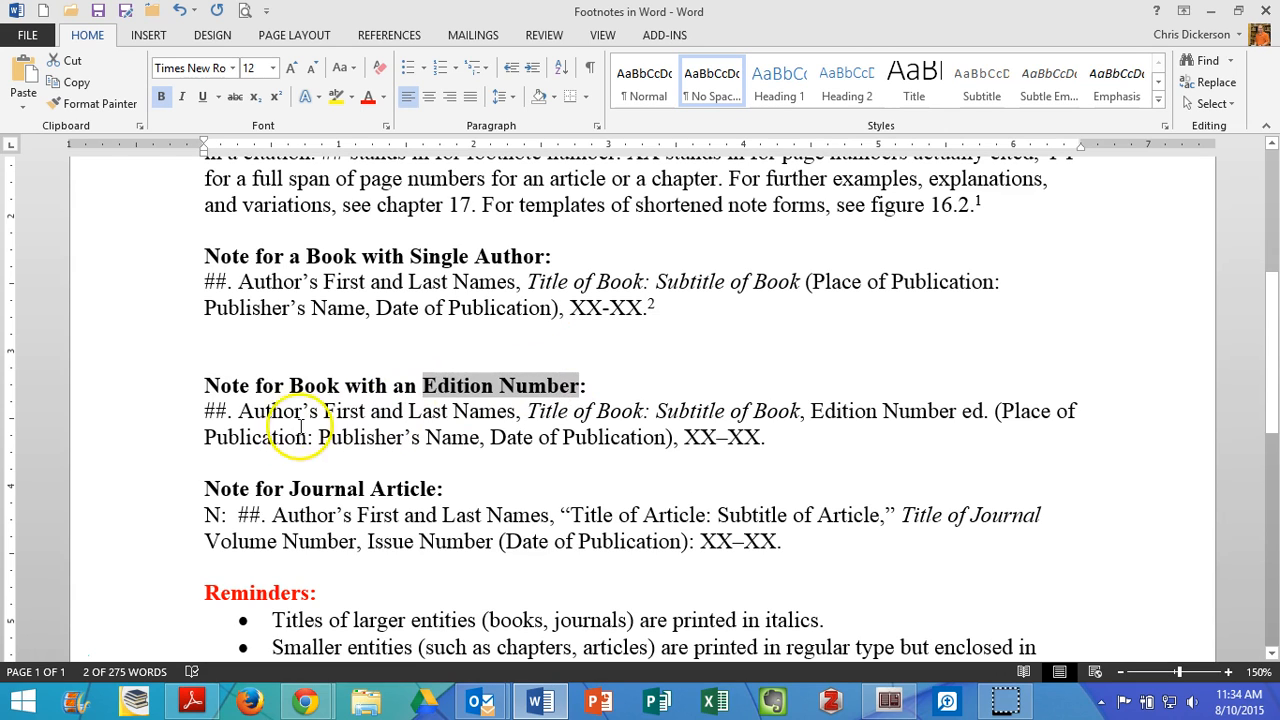
pyautogui.click(218, 412)
pyautogui.moveTo(378, 418); pyautogui.dragTo(510, 416)
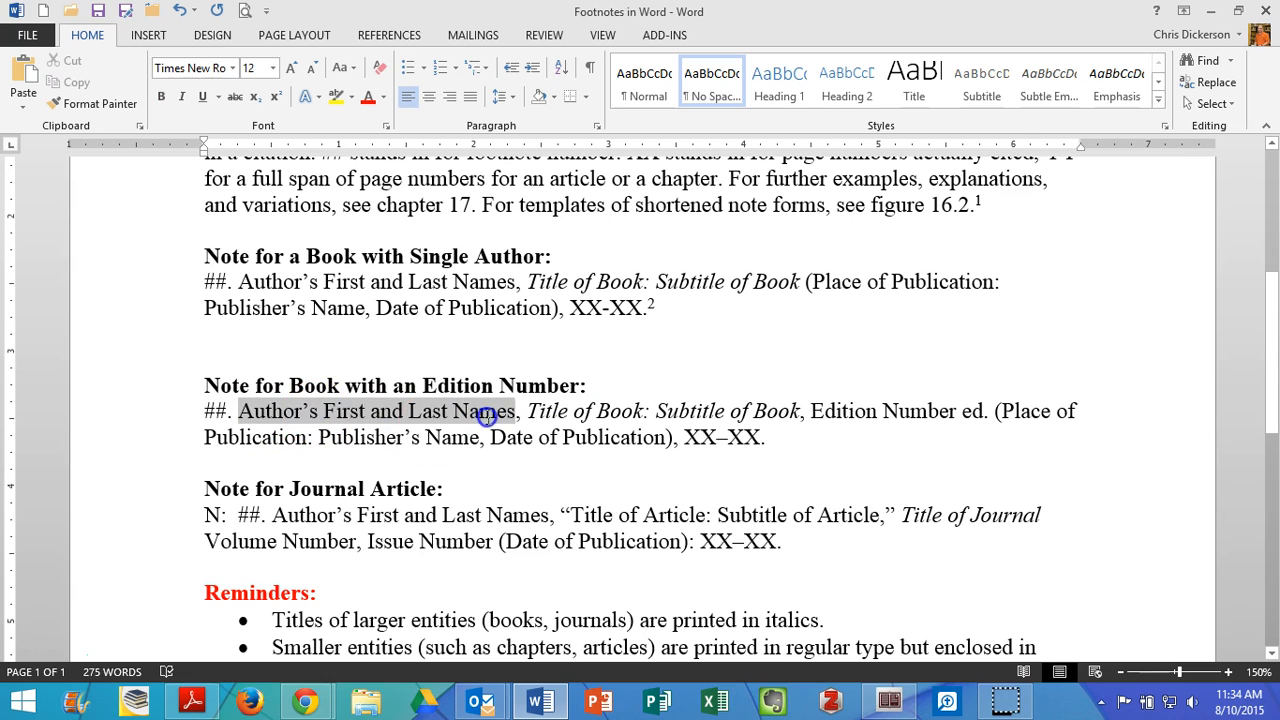
pyautogui.click(804, 412)
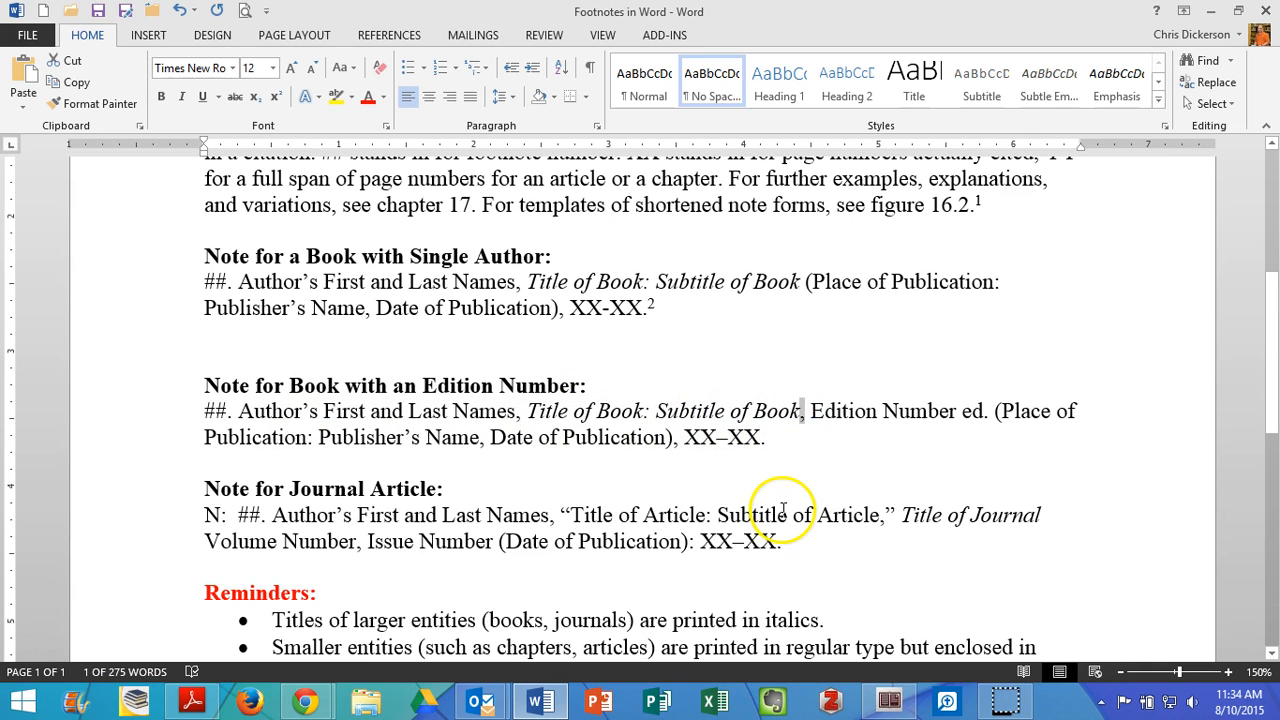
pyautogui.moveTo(811, 412); pyautogui.dragTo(924, 414)
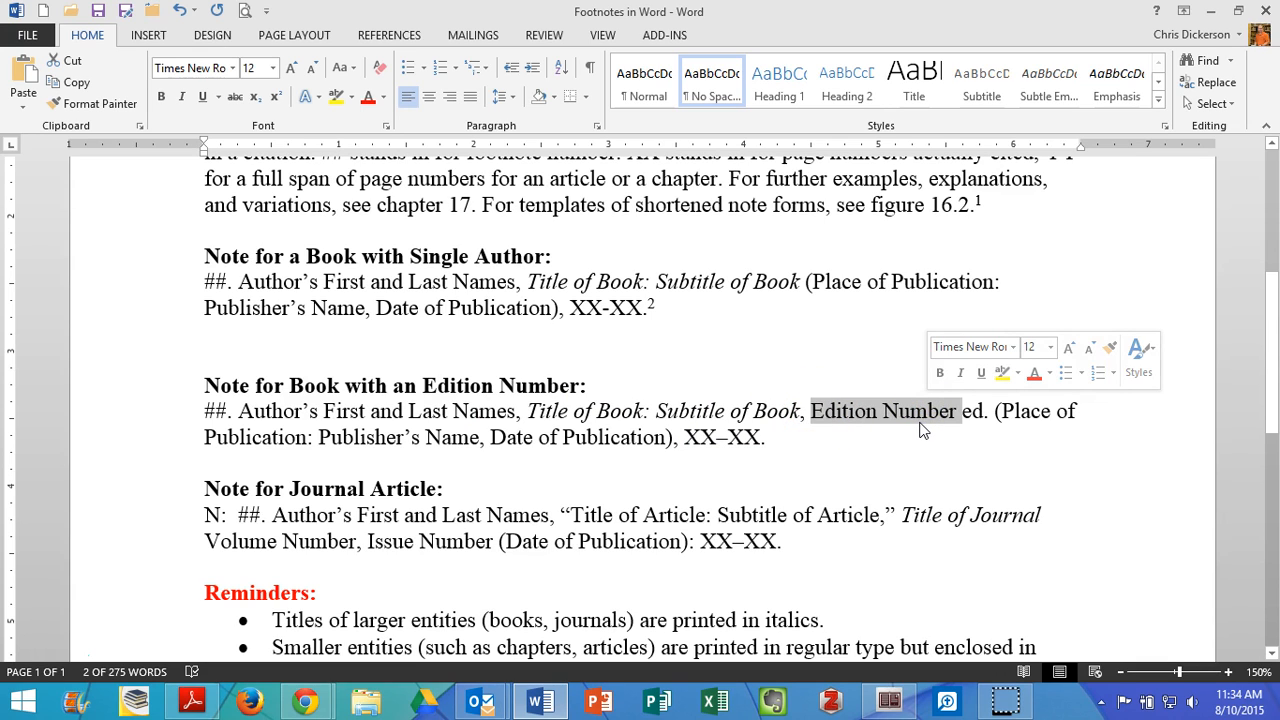
pyautogui.click(985, 416)
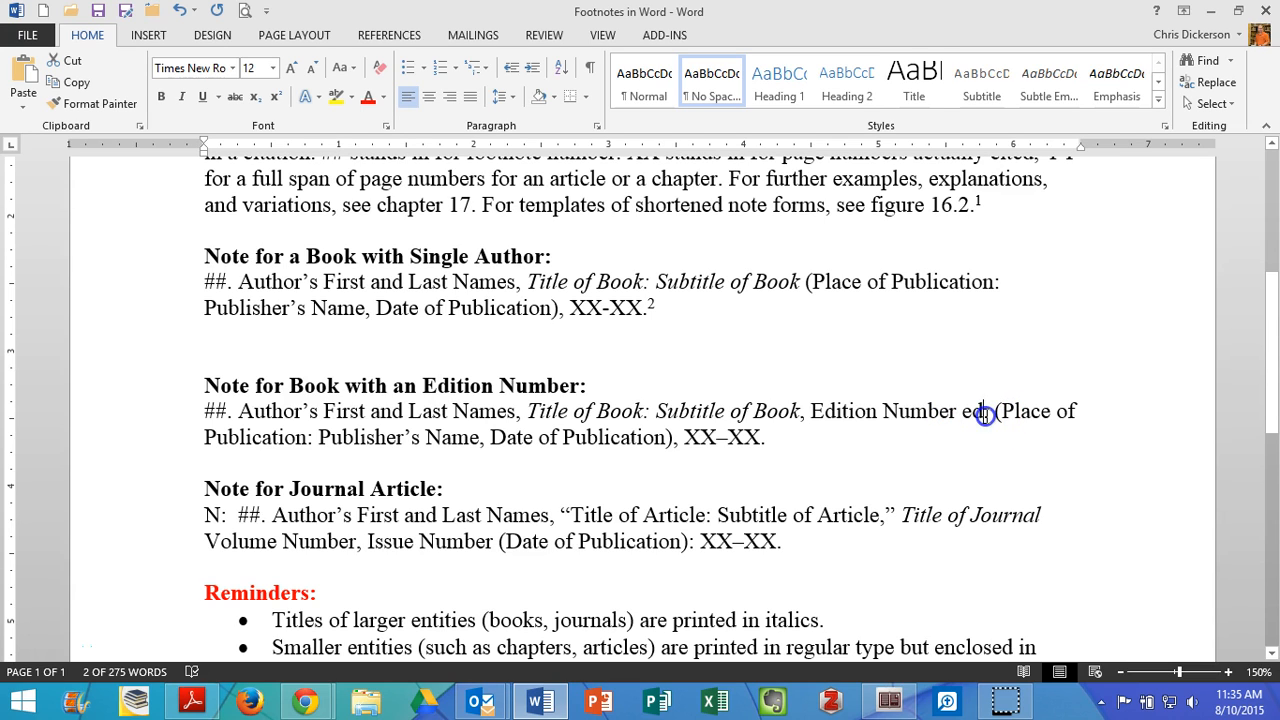
# Insert a footnote after the edition-number template and enter the author's full name and the title "Christ-Centered Preaching: Redeeming the Expository Sermon".
pyautogui.click(776, 439)
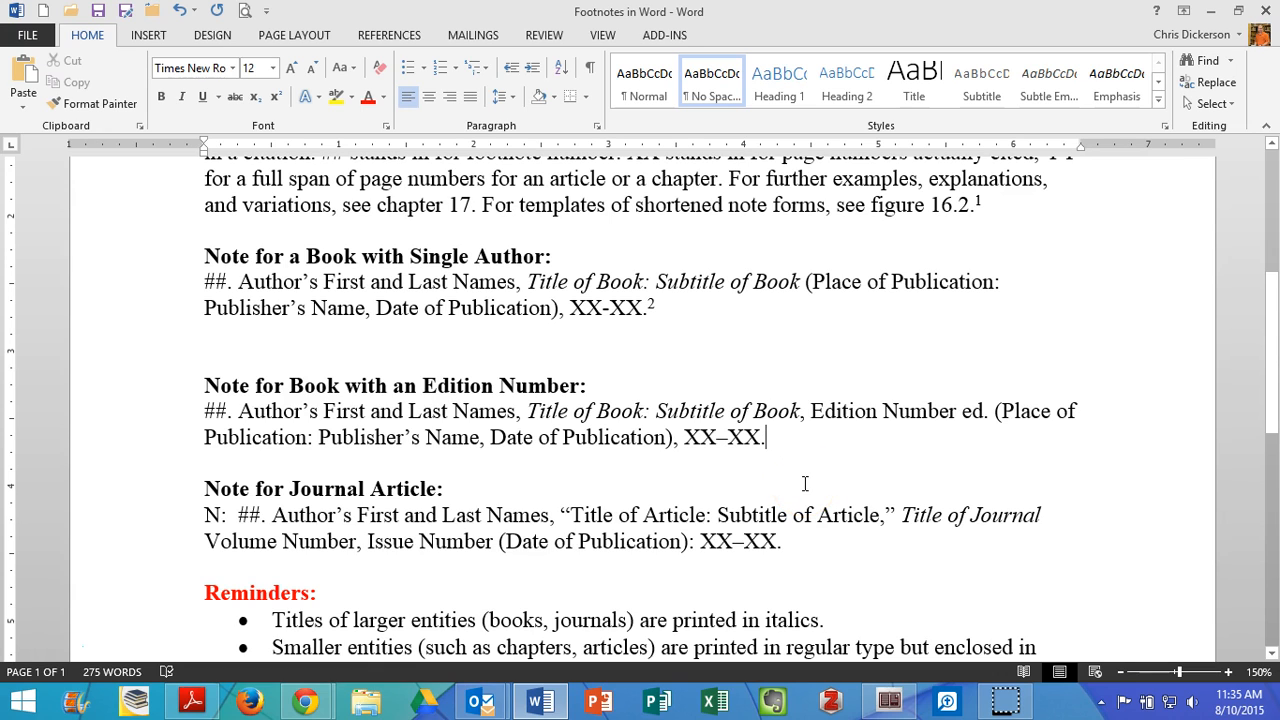
pyautogui.click(389, 35)
pyautogui.click(185, 97)
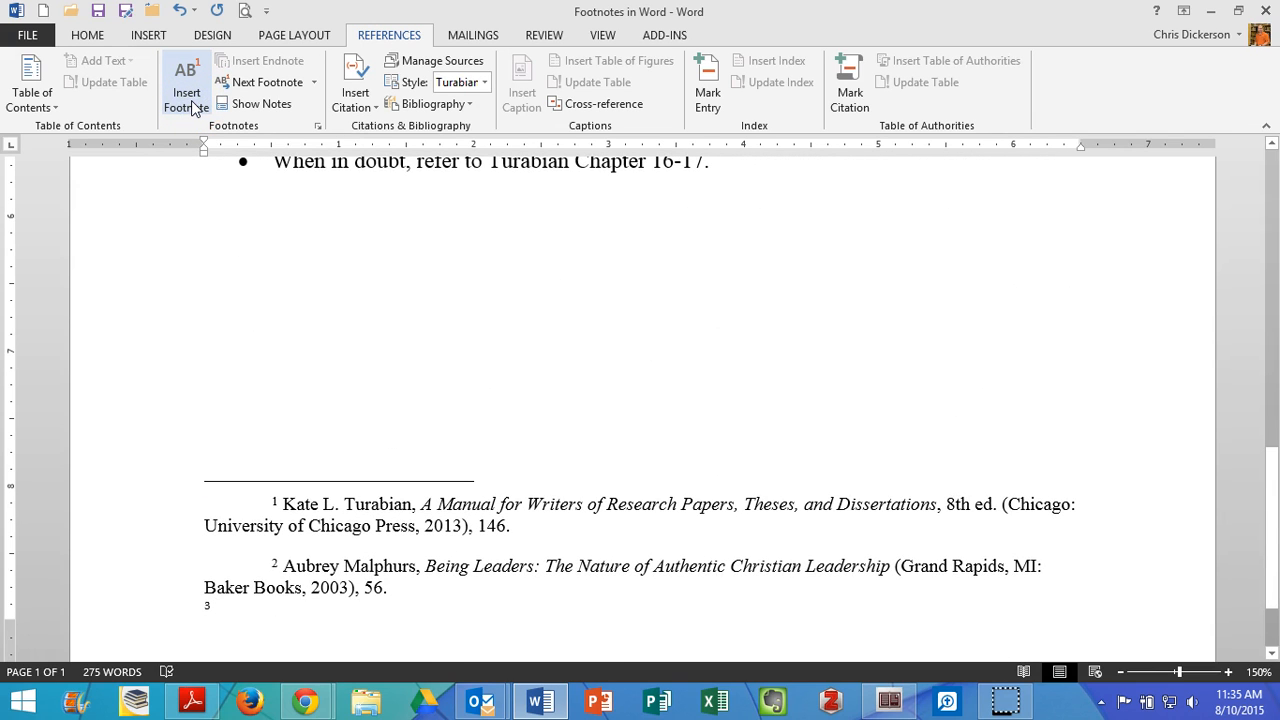
pyautogui.write('Brya')
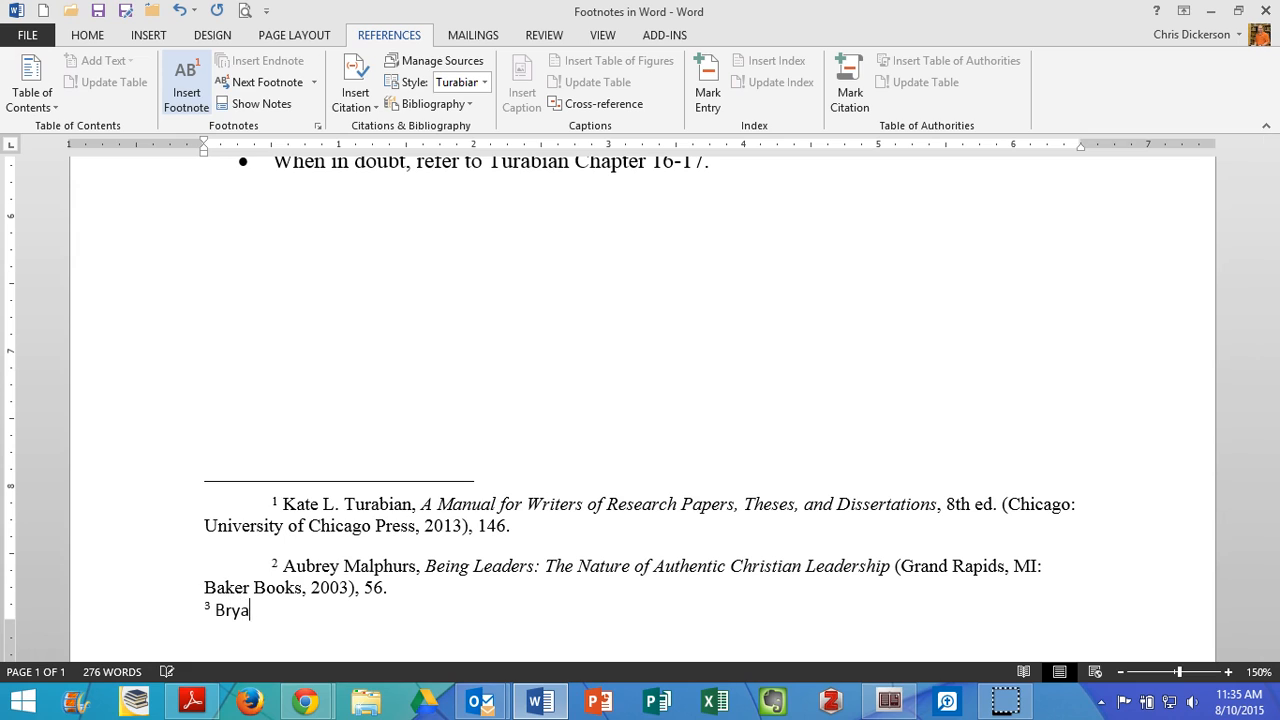
pyautogui.write('n Chapell, ')
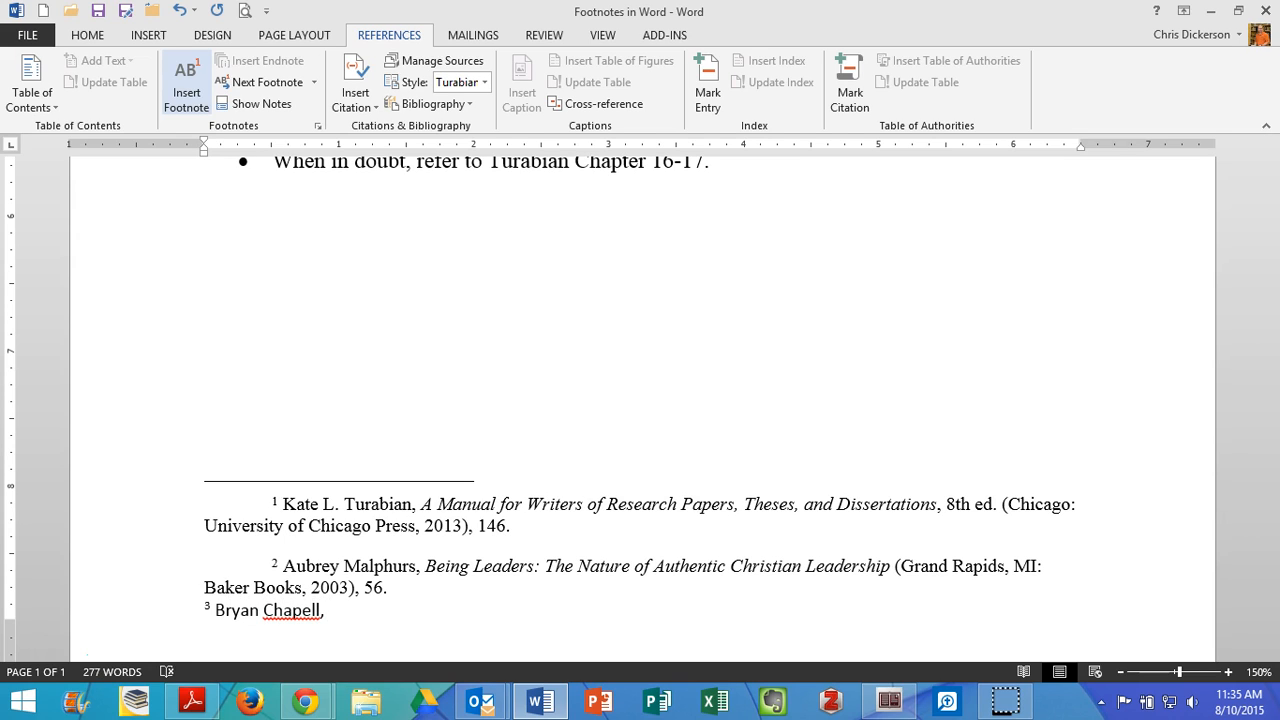
pyautogui.write('Christ-Centered P')
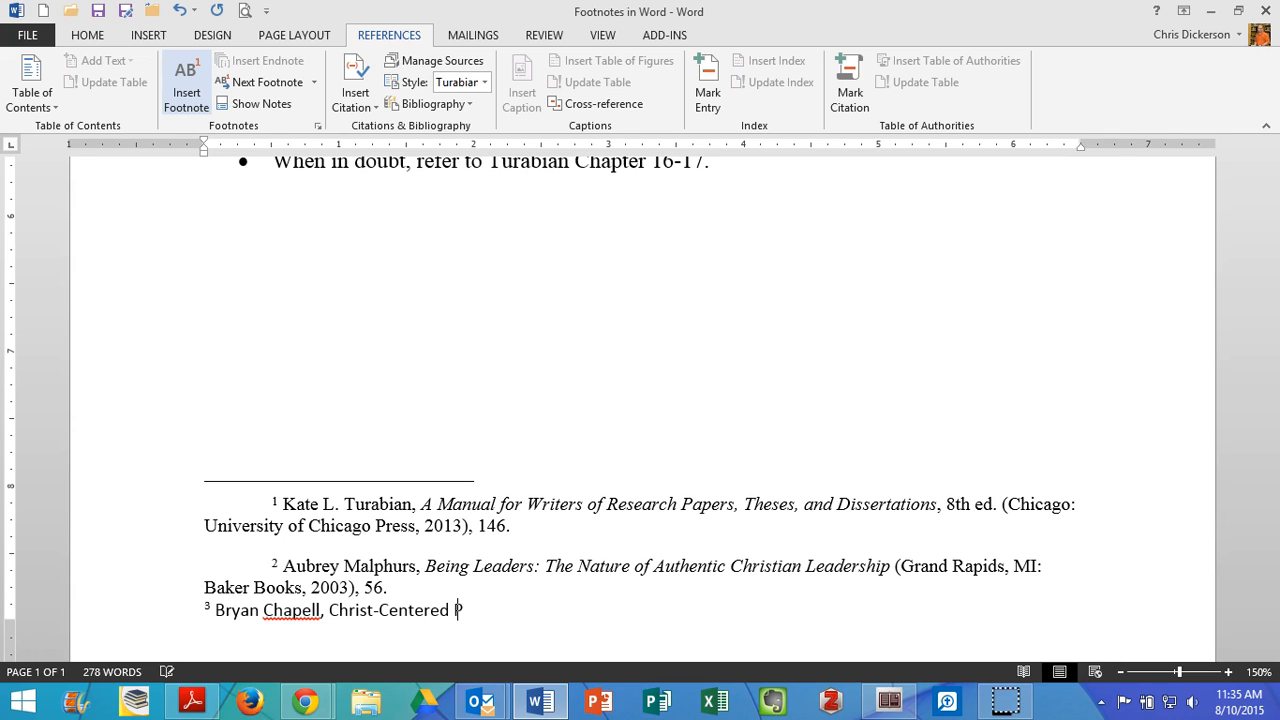
pyautogui.write('reaching: Redeeming ')
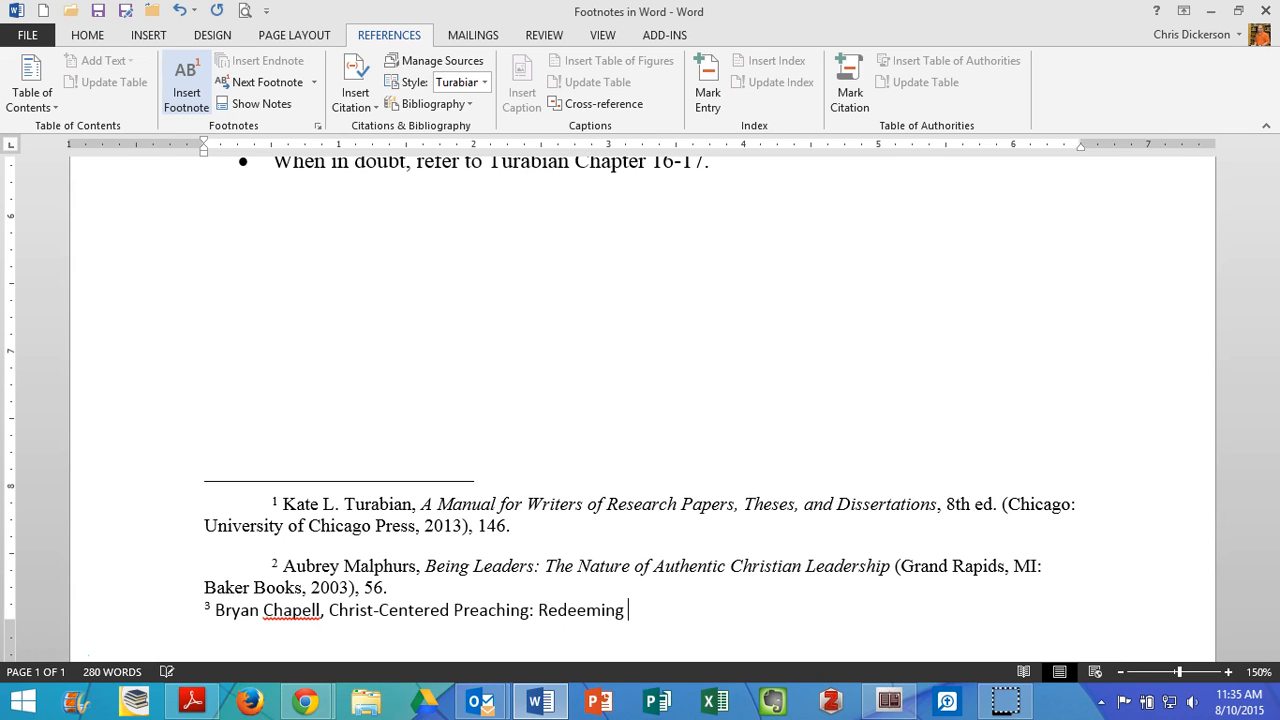
pyautogui.write('the Expi')
pyautogui.write('sitory Sermon')
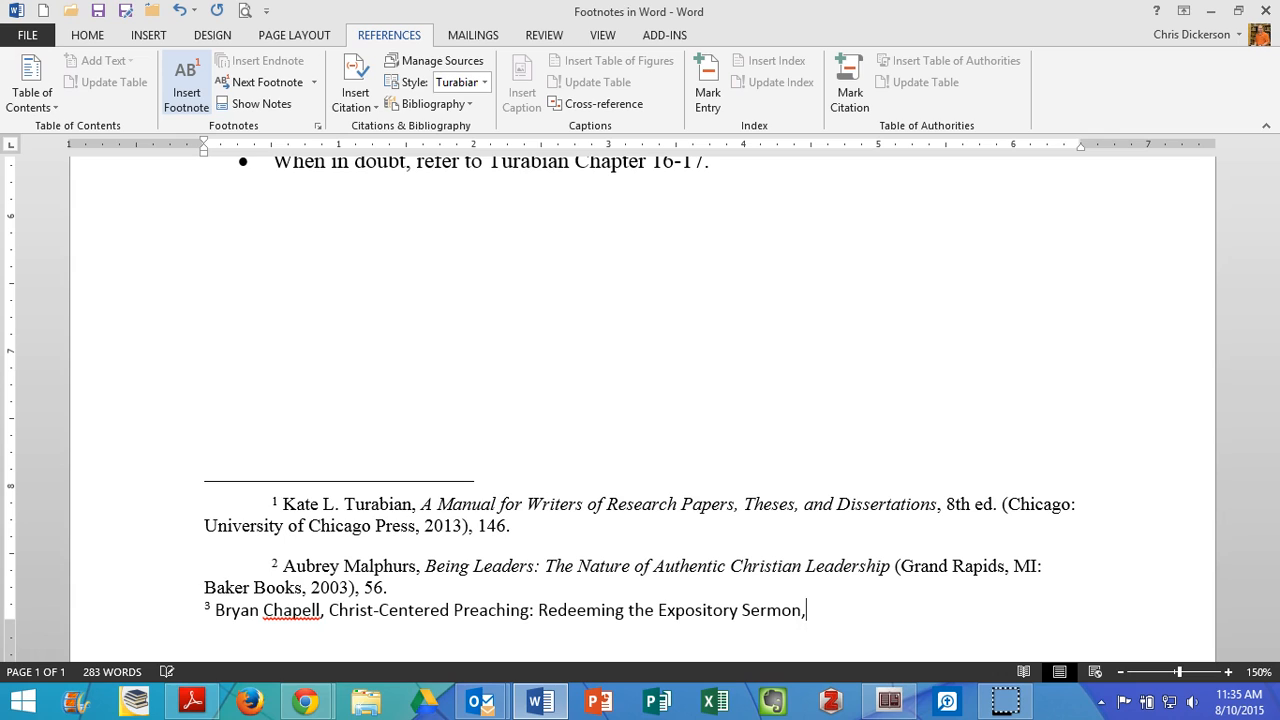
# Add the edition after the book title in the third footnote as "2 ed.", deleting the superscript "nd".
pyautogui.write(', 2nd e')
pyautogui.hotkey('shift', 'Left')
pyautogui.hotkey('shift', 'Left')
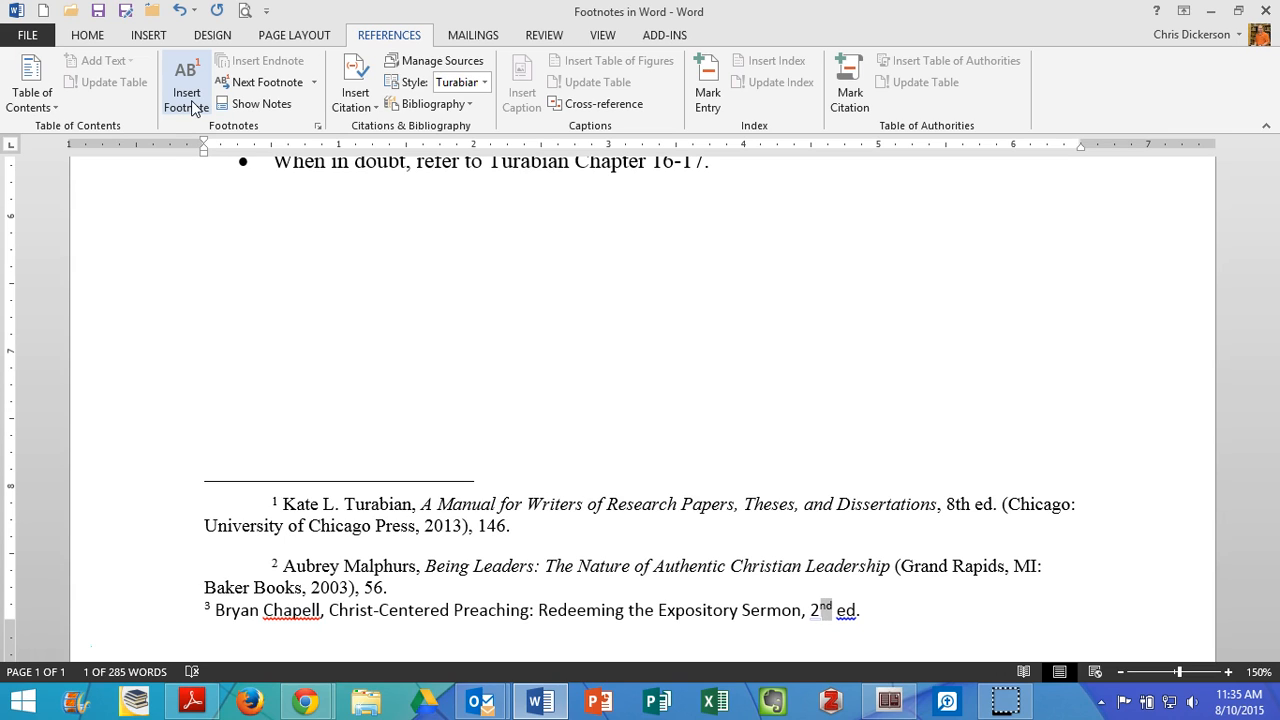
pyautogui.hotkey('ctrl', 'shift', '=')
pyautogui.press('Left')
pyautogui.hotkey('shift', 'Right')
pyautogui.hotkey('shift', 'Right')
pyautogui.press('Delete')
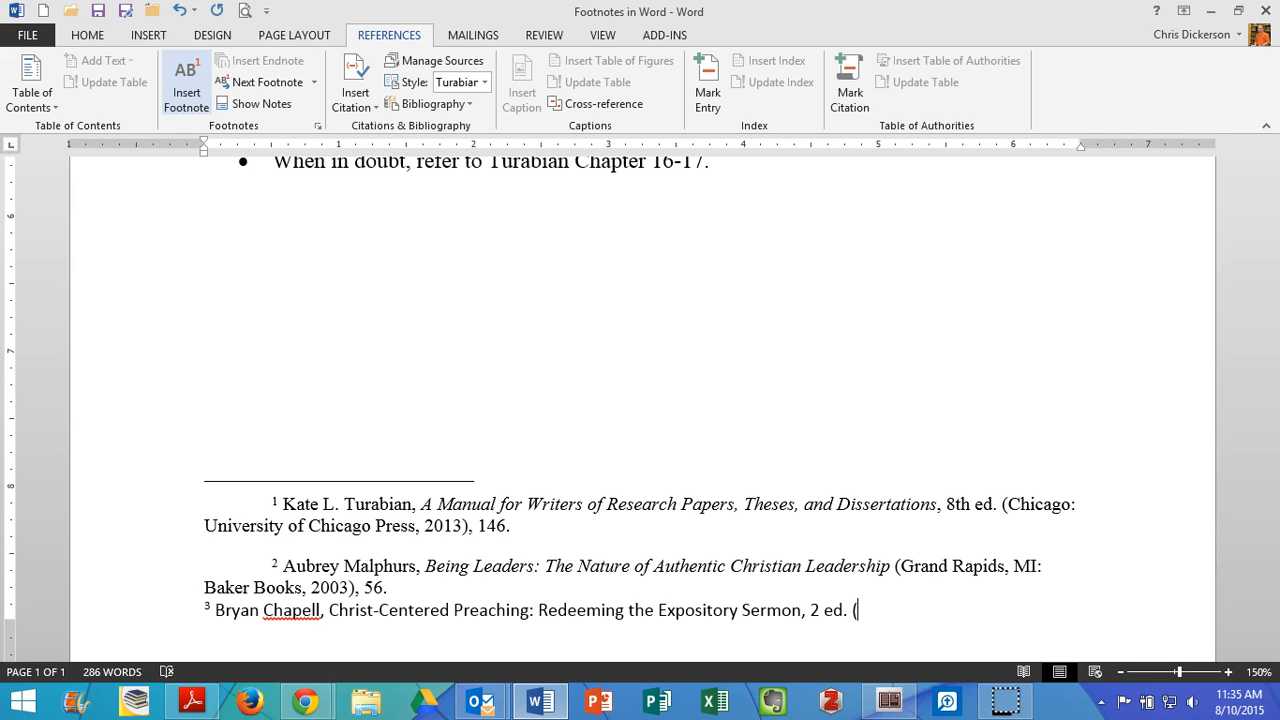
# Complete the third footnote with the publication details and page number "(Grand Rapids: Baker Academic, 2005), 179.".
pyautogui.write('Grans')
pyautogui.press('BackSpace')
pyautogui.write('d Rapids,')
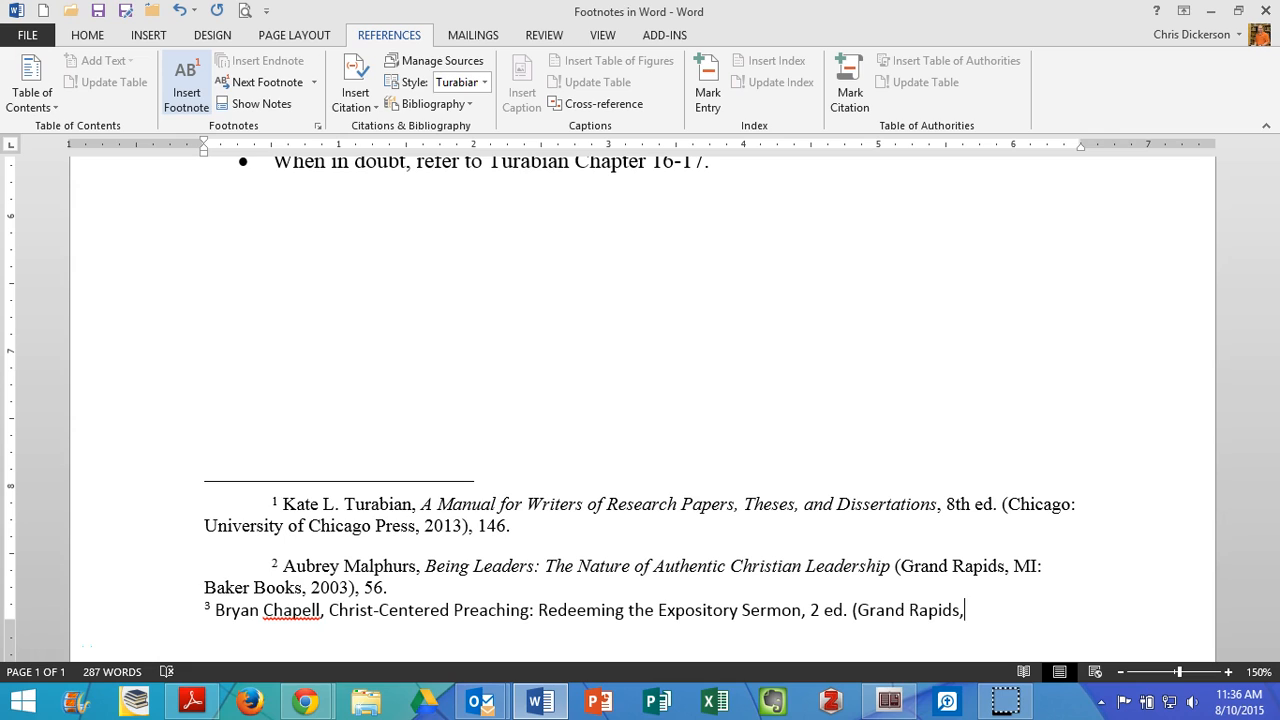
pyautogui.press('BackSpace')
pyautogui.write(': Baker Academic,')
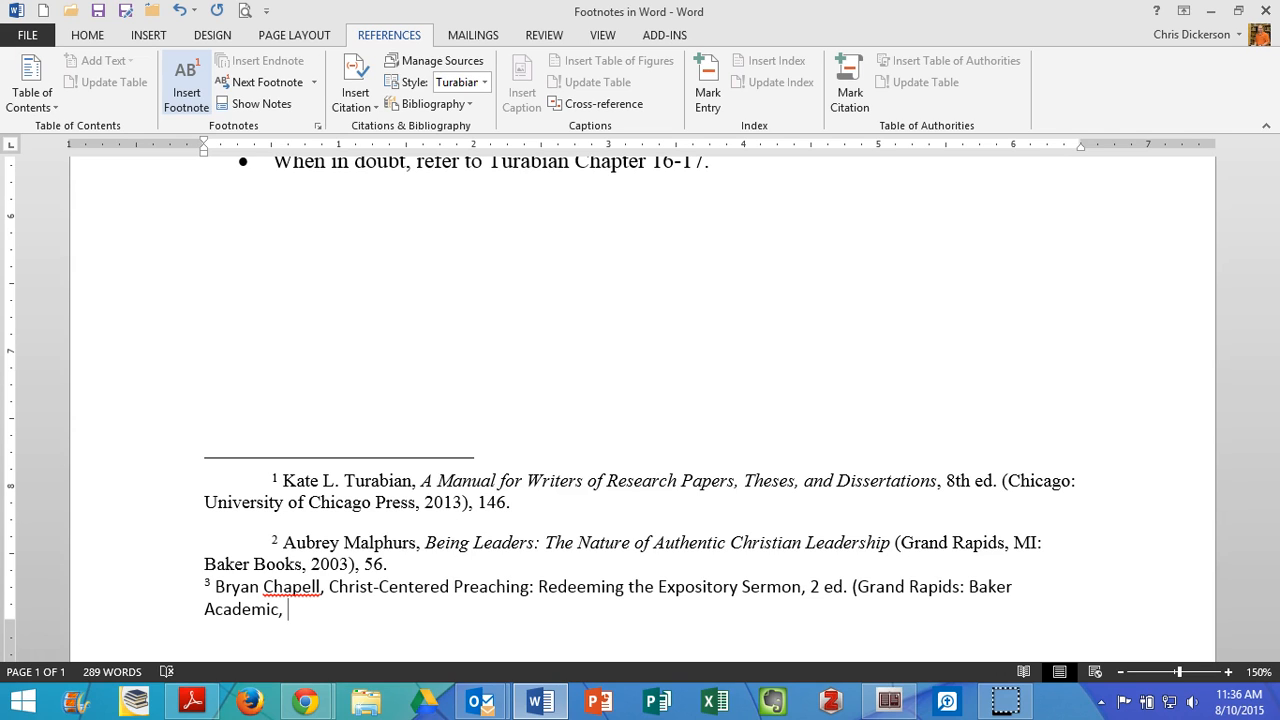
pyautogui.write('1994, 200')
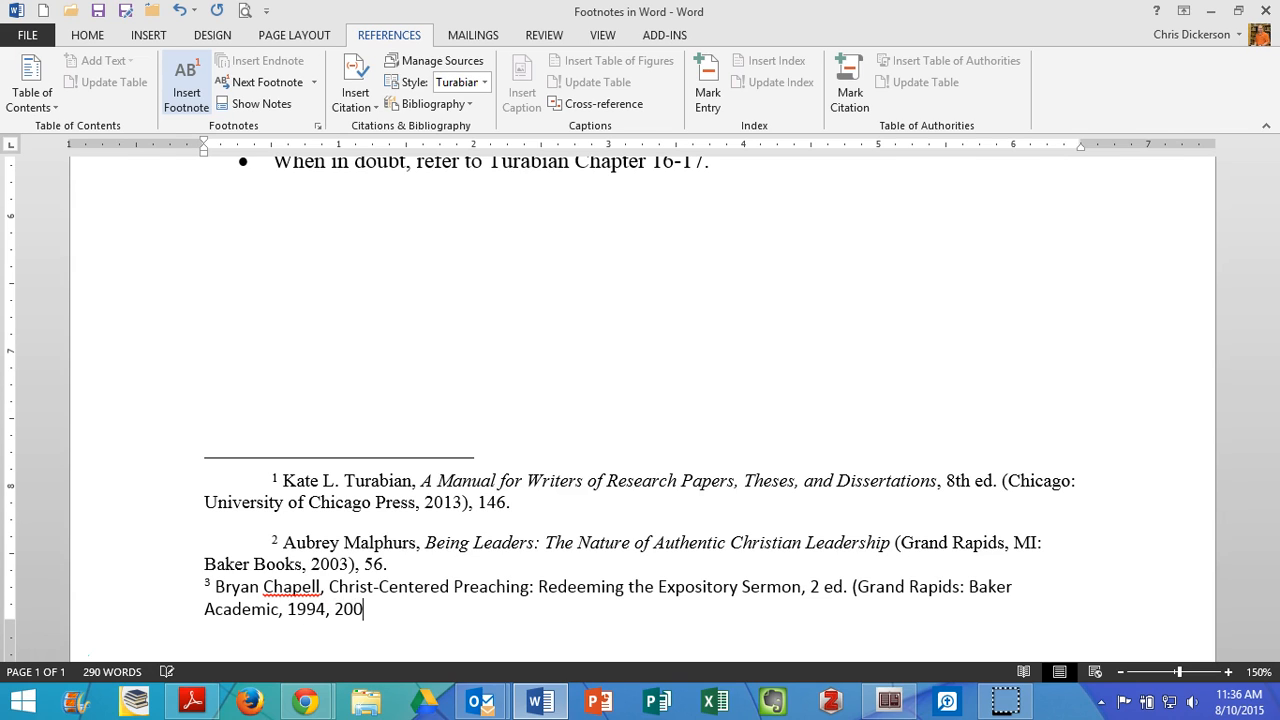
pyautogui.write('5)')
pyautogui.hotkey('ctrl', 'shift', 'Left')
pyautogui.hotkey('ctrl', 'shift', 'Left')
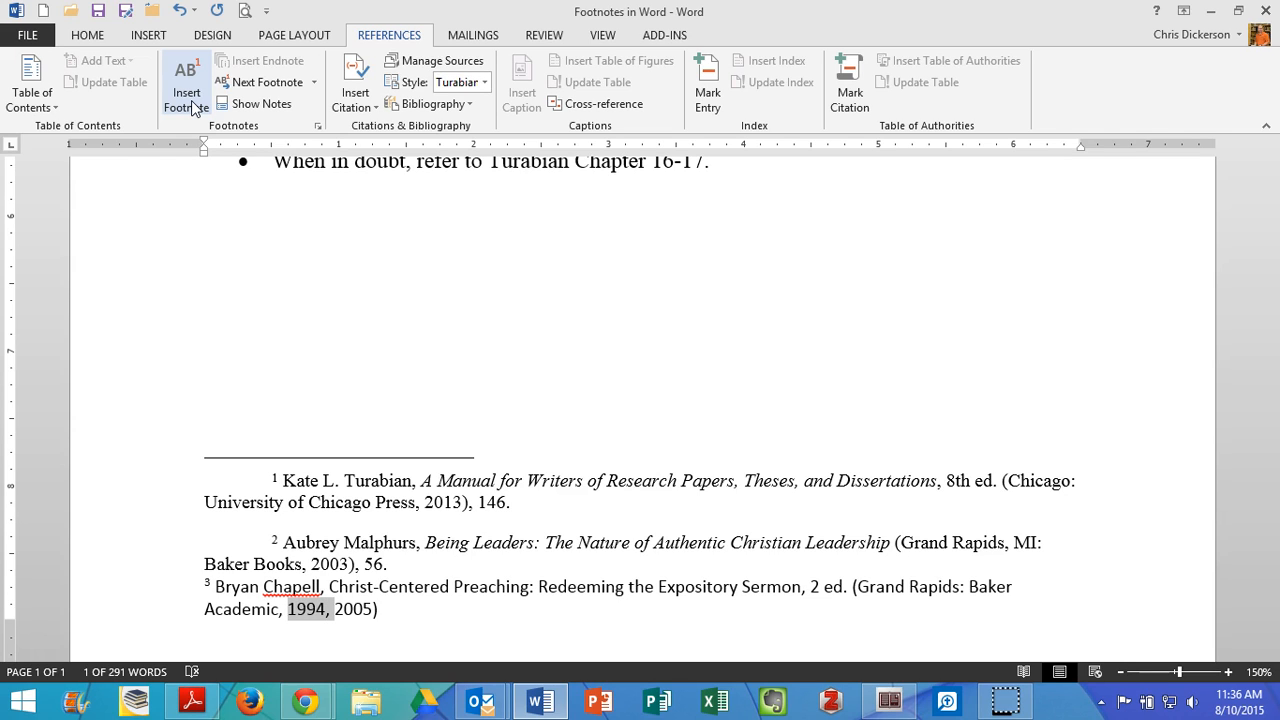
pyautogui.press('BackSpace')
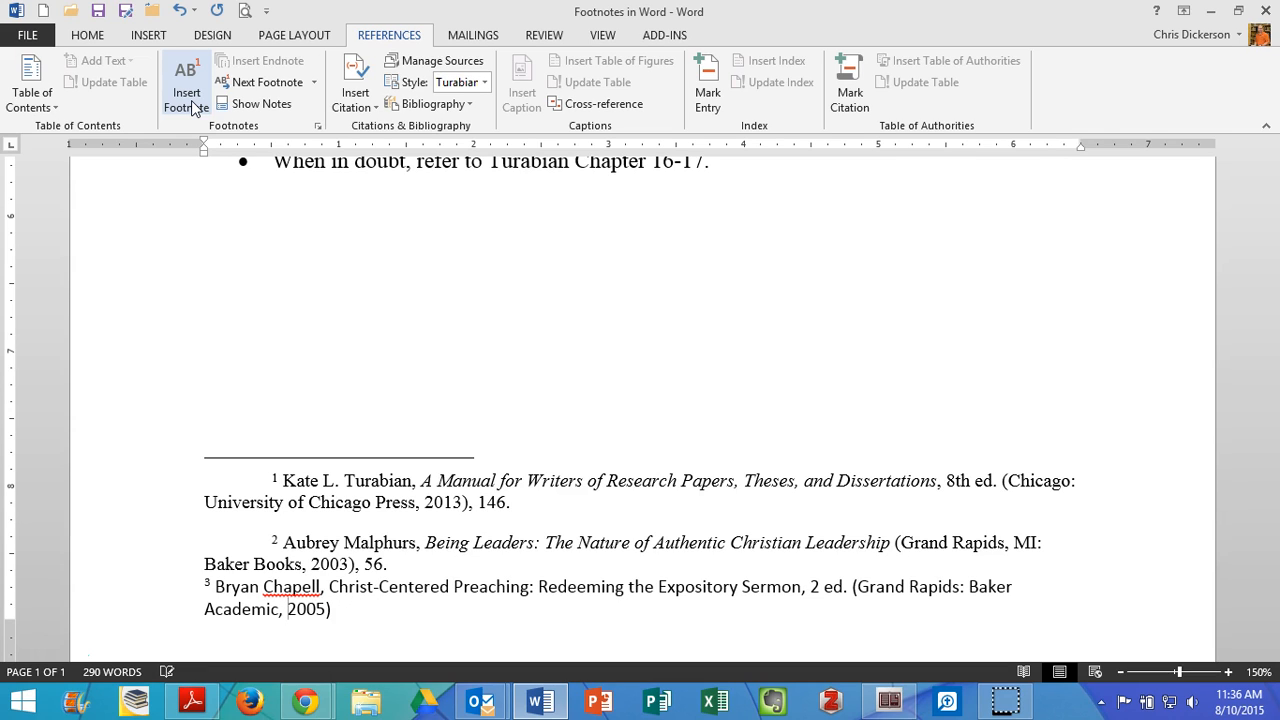
pyautogui.write(', 179.')
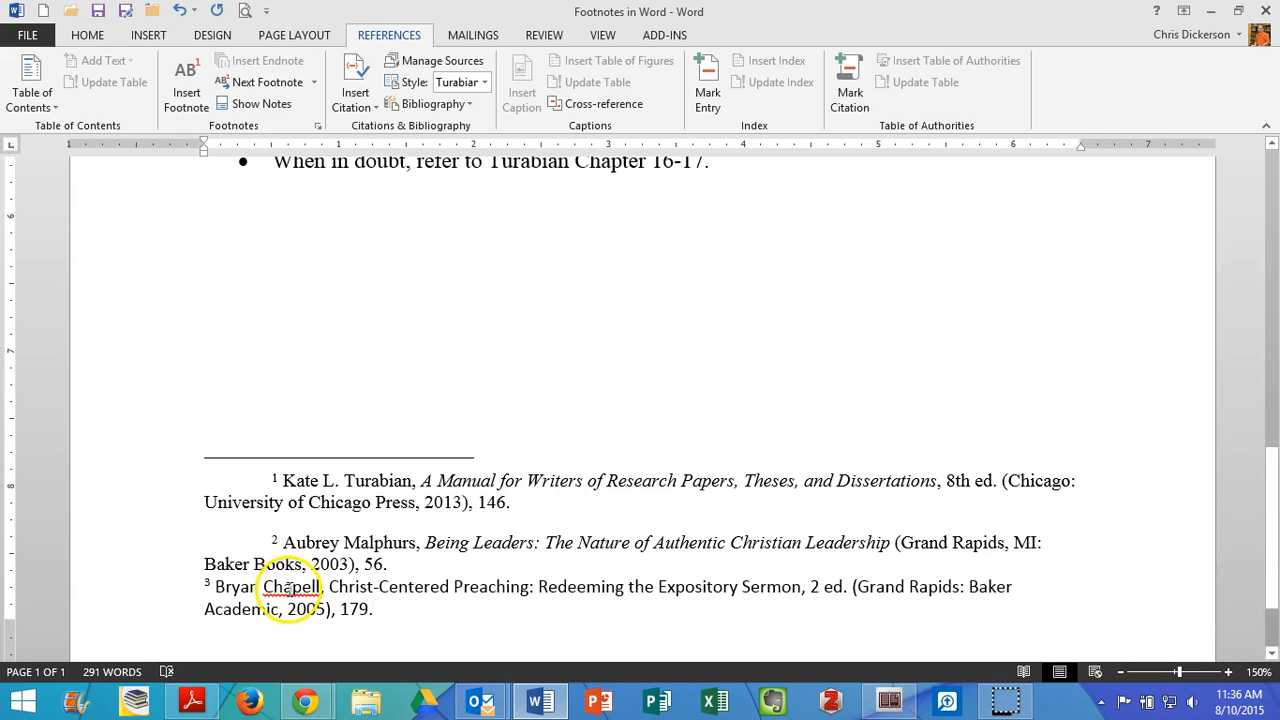
# Italicize the title and subtitle "Christ-Centered Preaching: Redeeming the Expository Sermon" in the third footnote.
pyautogui.moveTo(329, 589); pyautogui.dragTo(790, 587)
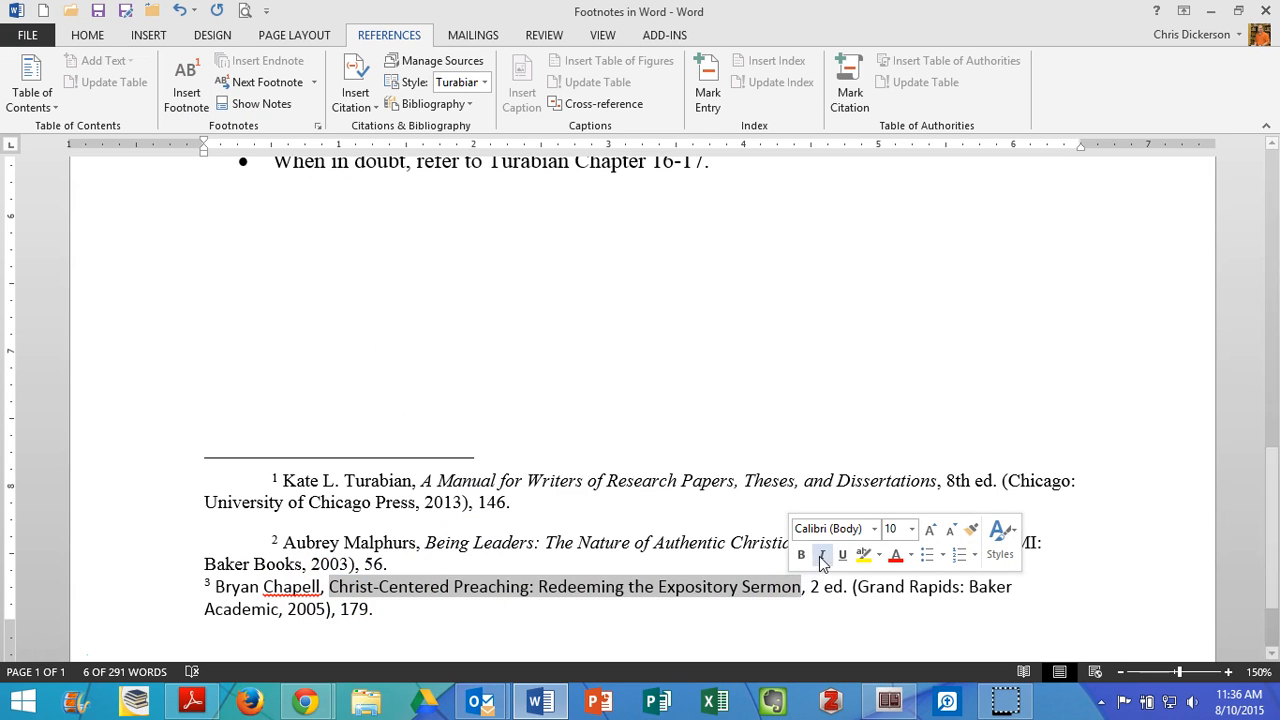
pyautogui.click(821, 555)
pyautogui.click(750, 600)
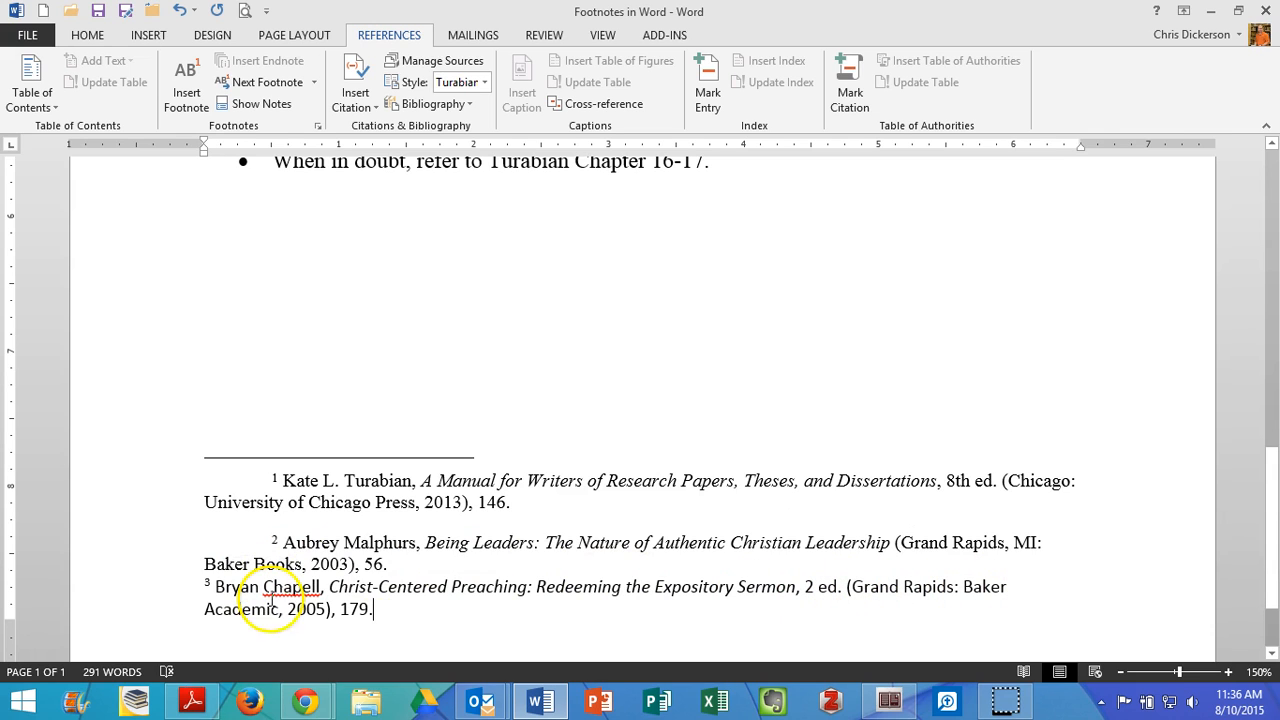
pyautogui.moveTo(217, 587); pyautogui.dragTo(268, 604)
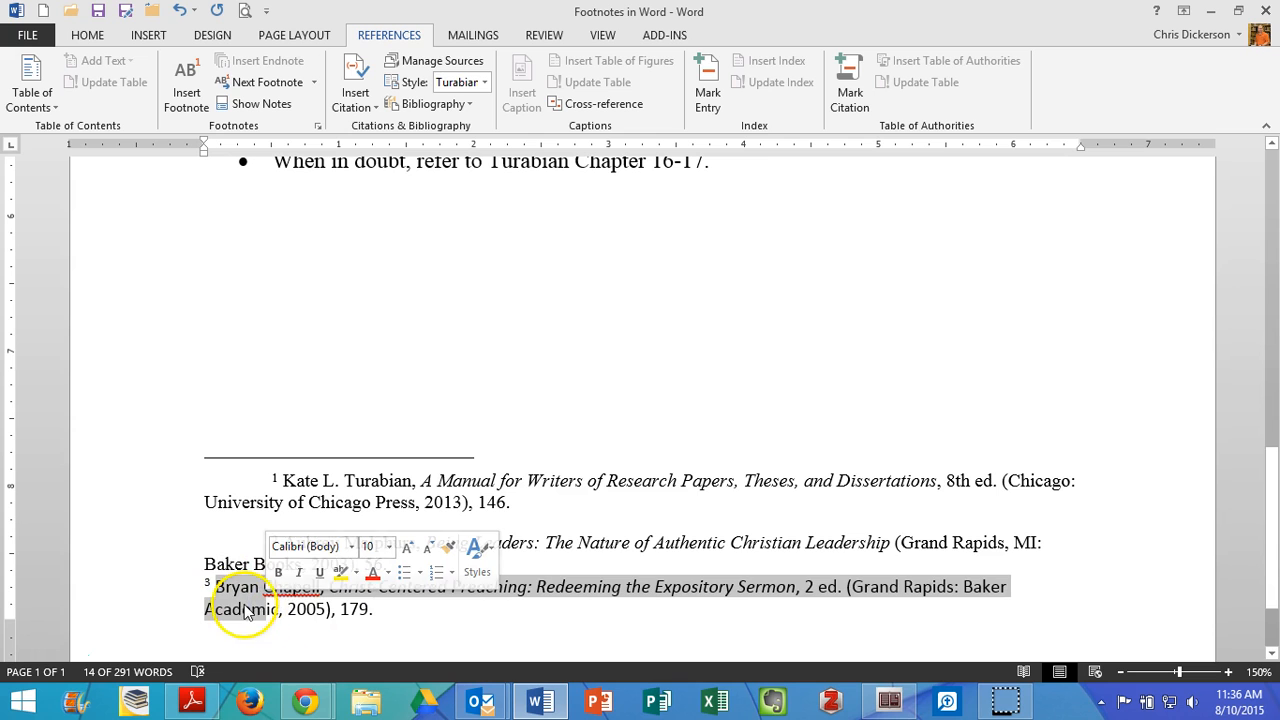
pyautogui.click(241, 609)
pyautogui.click(424, 609)
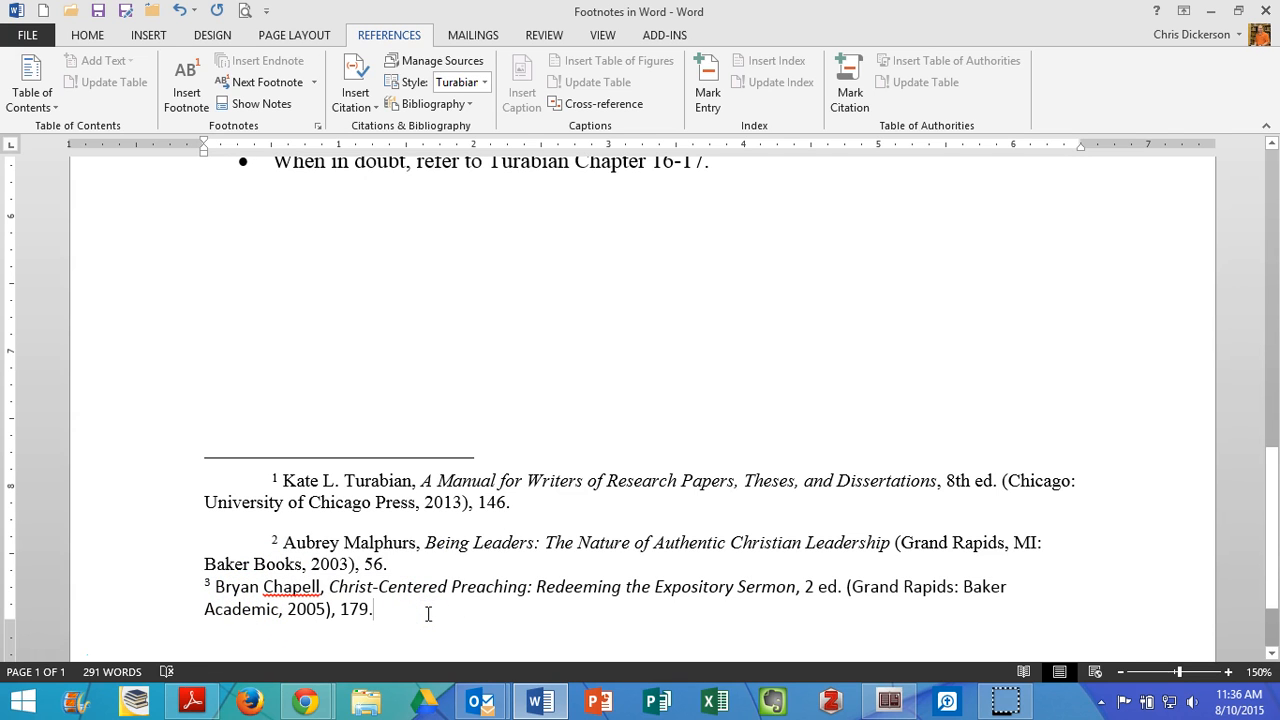
# Examine the template under "Note for Journal Article", including its author, quoted article title, italic journal title, volume, issue, date and page elements.
pyautogui.scroll(1, 428, 614)
pyautogui.scroll(5, 428, 614)
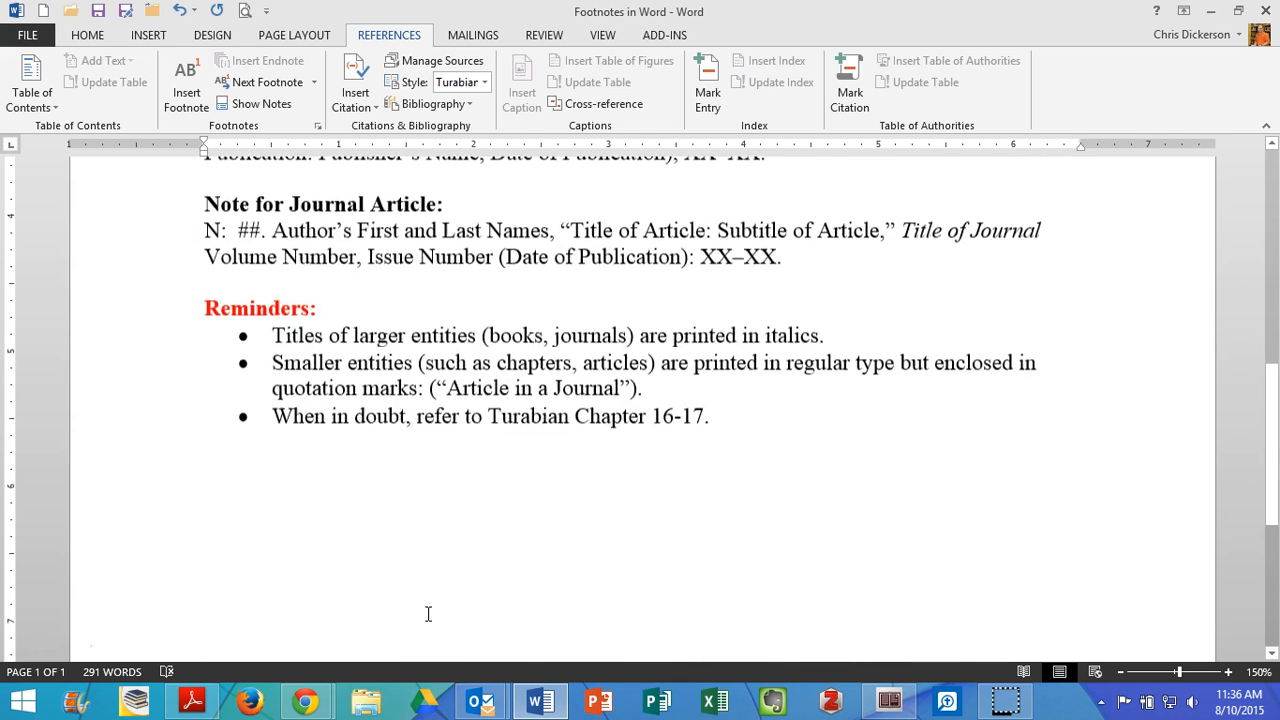
pyautogui.click(215, 352)
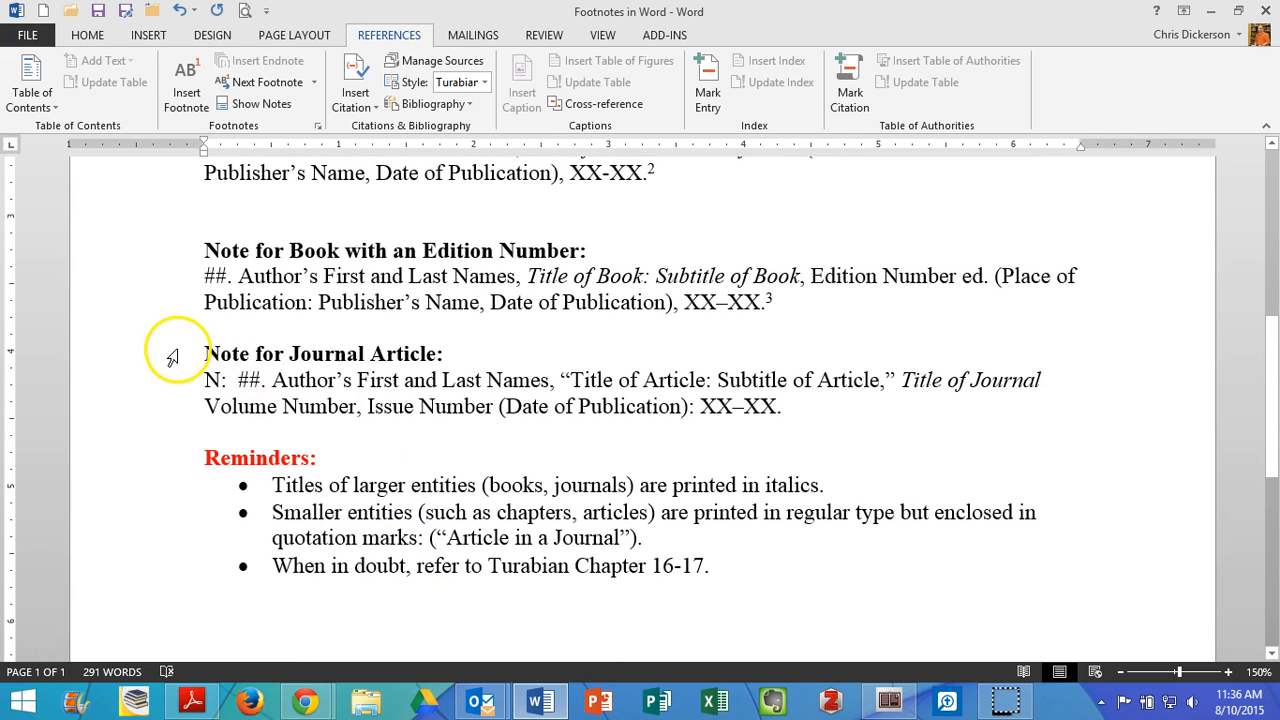
pyautogui.click(291, 348)
pyautogui.moveTo(291, 348); pyautogui.dragTo(434, 352)
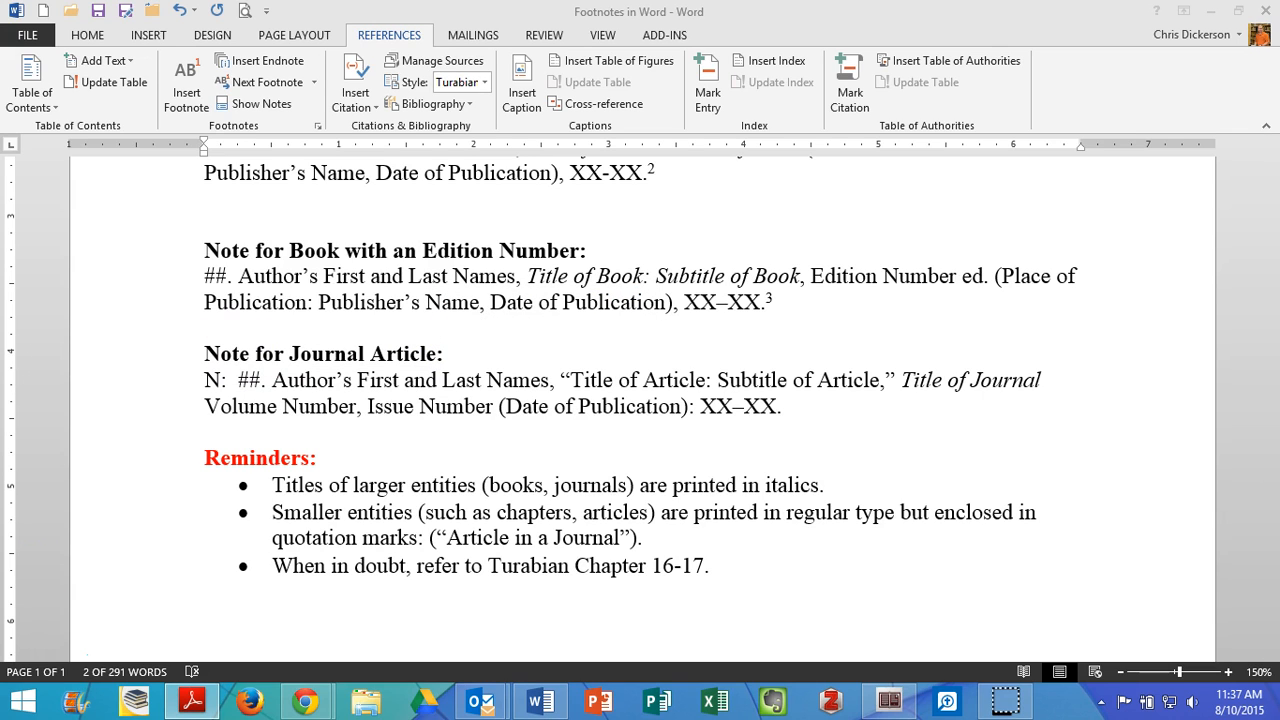
pyautogui.click(426, 401)
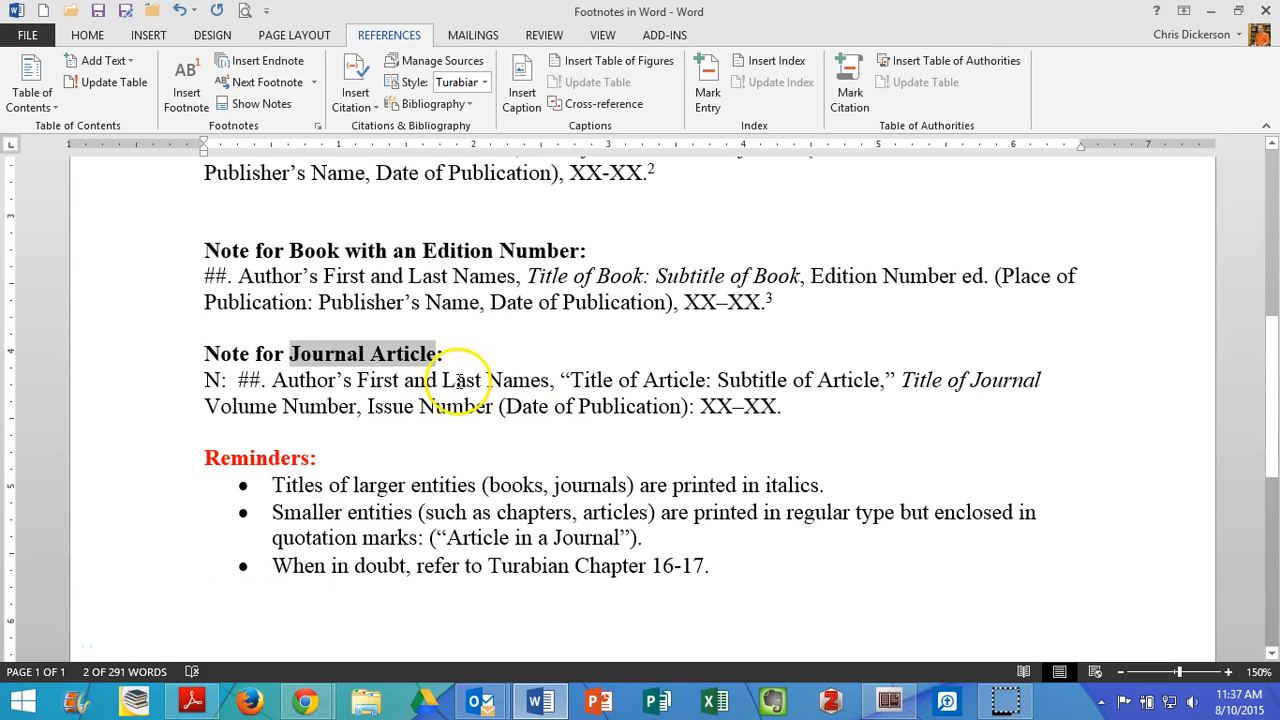
pyautogui.moveTo(238, 380); pyautogui.dragTo(262, 380)
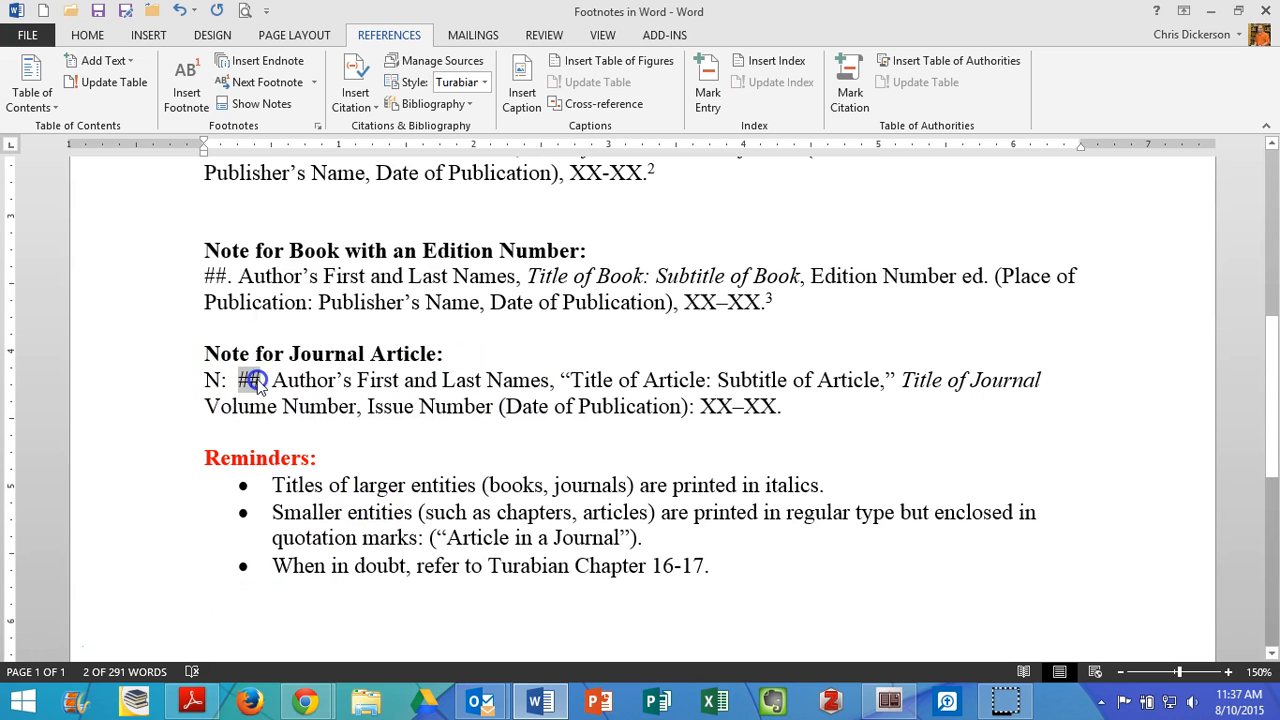
pyautogui.click(287, 381)
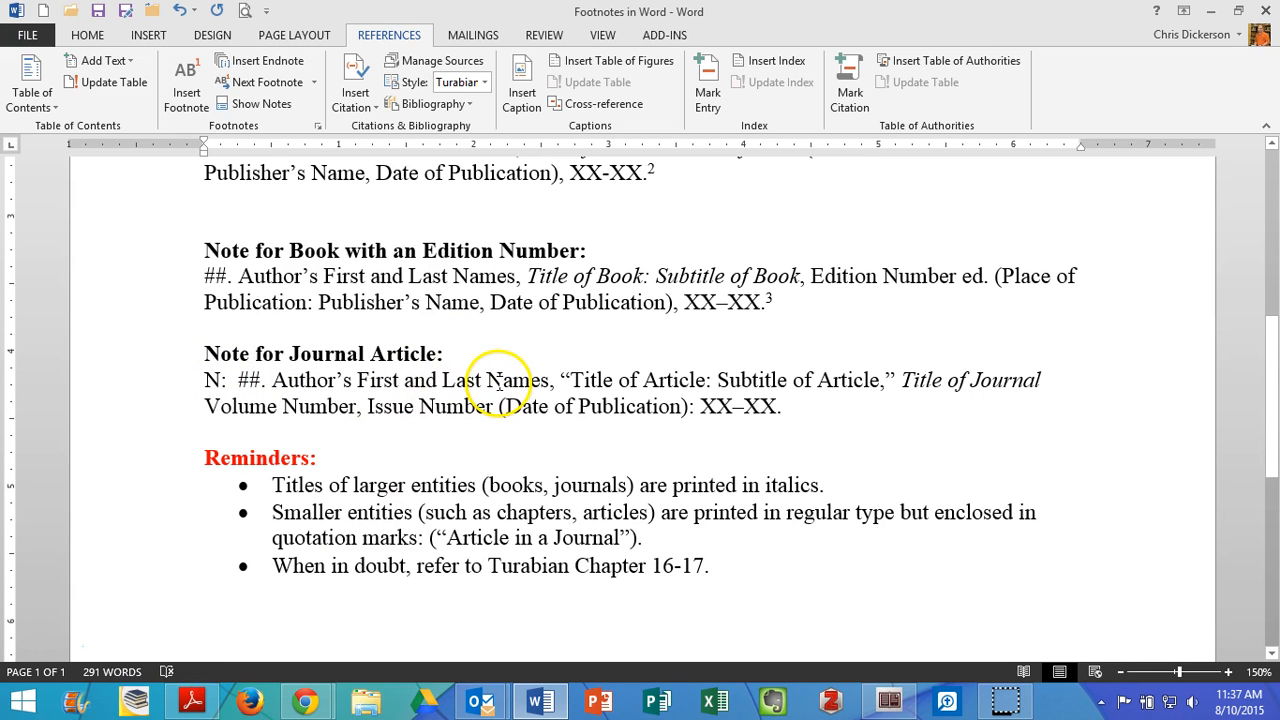
pyautogui.click(572, 381)
pyautogui.moveTo(610, 381); pyautogui.dragTo(878, 381)
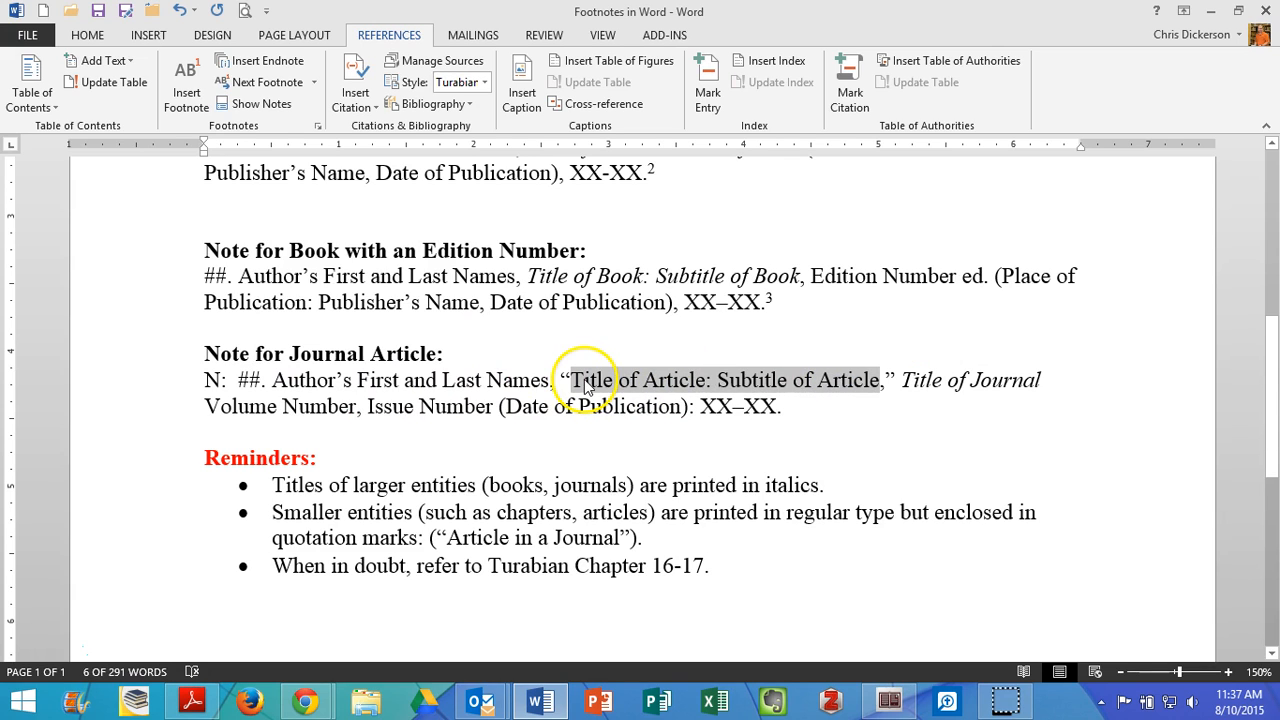
pyautogui.click(566, 380)
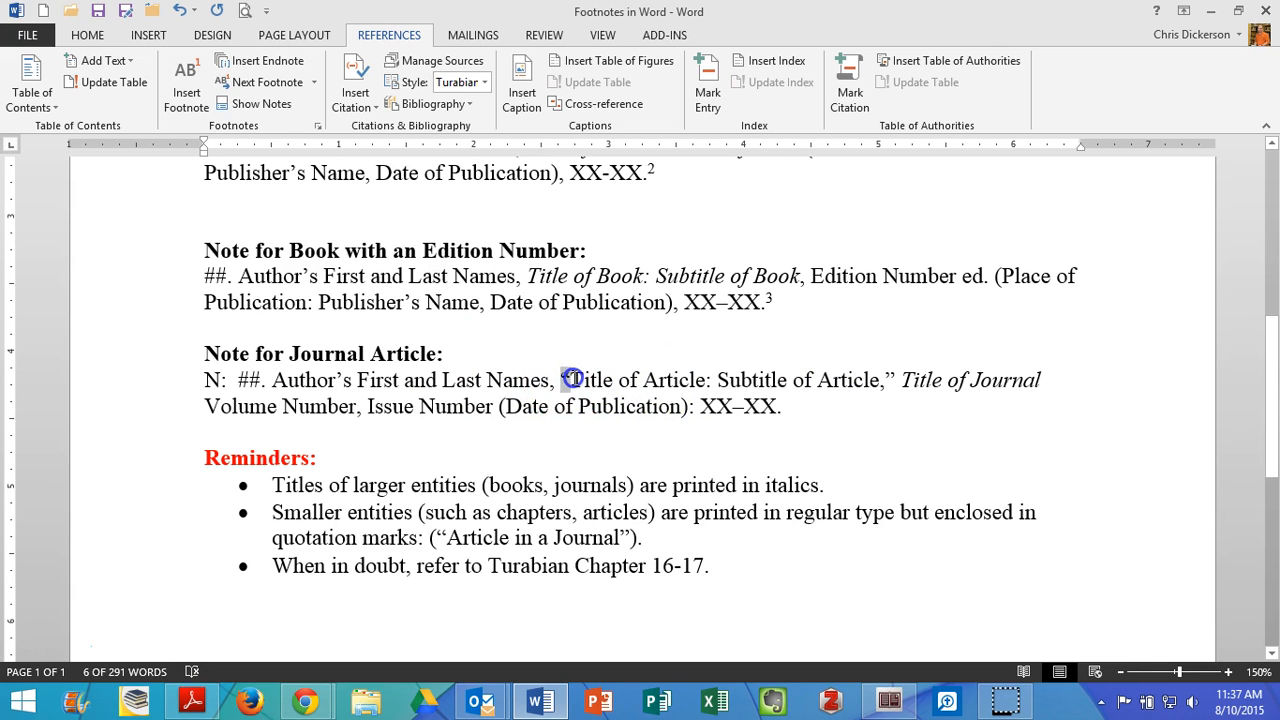
pyautogui.click(891, 379)
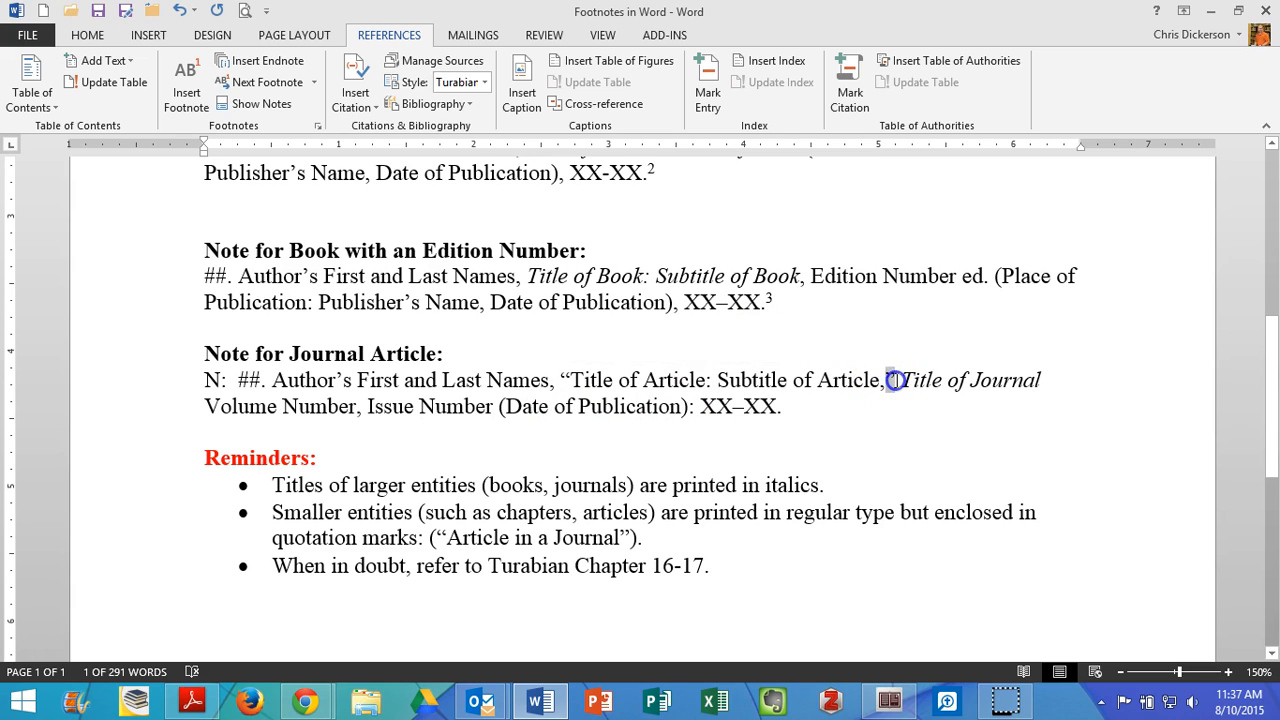
pyautogui.click(854, 380)
pyautogui.moveTo(903, 381); pyautogui.dragTo(1022, 383)
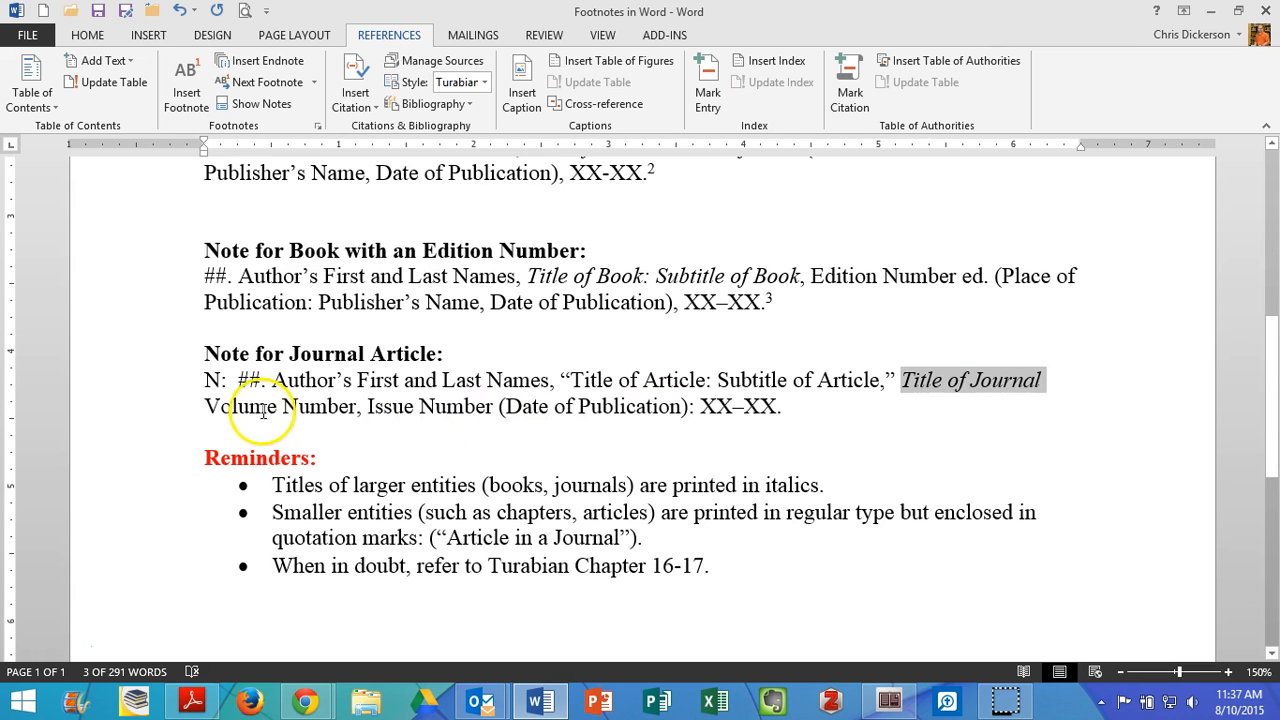
pyautogui.moveTo(202, 406); pyautogui.dragTo(668, 413)
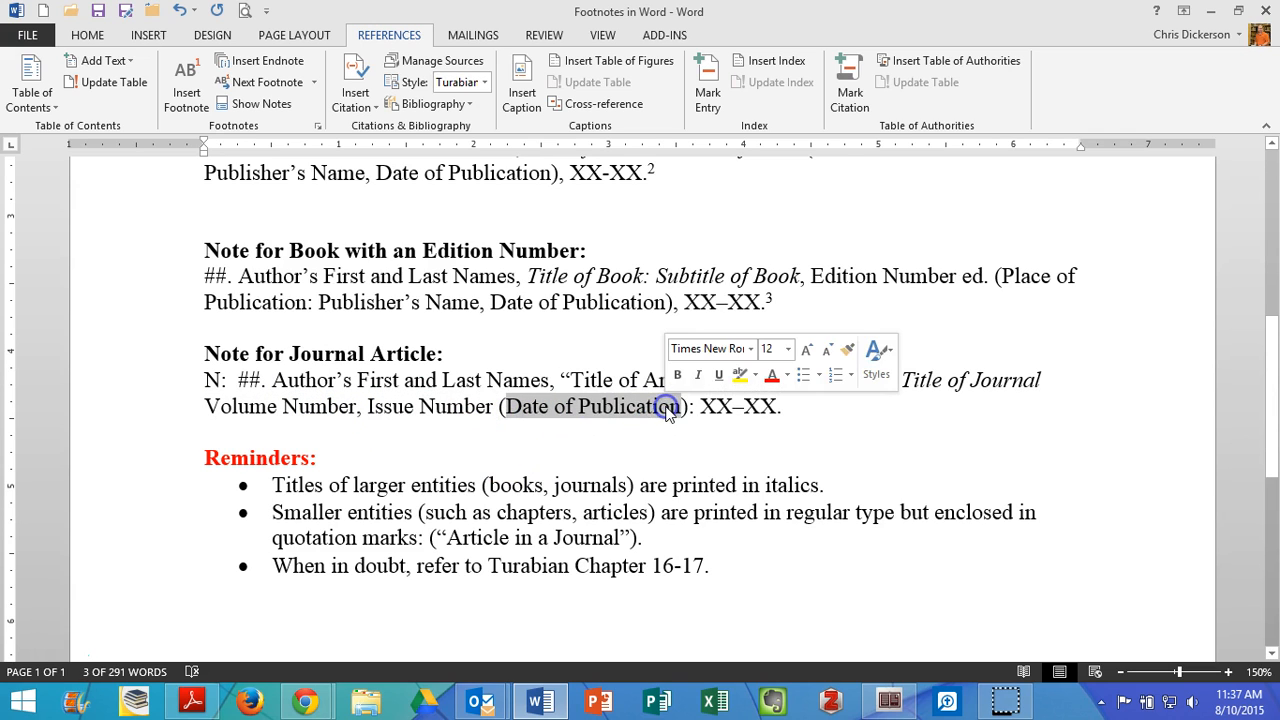
pyautogui.click(596, 417)
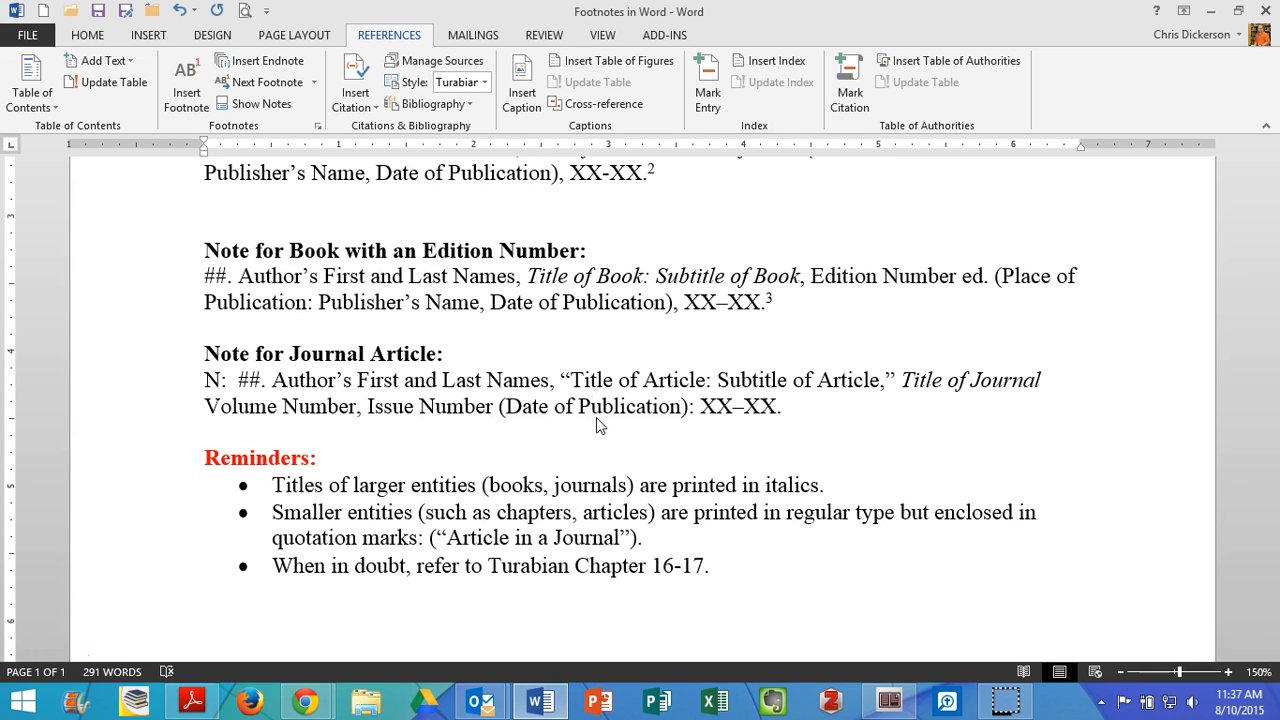
pyautogui.moveTo(702, 408); pyautogui.dragTo(765, 418)
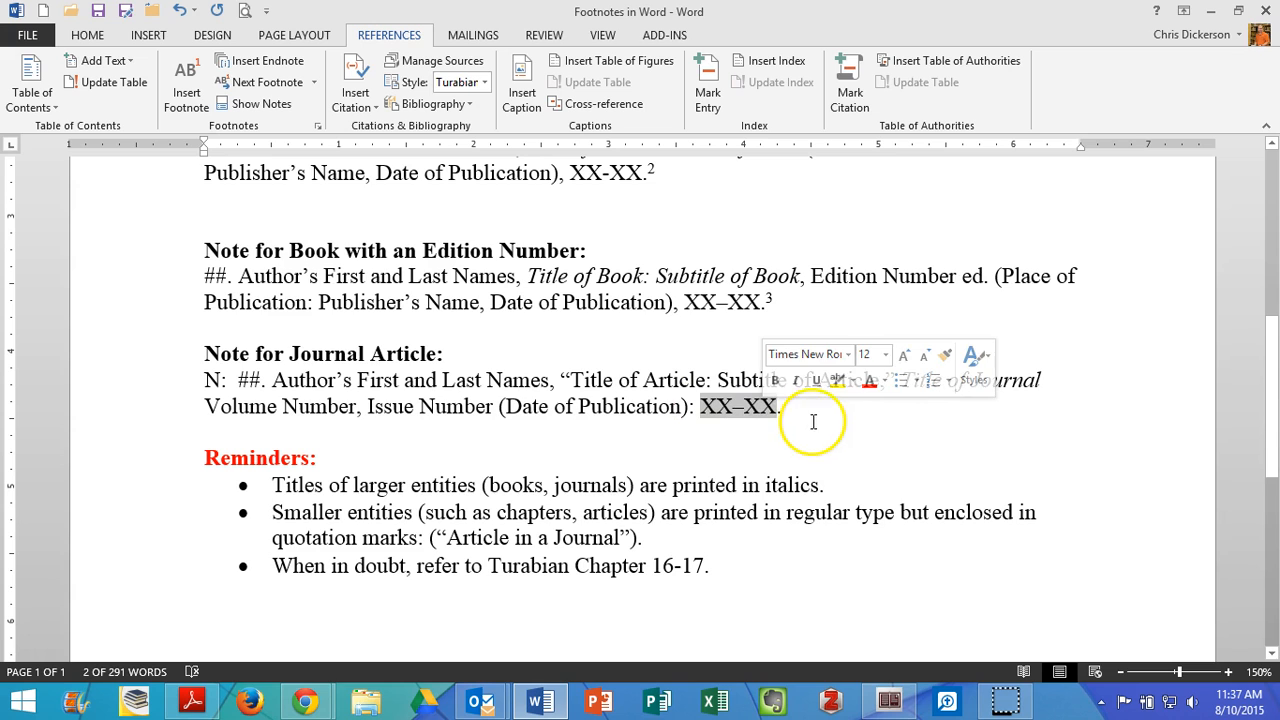
# Insert a fourth footnote at the end of the journal article template and enter the author's full name followed by a comma.
pyautogui.click(808, 418)
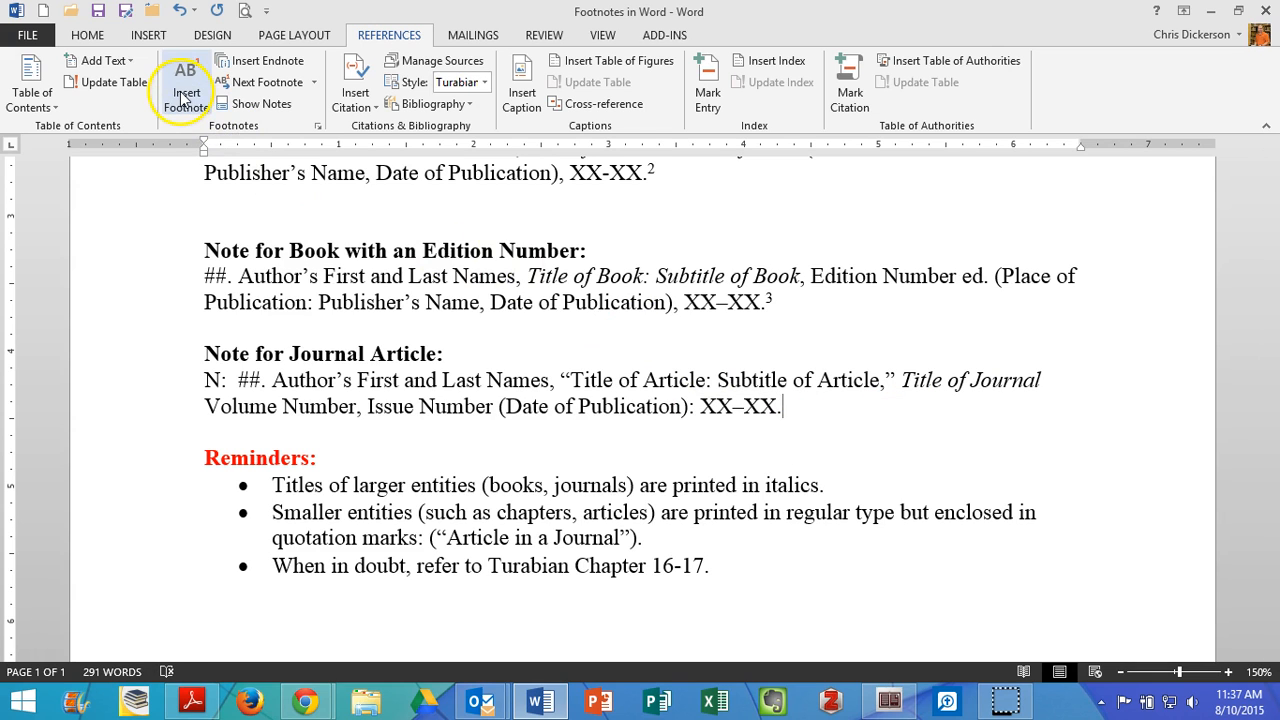
pyautogui.click(186, 100)
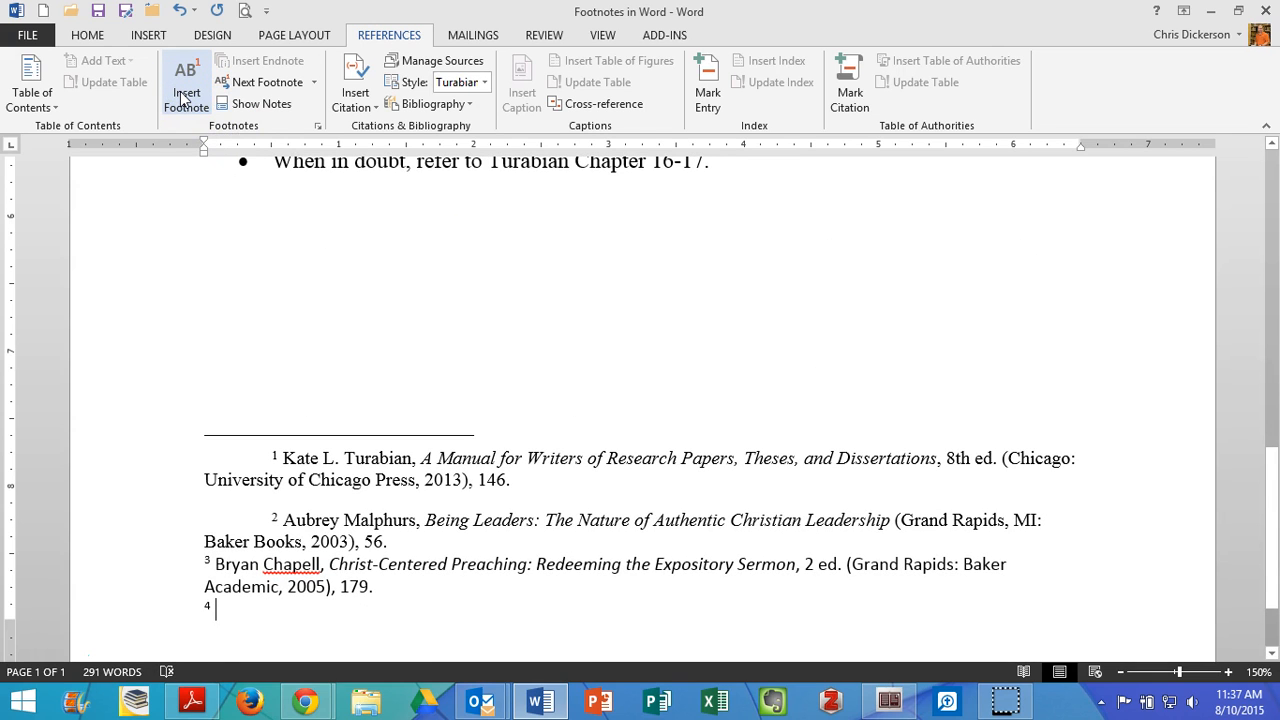
pyautogui.write('Sidney G')
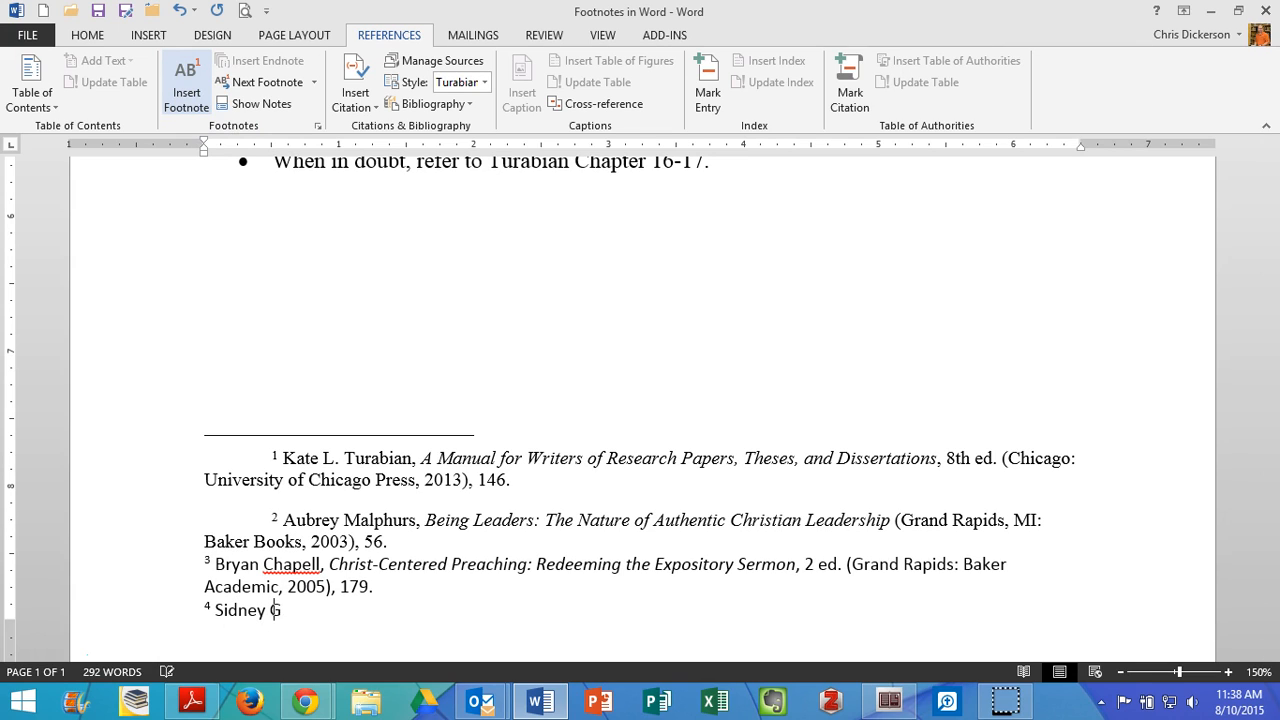
pyautogui.write('rieidanus')
pyautogui.write(',')
# Add the article title “Preaching Christ from the Old Testament,” to the fourth footnote, in quotation marks with the comma inside the closing mark.
pyautogui.write(' "')
pyautogui.write('Preaching ')
pyautogui.write('Christ from ')
pyautogui.write('the Old Testam')
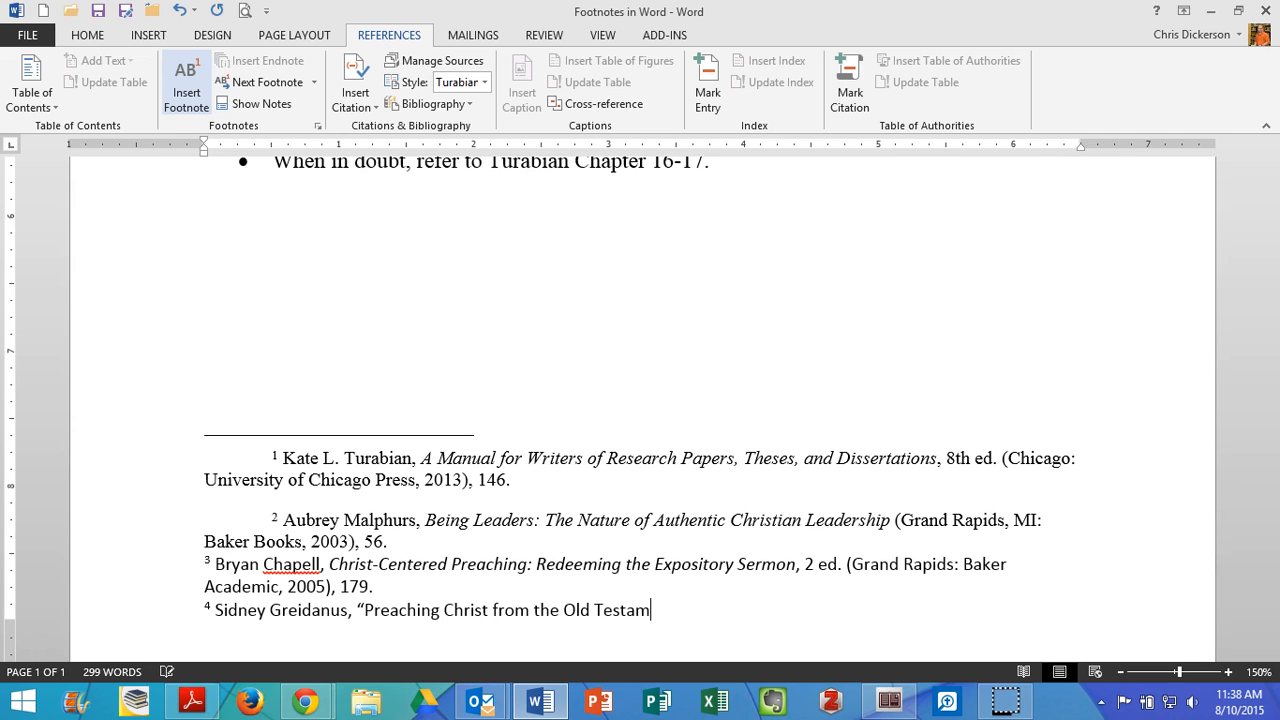
pyautogui.write('ent')
pyautogui.scroll(3, 451, 400)
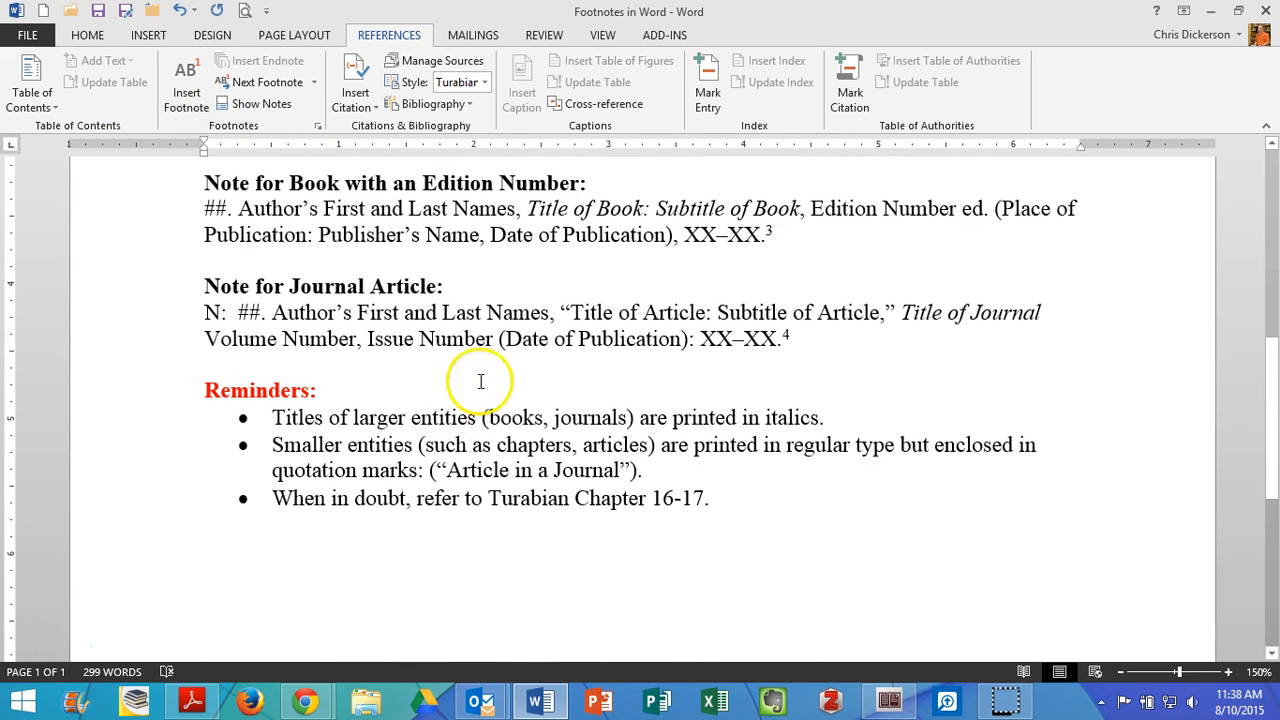
pyautogui.moveTo(570, 313); pyautogui.dragTo(886, 317)
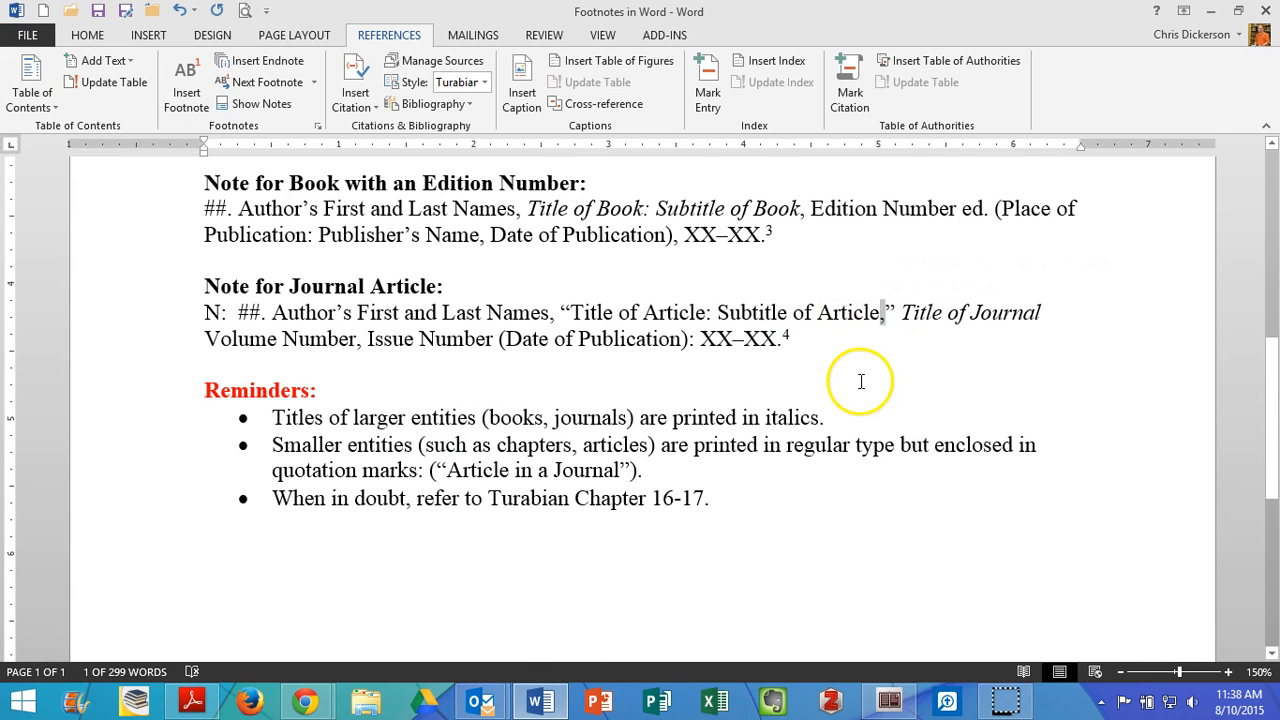
pyautogui.scroll(-3, 860, 382)
pyautogui.click(683, 494)
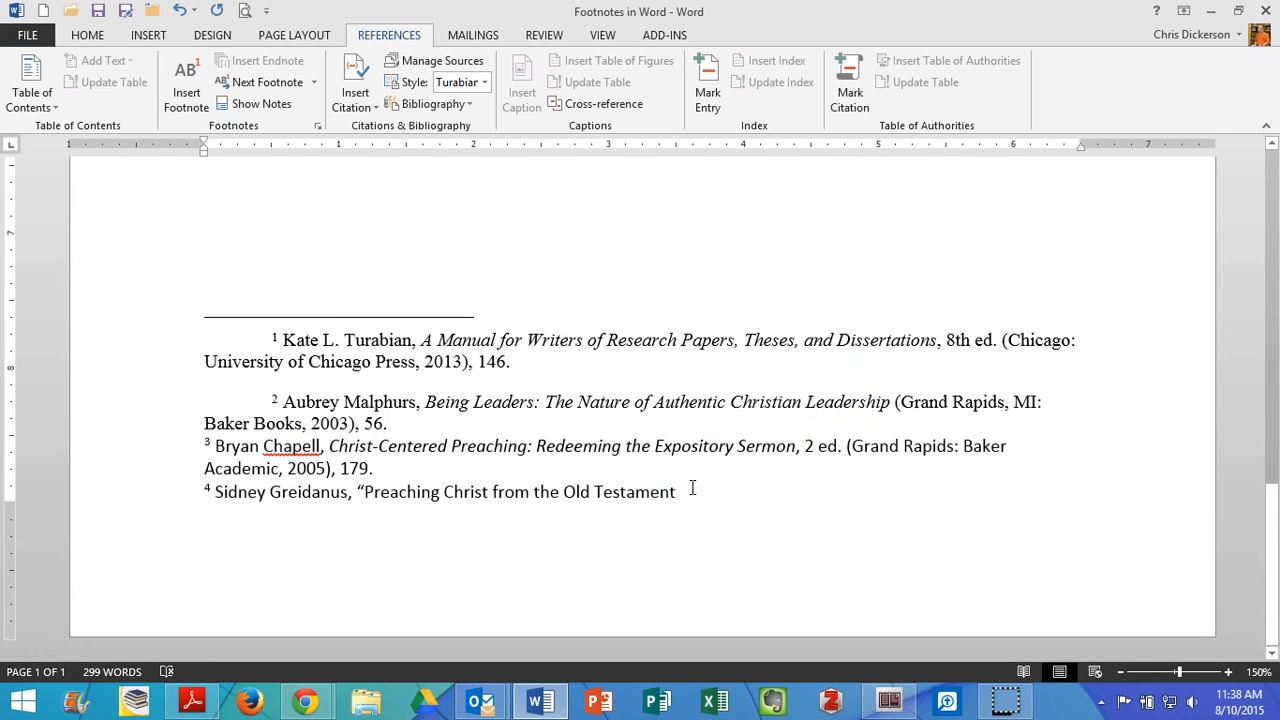
pyautogui.write(',"')
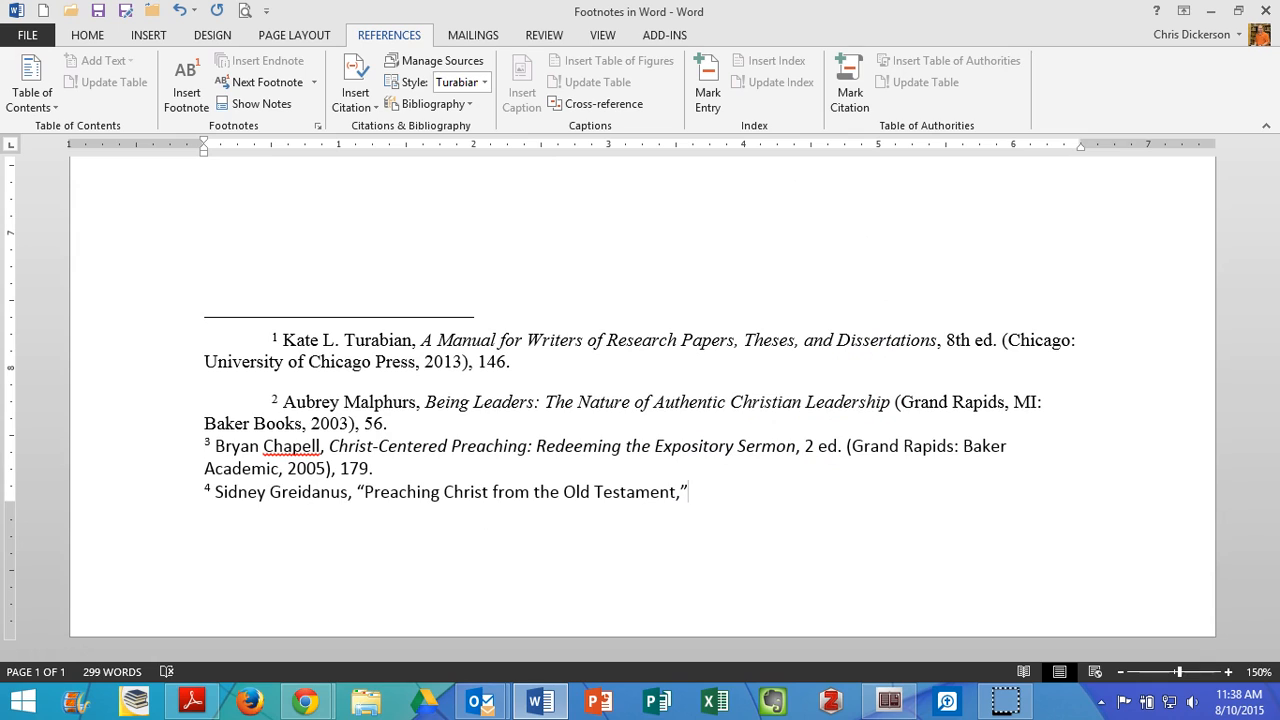
# Add the journal title "Bibliotheca Sacra" after the article title in the fourth footnote and italicize it.
pyautogui.write(' Bibliotheca Sacra')
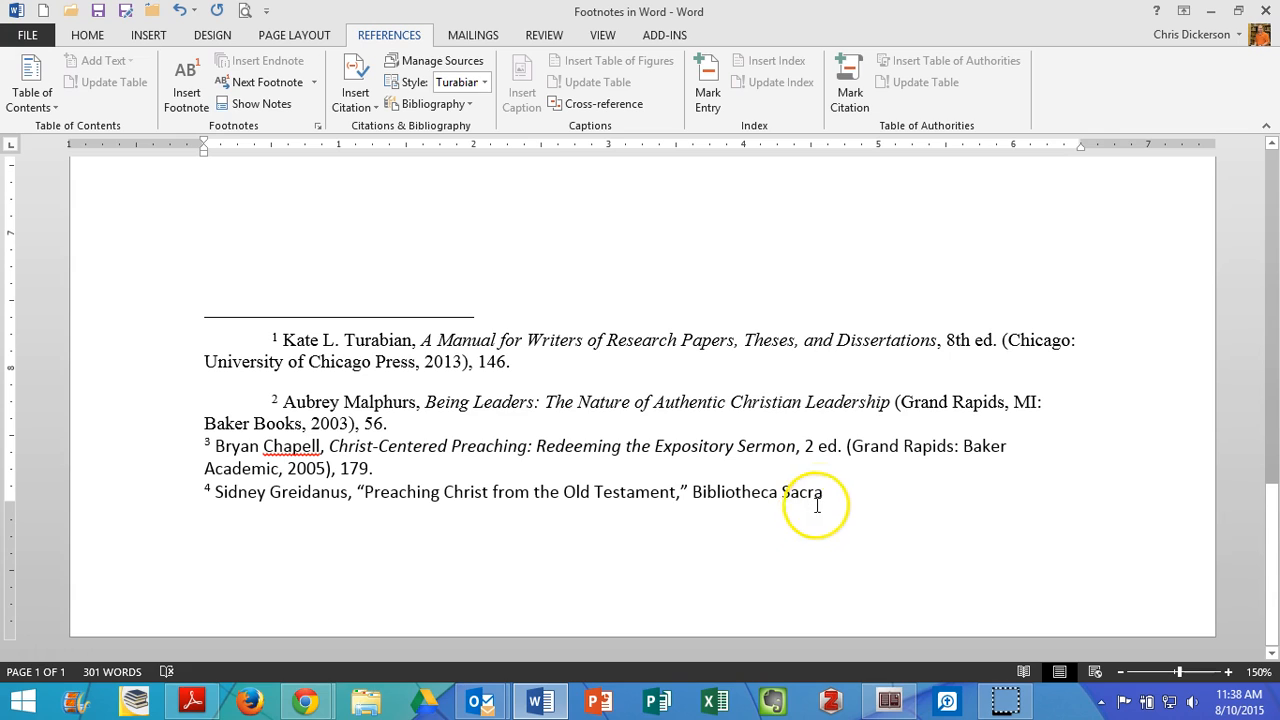
pyautogui.moveTo(824, 492); pyautogui.dragTo(775, 492)
pyautogui.click(778, 461)
pyautogui.click(851, 494)
# Add the volume and issue numbers "161, 2" after the journal title, following the journal article template.
pyautogui.scroll(8, 855, 497)
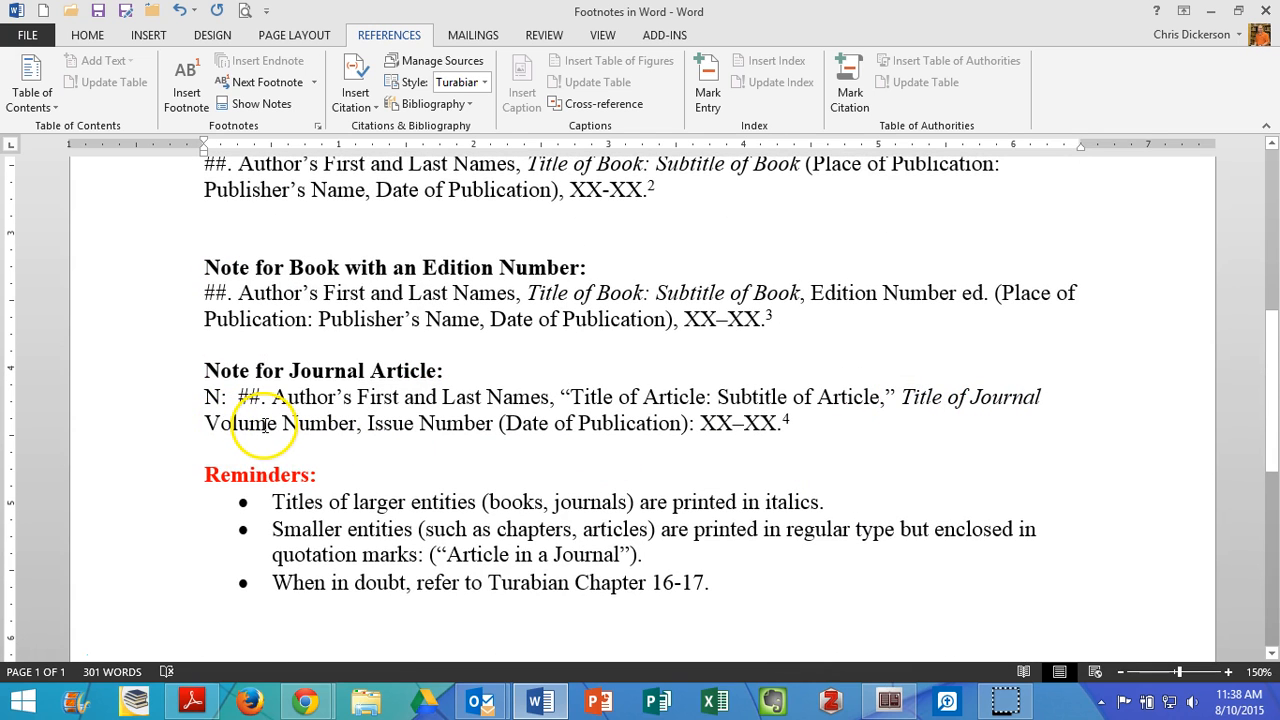
pyautogui.click(383, 423)
pyautogui.scroll(-5, 524, 500)
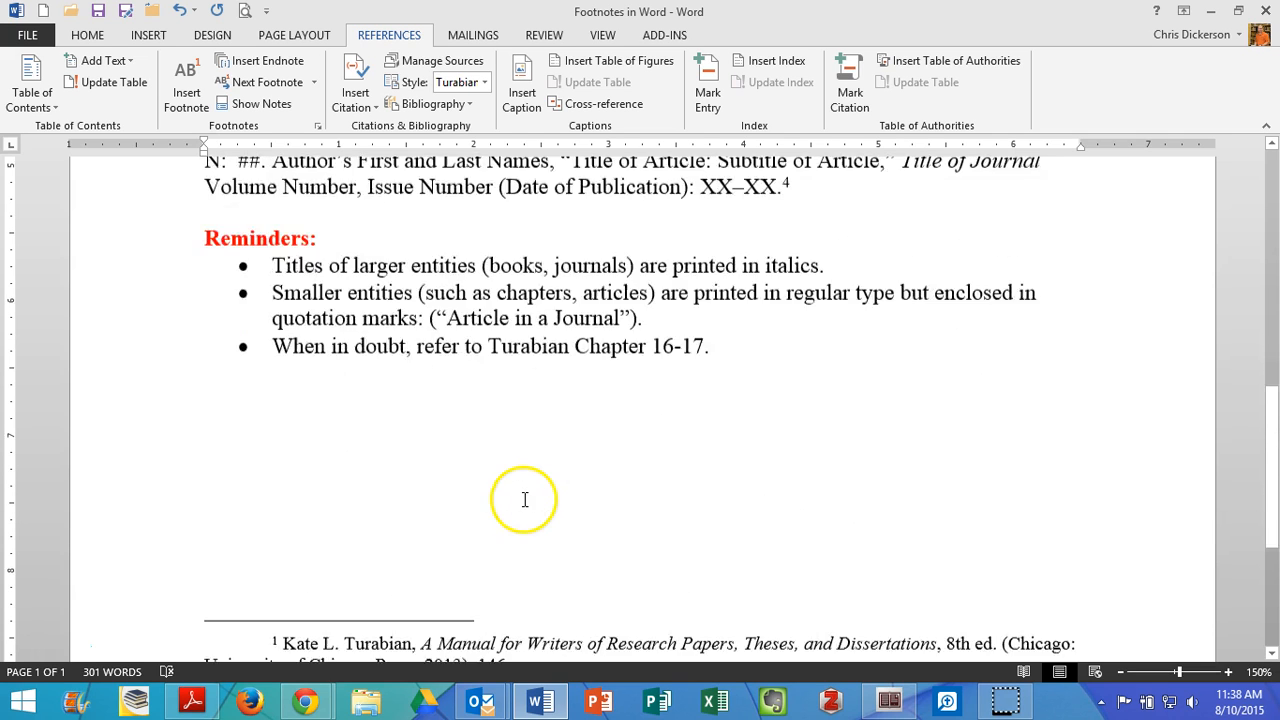
pyautogui.click(868, 625)
pyautogui.write('161')
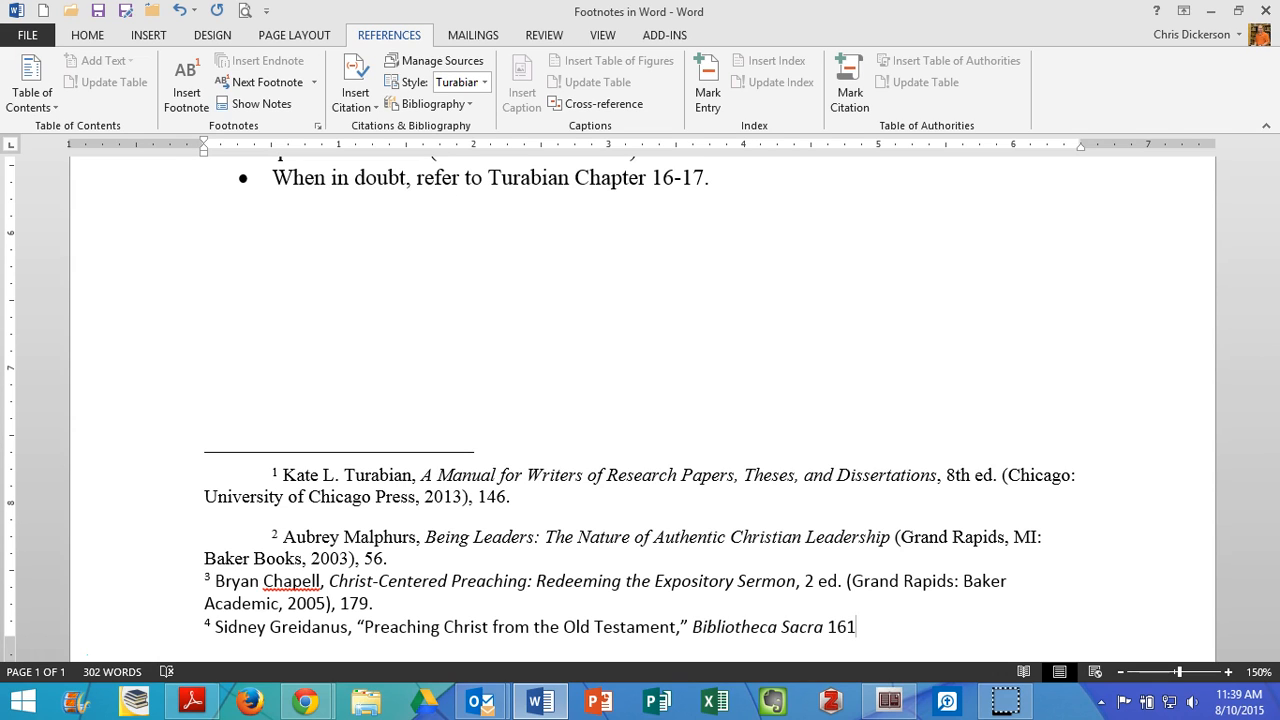
pyautogui.write(', 2')
# Check the journal template and add the publication date "(January-March 2004)" after the issue number in the fourth footnote.
pyautogui.scroll(4, 830, 612)
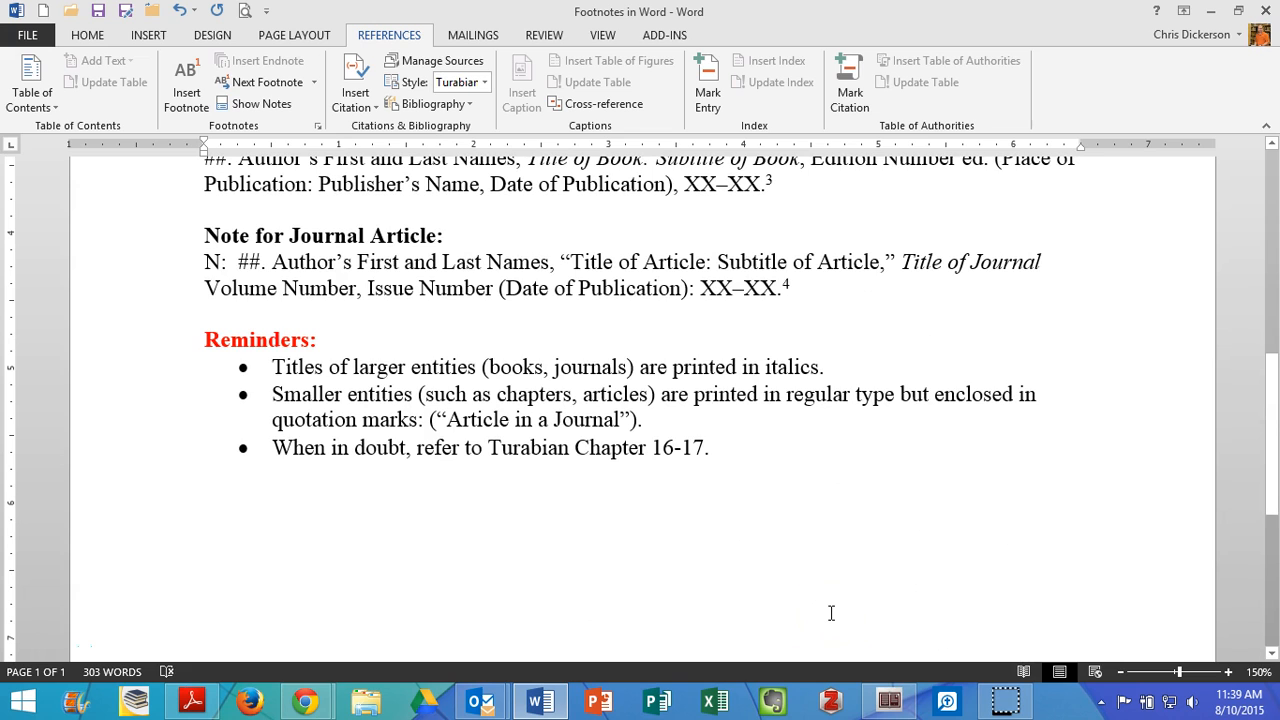
pyautogui.scroll(-4, 830, 612)
pyautogui.click(878, 586)
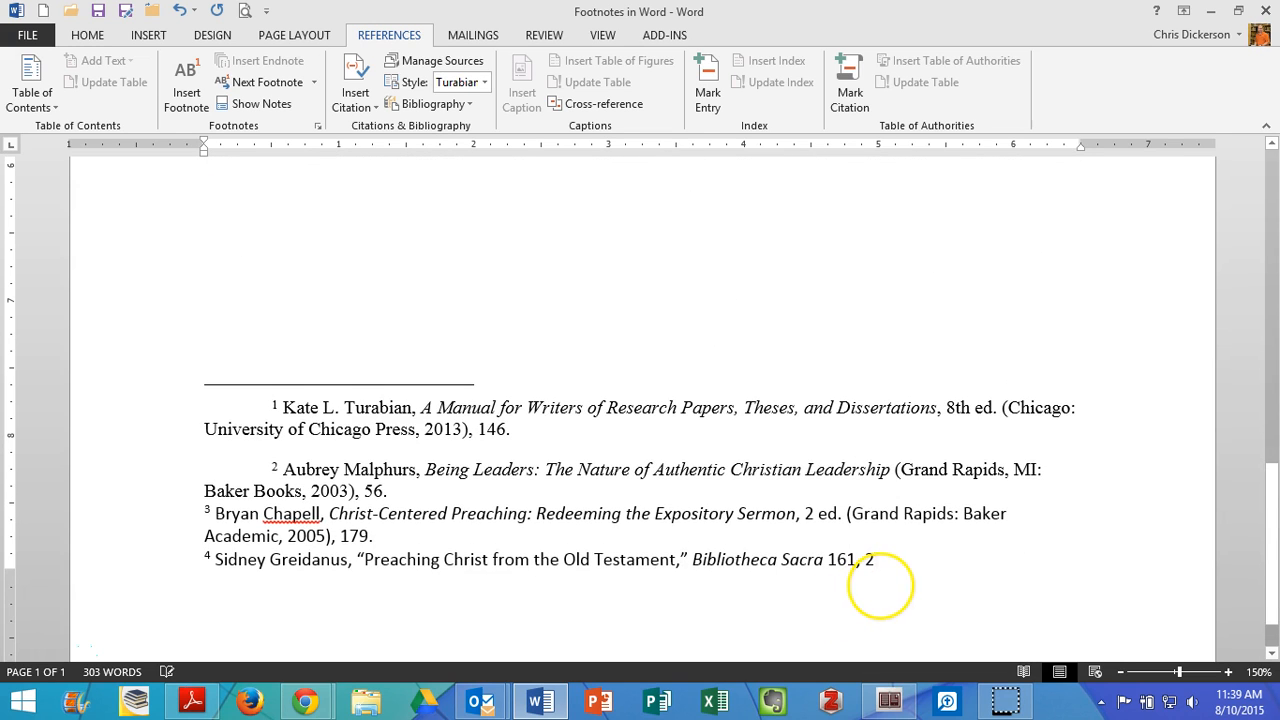
pyautogui.write('(January-March 2004')
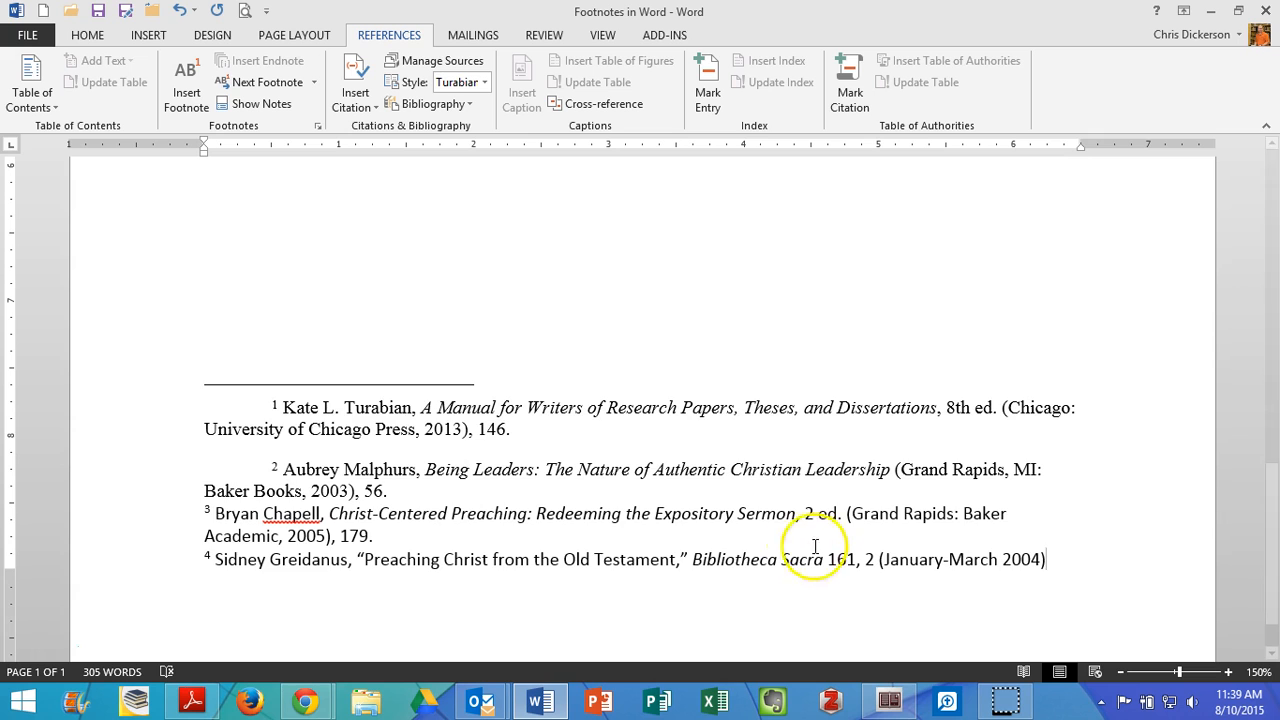
# Check the template's punctuation after the date and complete the fourth footnote with a colon and the page range "3-13.".
pyautogui.scroll(10, 789, 540)
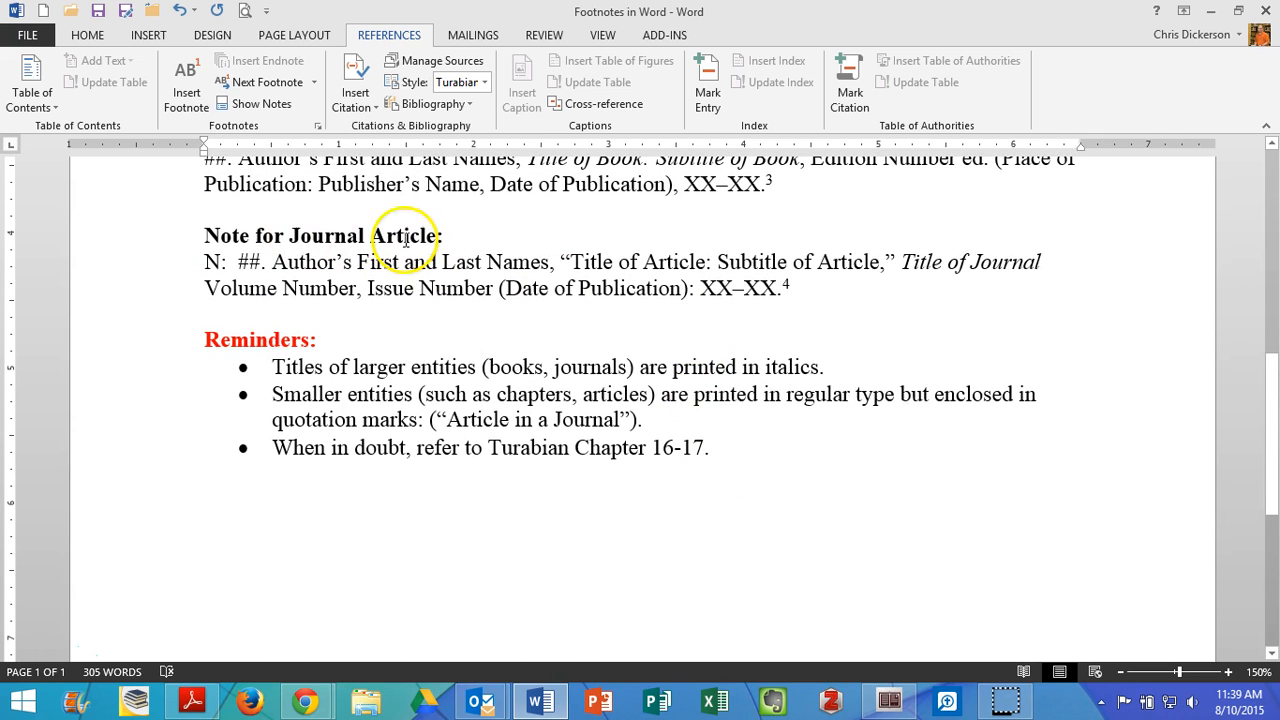
pyautogui.click(692, 290)
pyautogui.doubleClick(687, 290)
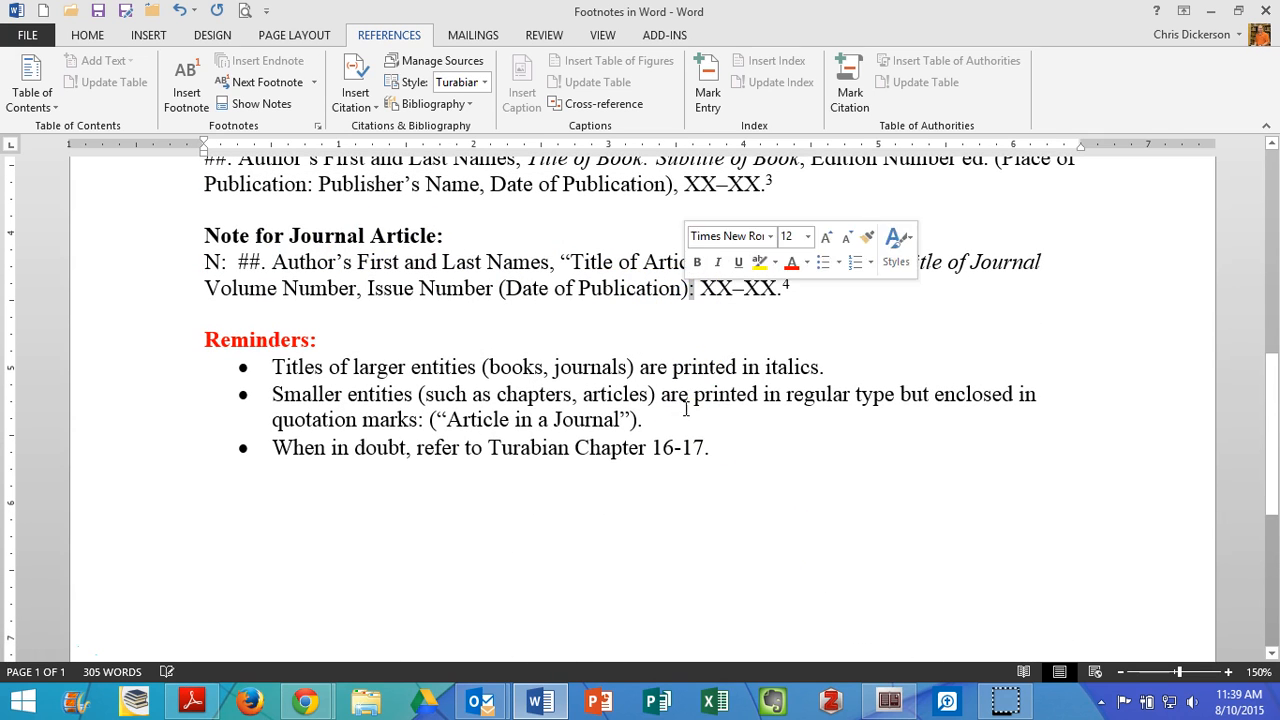
pyautogui.click(768, 290)
pyautogui.scroll(-8, 751, 400)
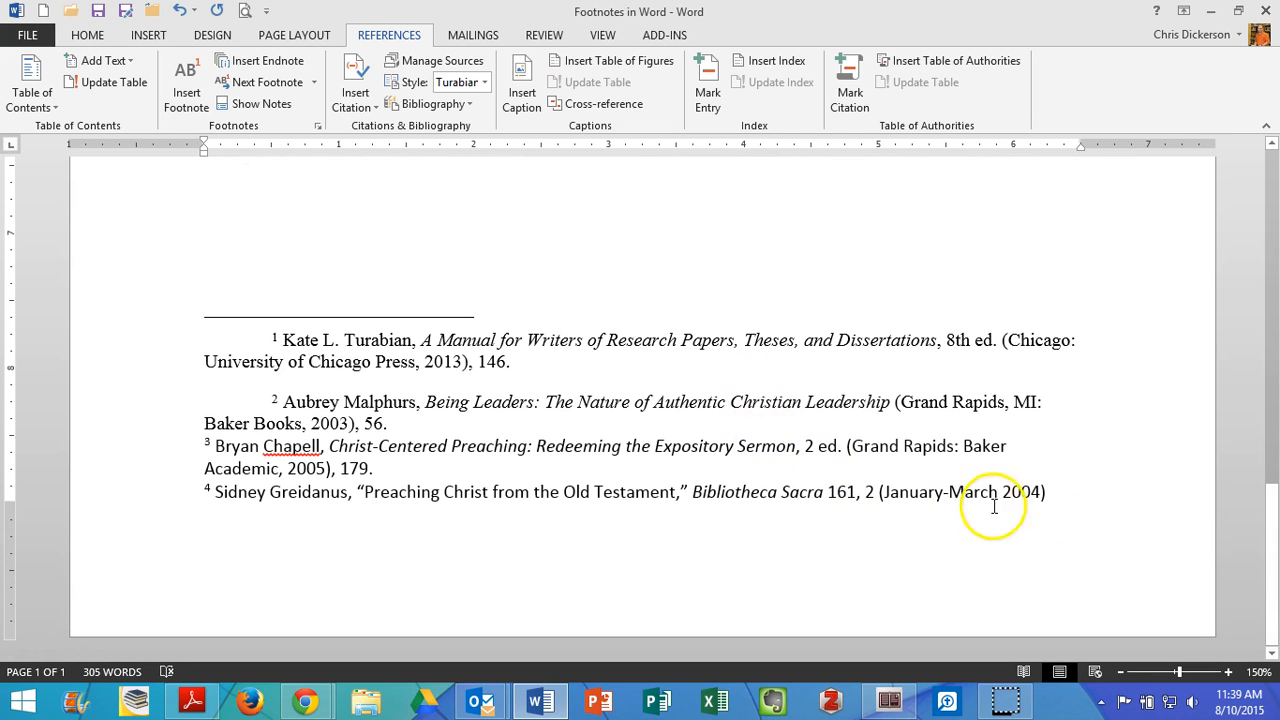
pyautogui.click(1060, 492)
pyautogui.write(':')
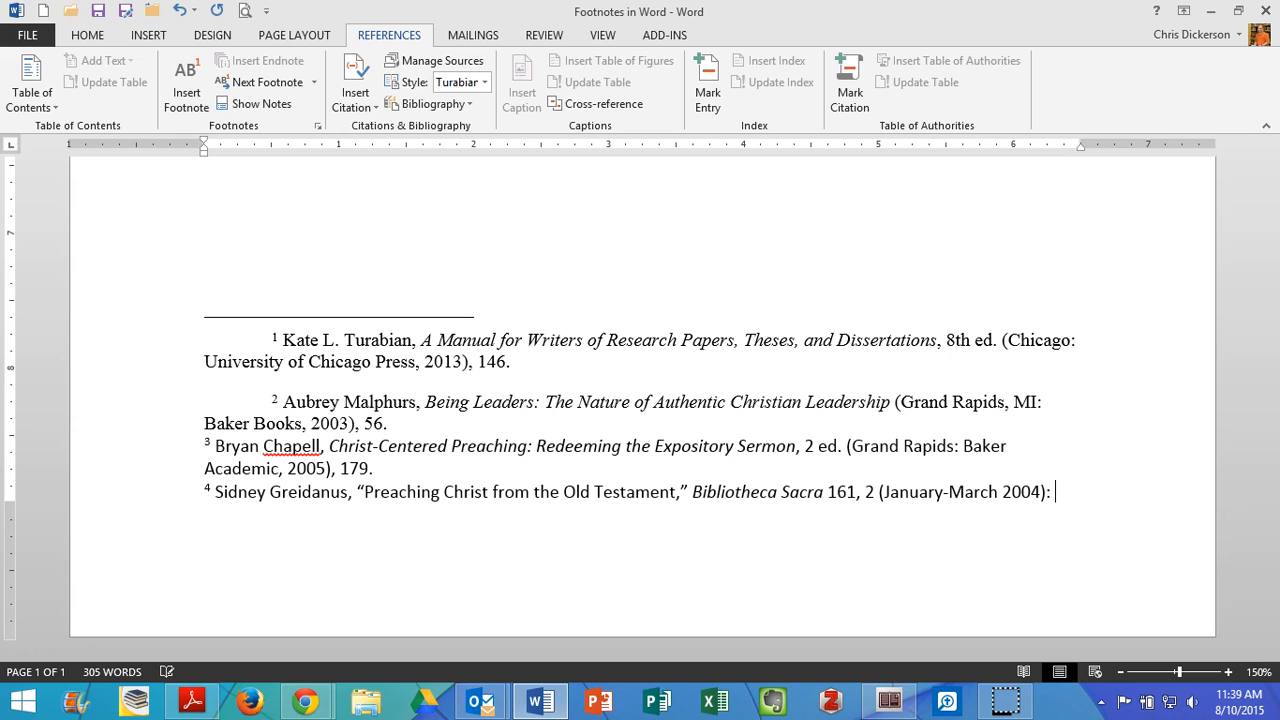
pyautogui.write(' 3-13.')
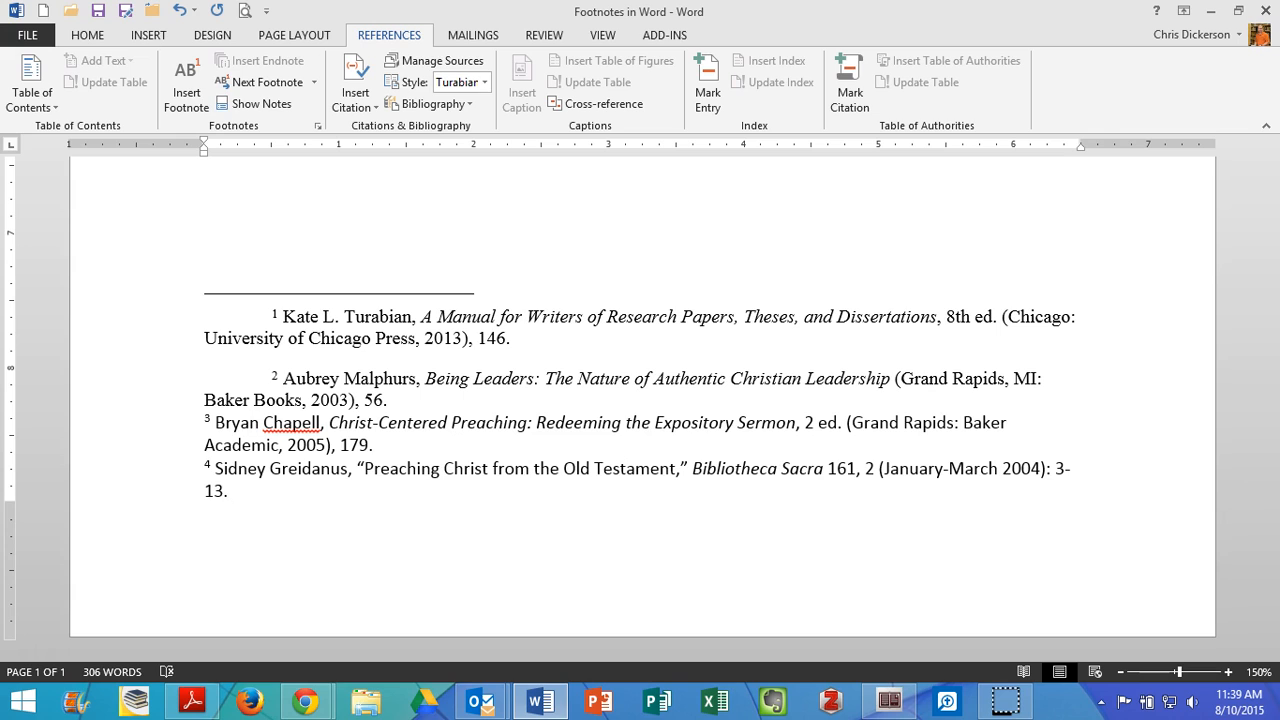
# Examine the first two footnotes' font, first-line indent and spacing as the formatting model for the third and fourth footnotes.
pyautogui.click(176, 328)
pyautogui.moveTo(176, 330); pyautogui.dragTo(168, 338)
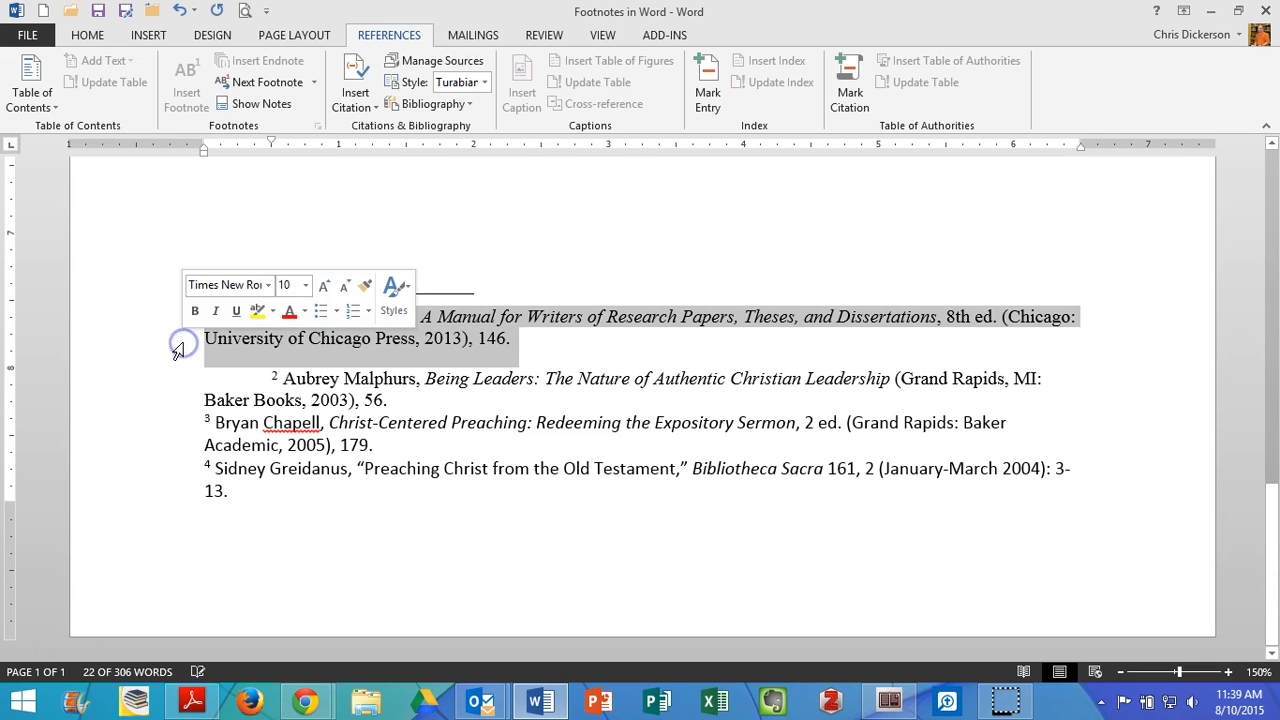
pyautogui.click(395, 402)
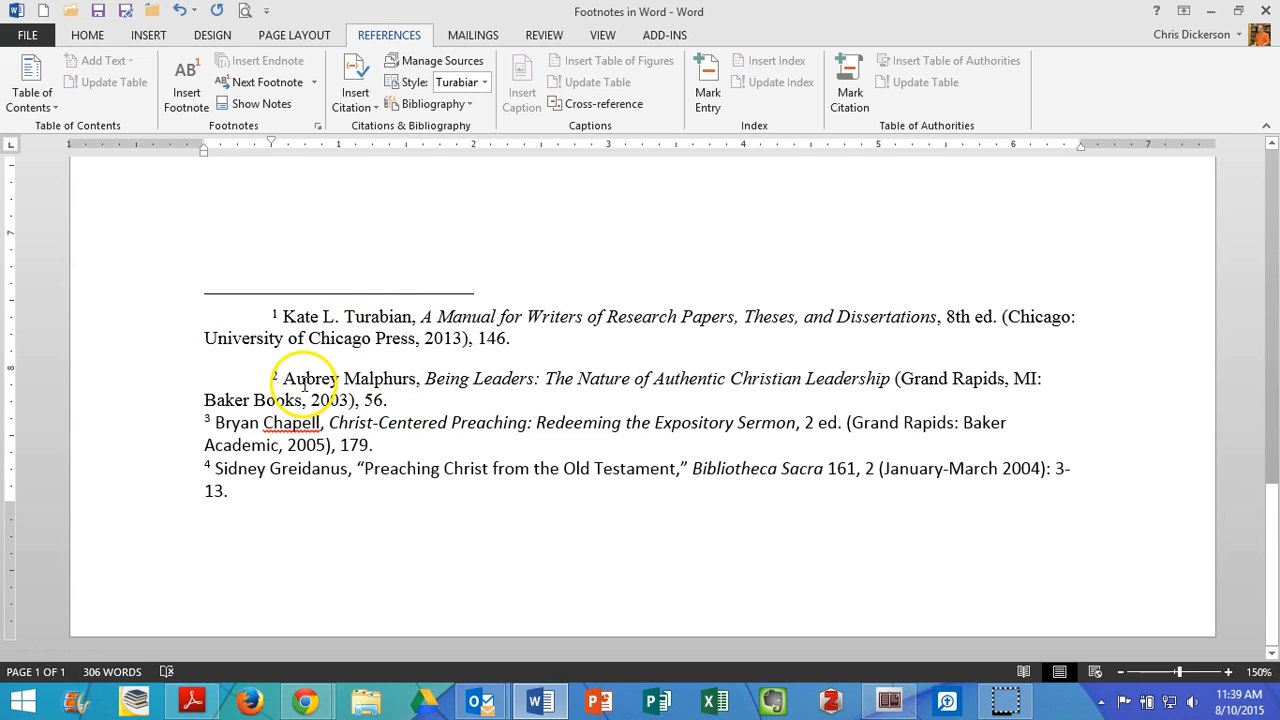
pyautogui.moveTo(303, 385); pyautogui.dragTo(414, 385)
pyautogui.click(282, 340)
pyautogui.click(326, 317)
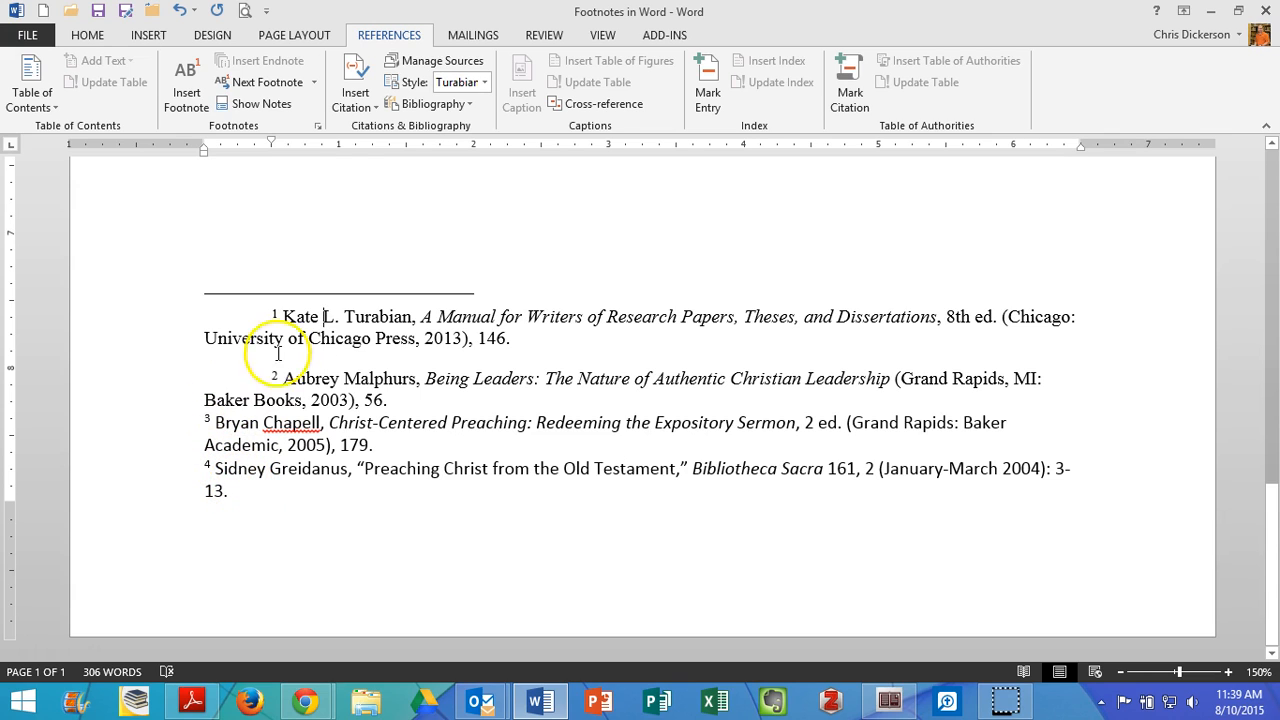
pyautogui.click(364, 393)
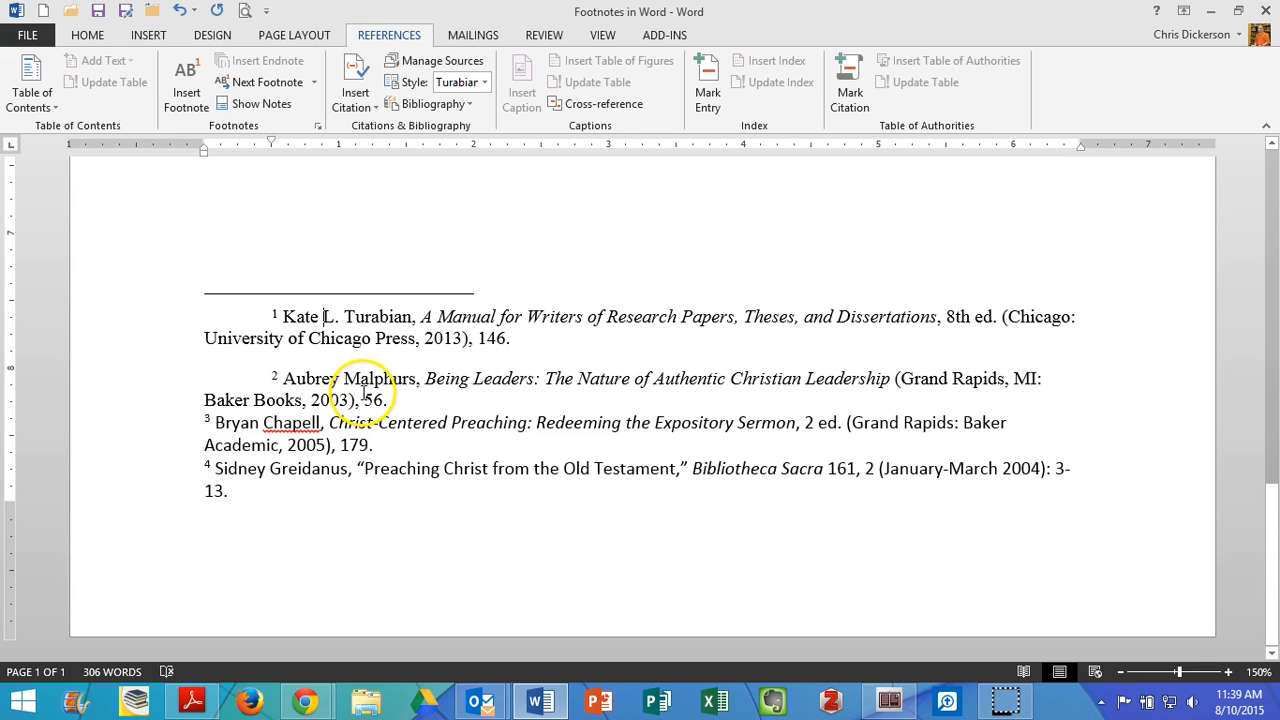
pyautogui.click(348, 338)
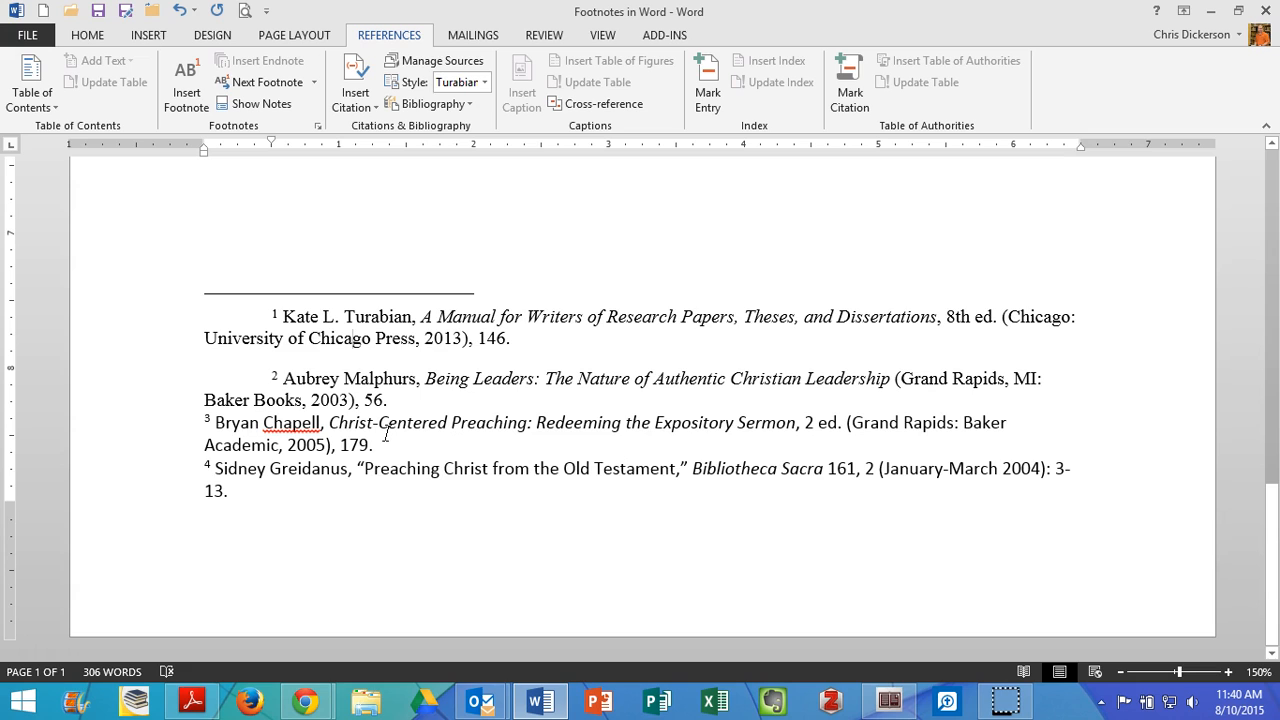
# Select all the footnotes and set their font to Times New Roman, size 10.
pyautogui.hotkey('ctrl', 'a')
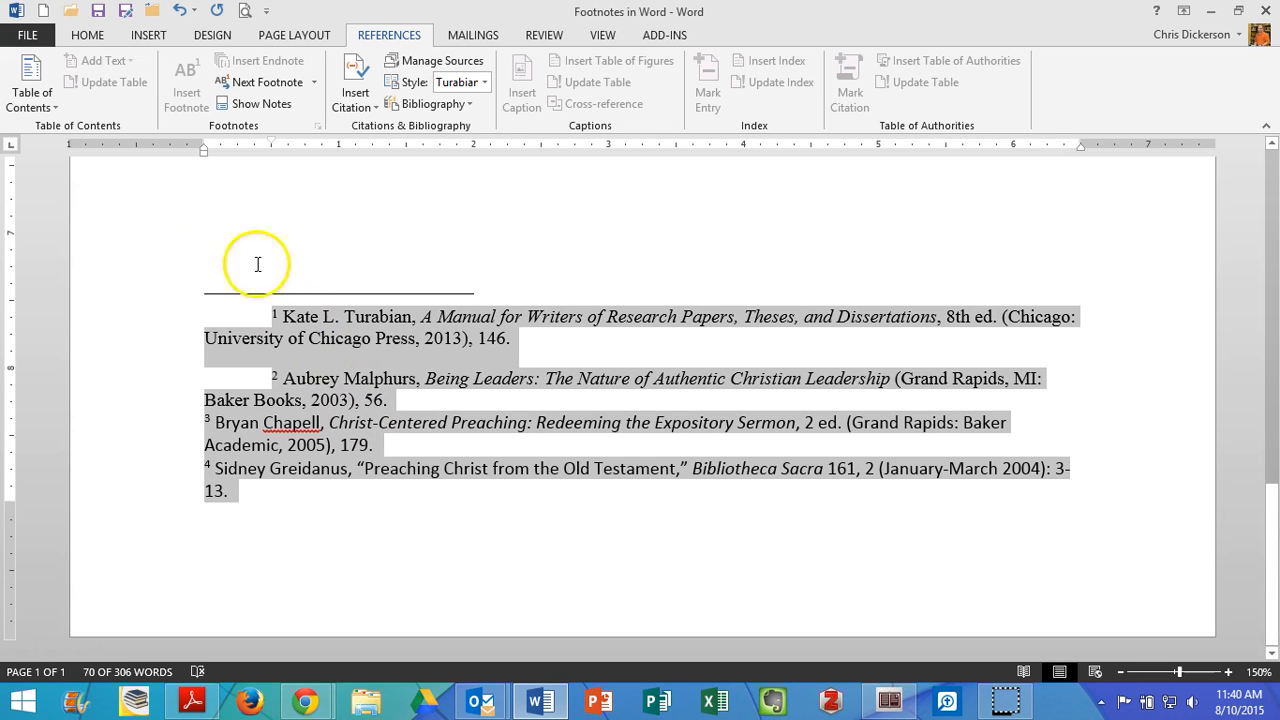
pyautogui.click(90, 36)
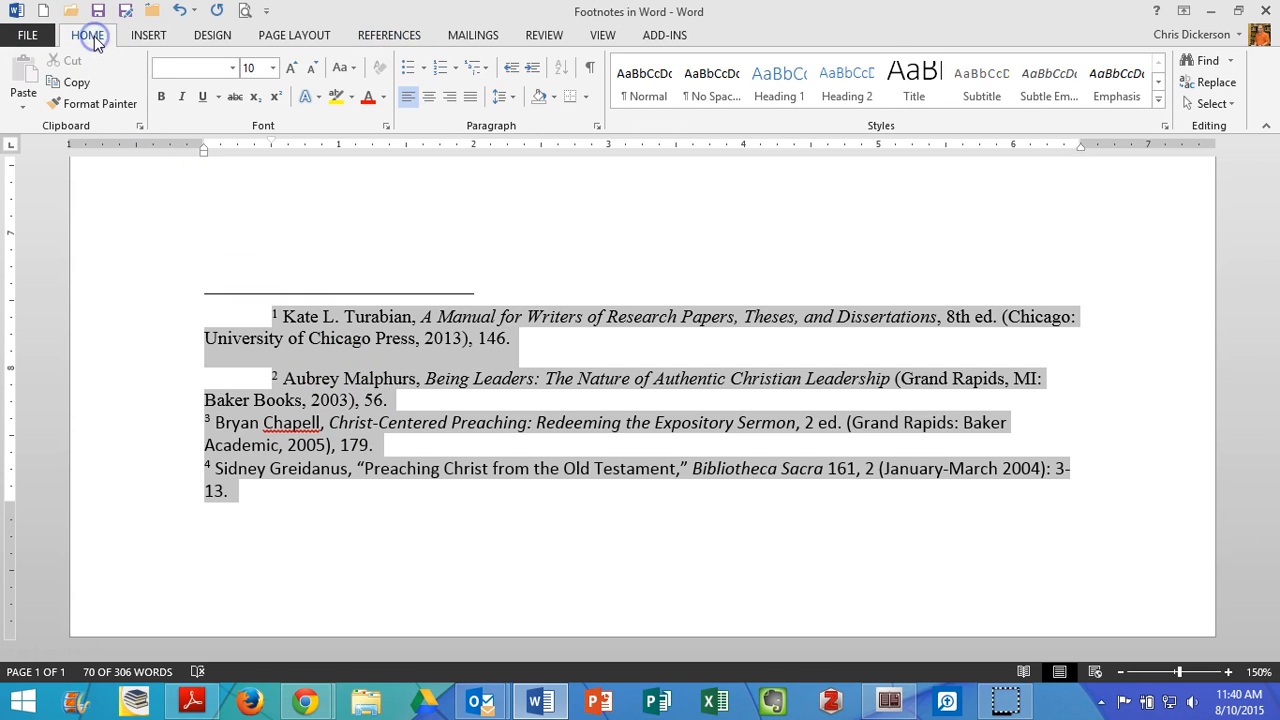
pyautogui.click(237, 69)
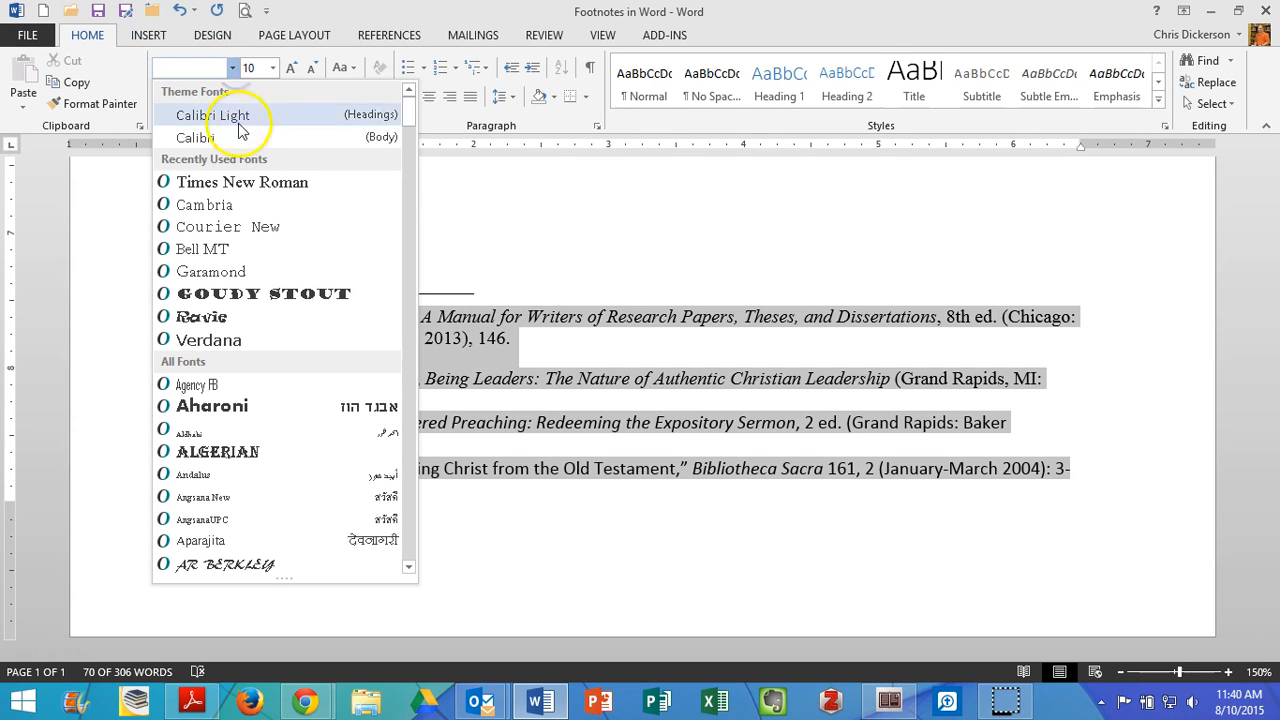
pyautogui.click(243, 182)
pyautogui.click(272, 68)
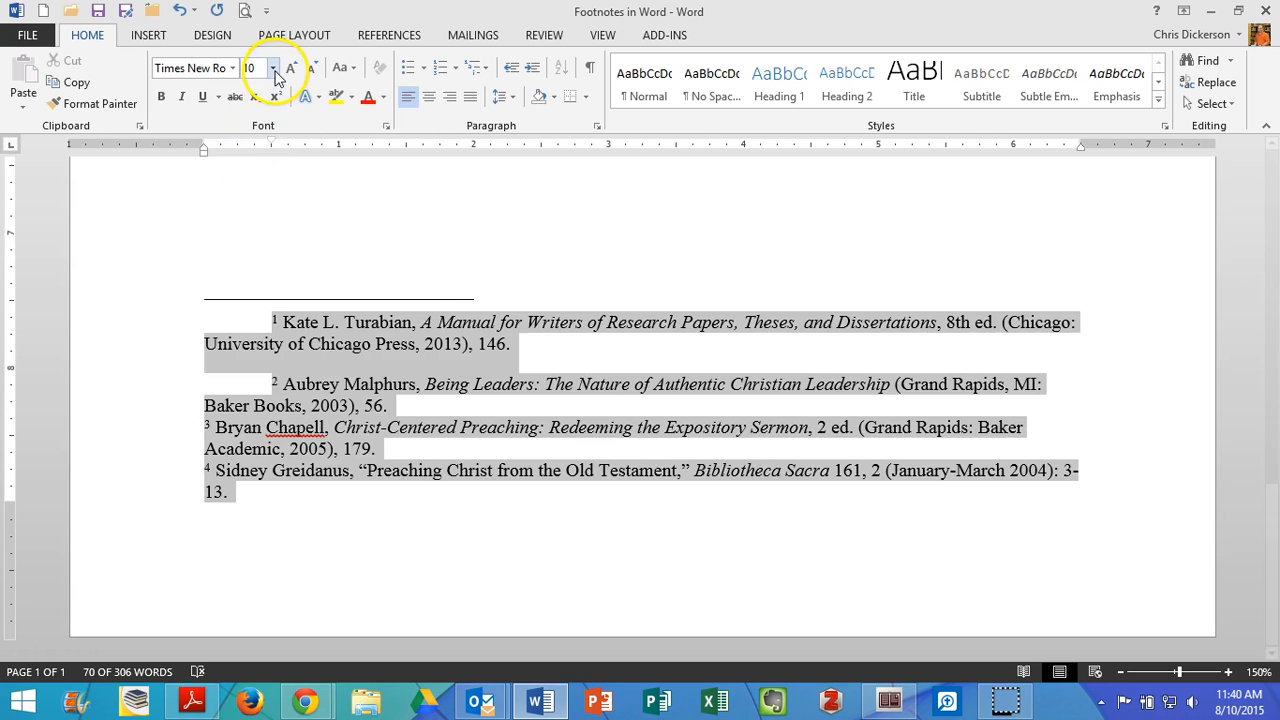
pyautogui.click(257, 128)
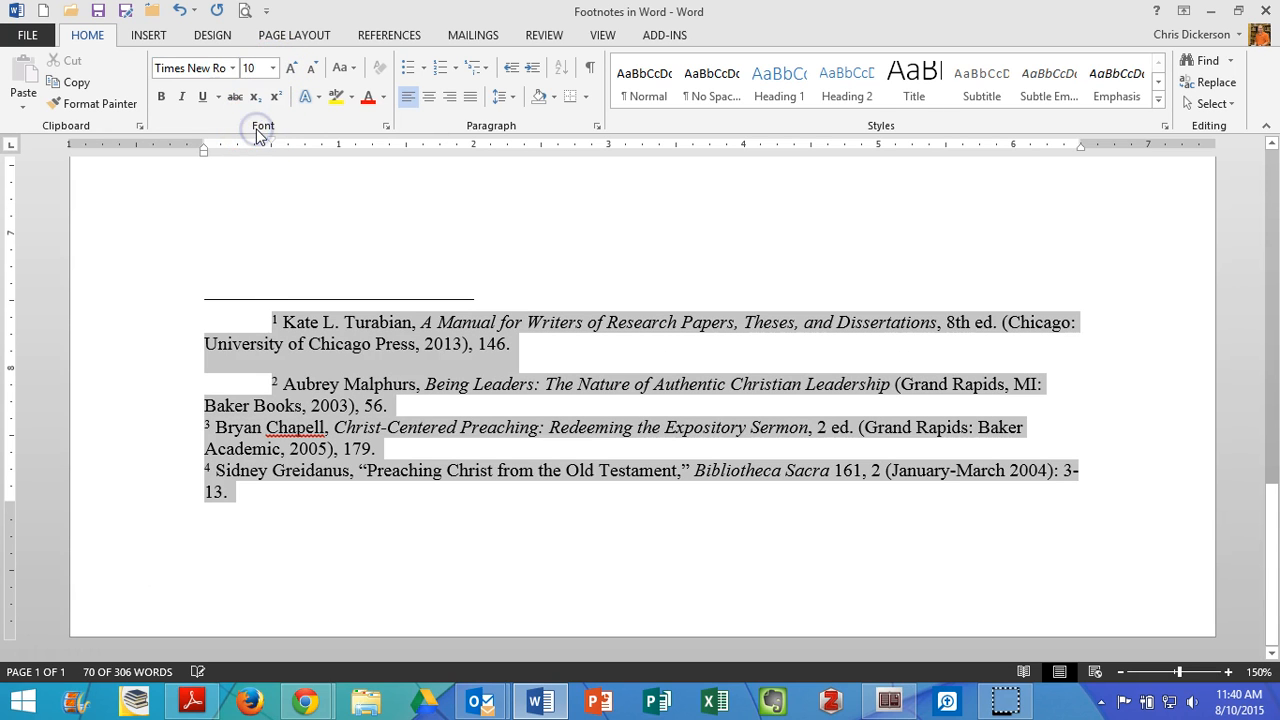
# Try to give all the footnotes a 0.5" first-line indent and a spacing after of 10, and undo it.
pyautogui.click(502, 100)
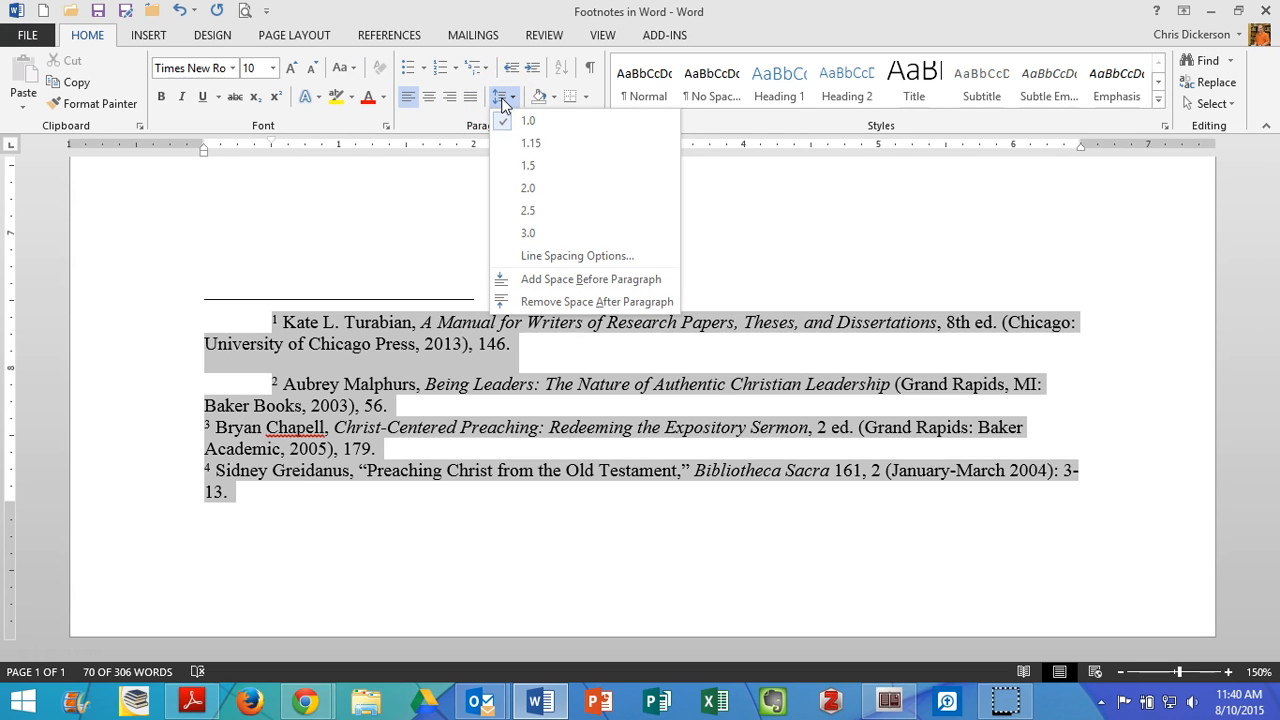
pyautogui.click(574, 258)
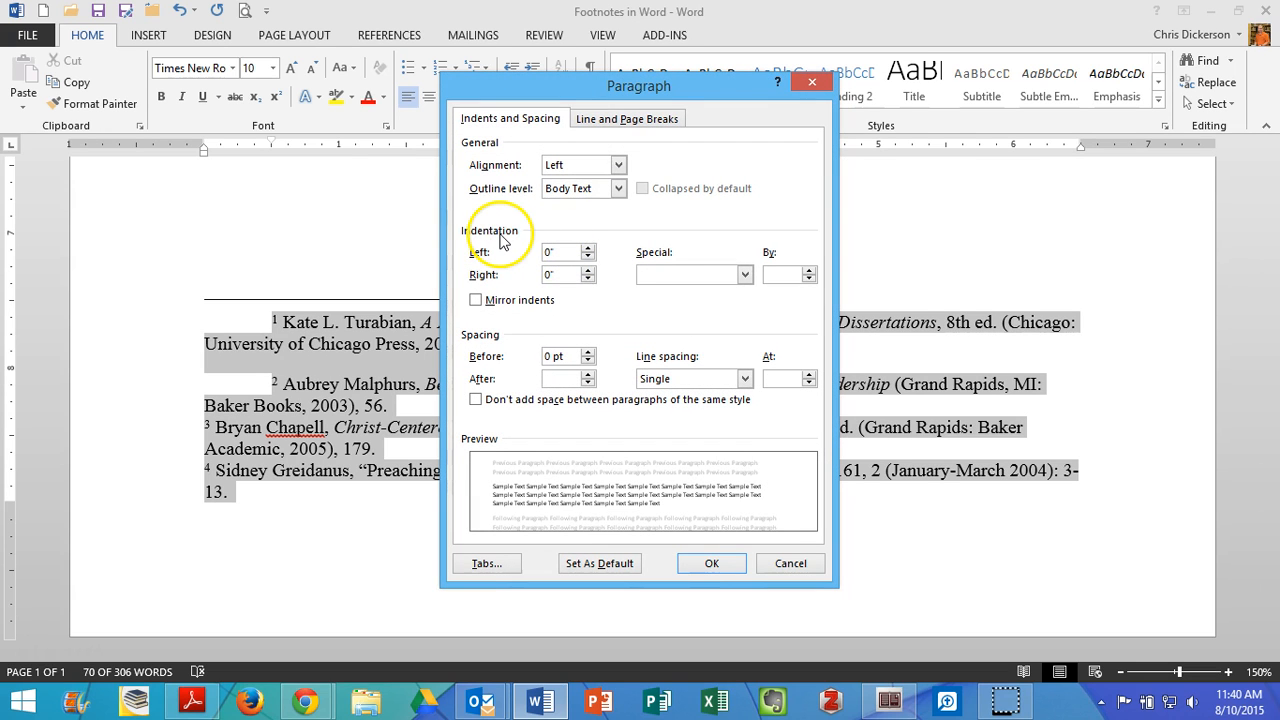
pyautogui.click(671, 273)
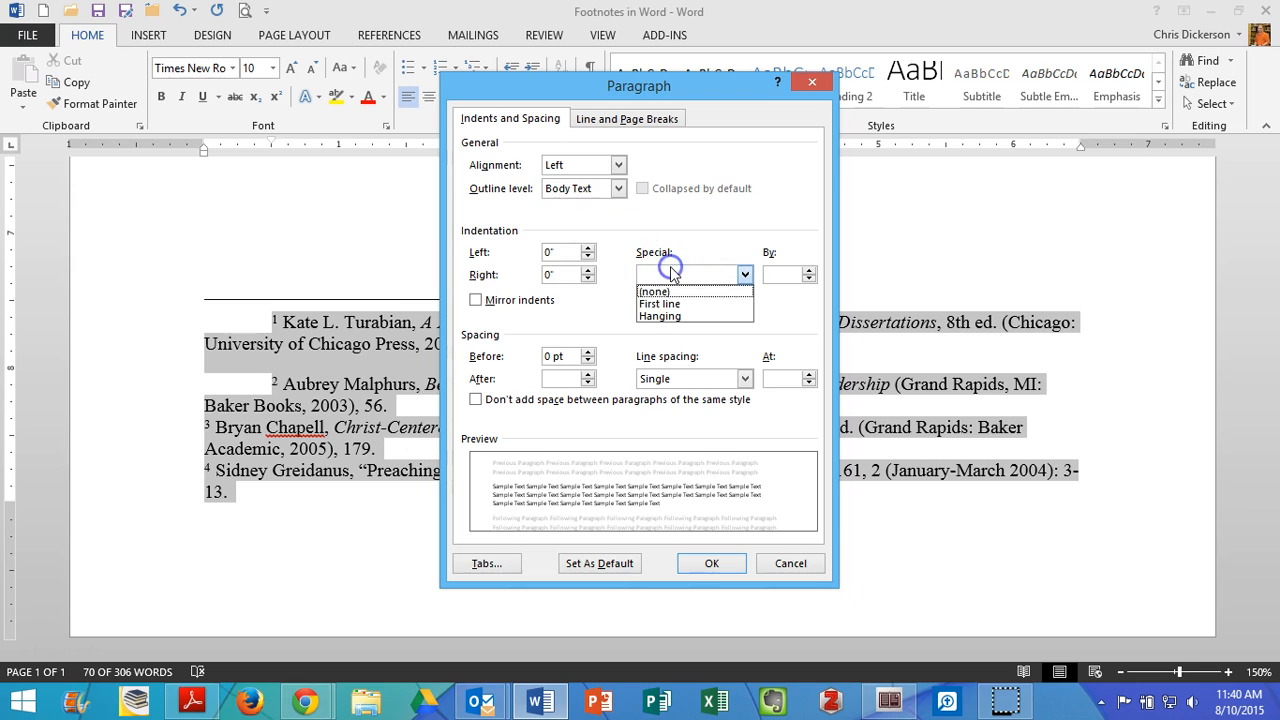
pyautogui.click(675, 305)
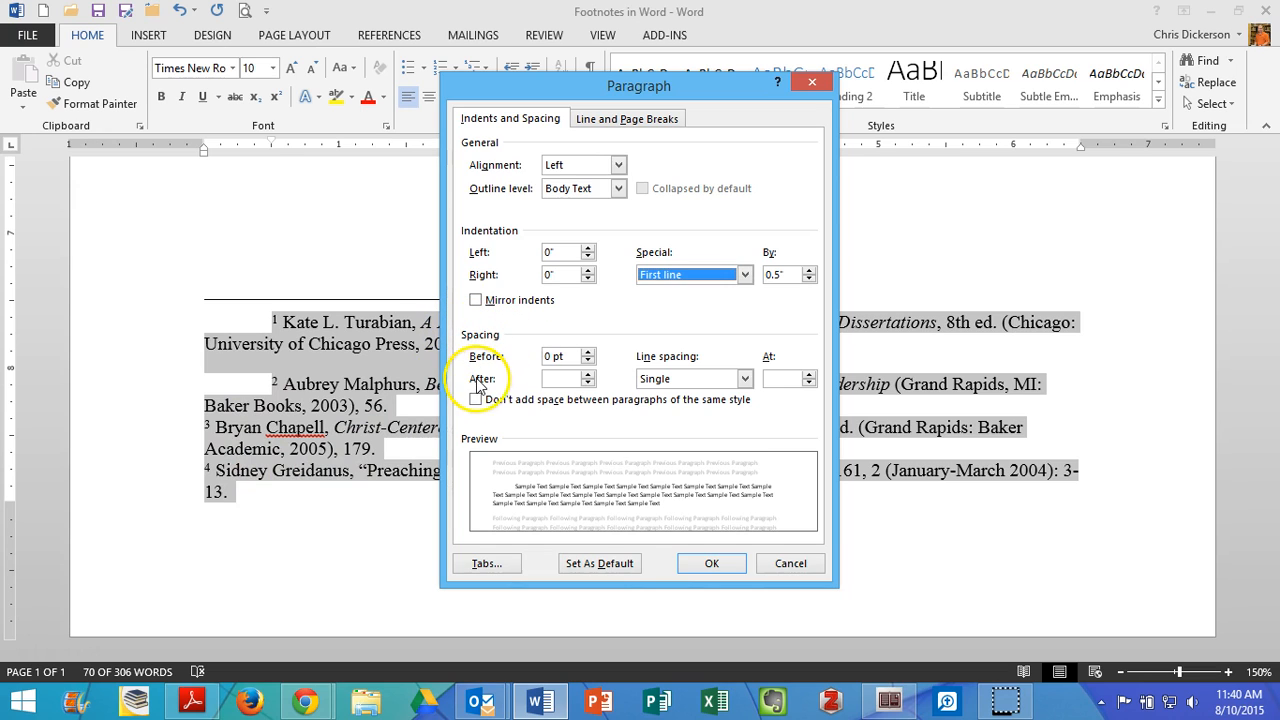
pyautogui.click(557, 383)
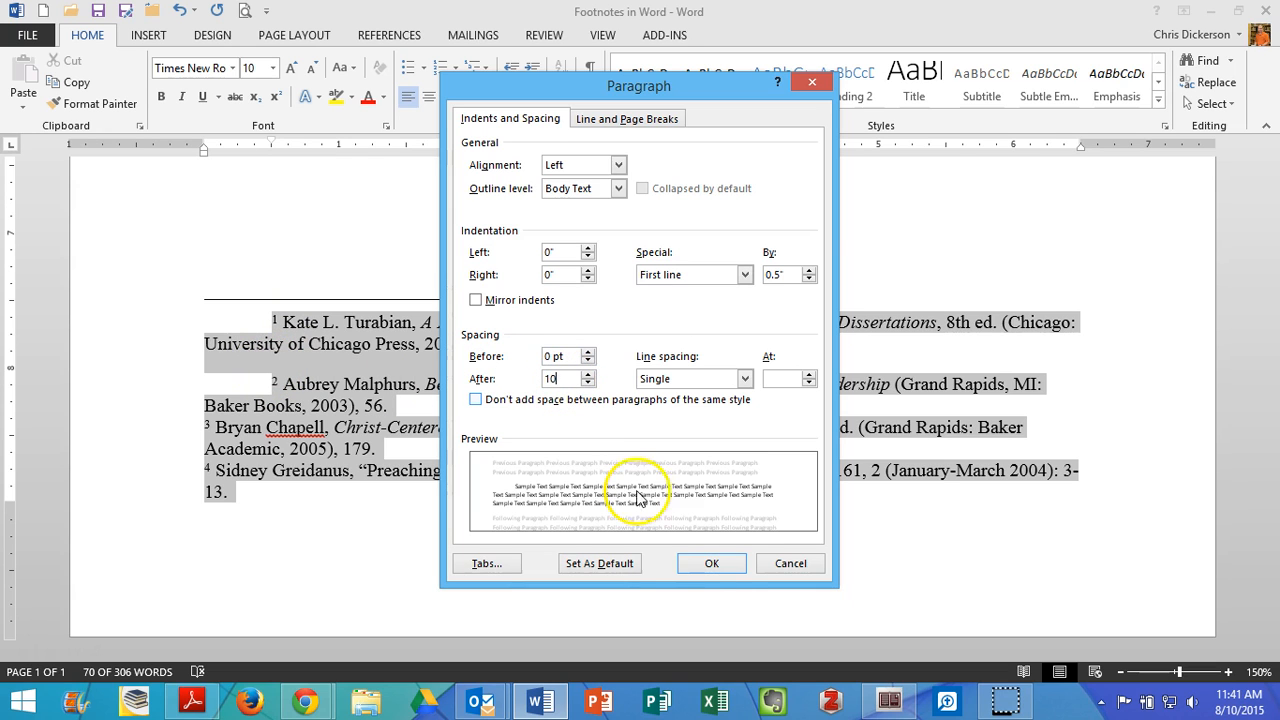
pyautogui.click(711, 564)
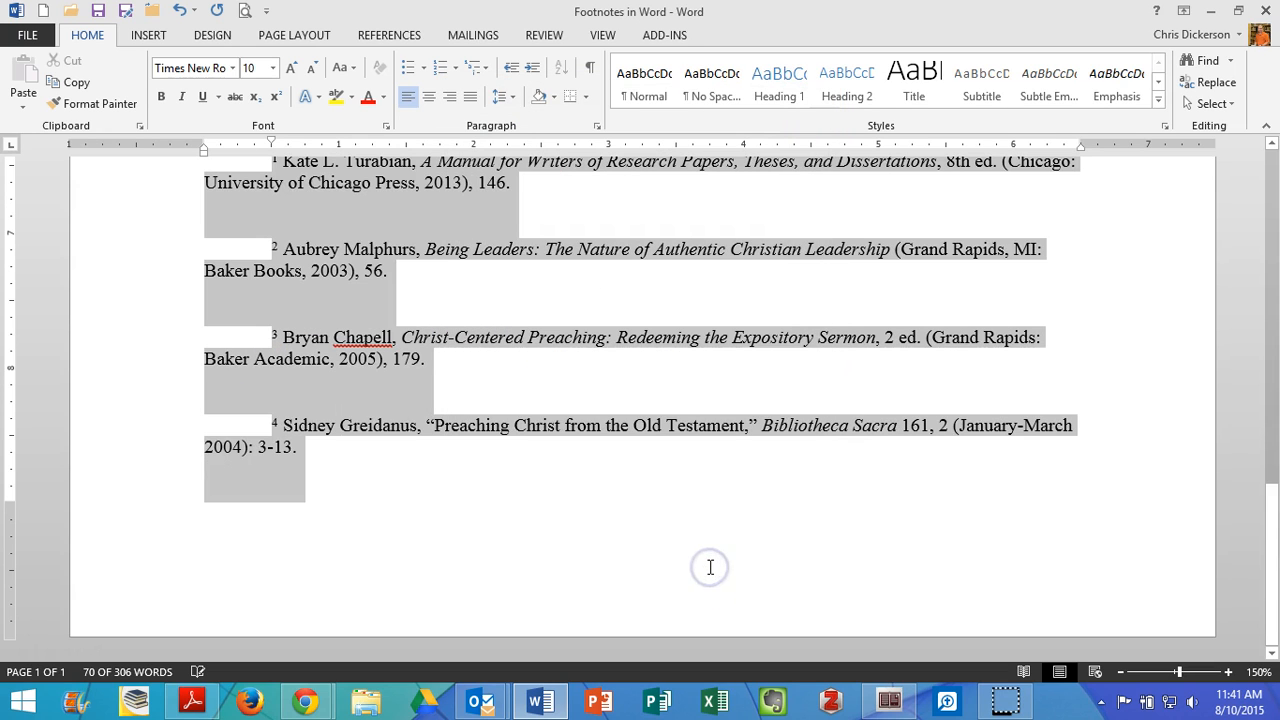
pyautogui.click(180, 10)
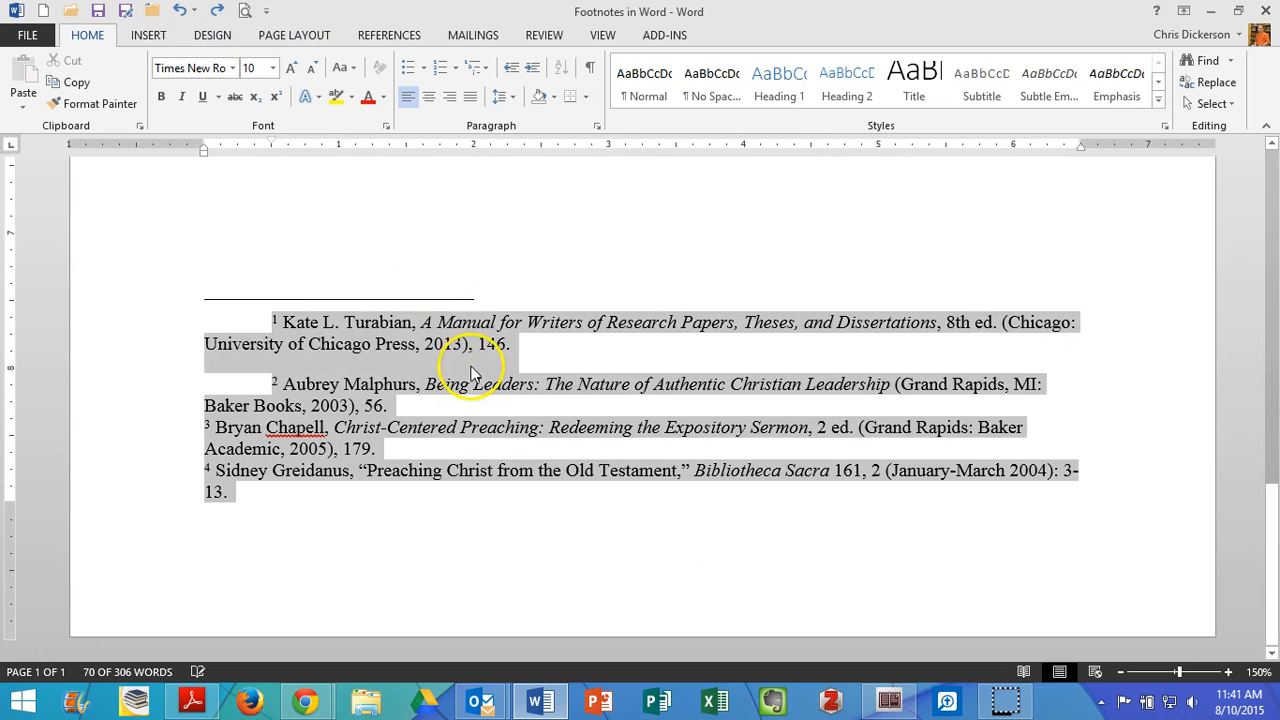
# Set all the selected footnotes to a first-line indent of 0.5" and a paragraph spacing of 10 pt after.
pyautogui.click(494, 90)
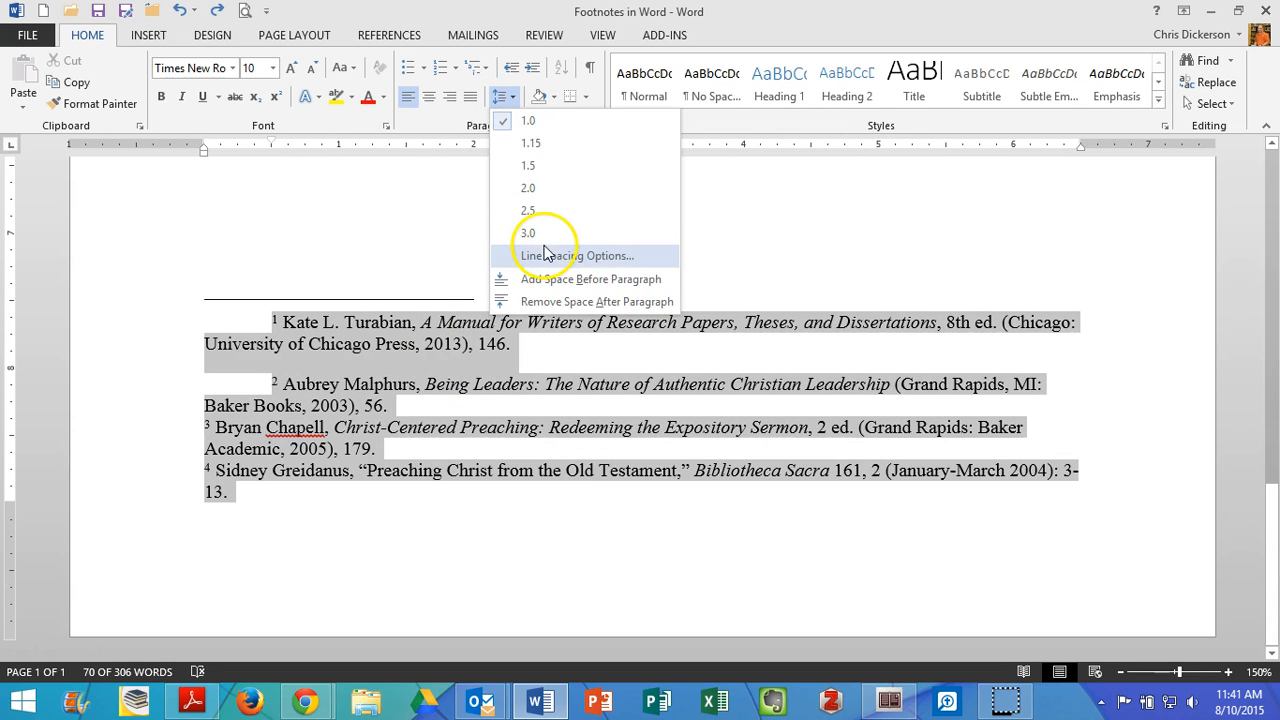
pyautogui.click(560, 251)
pyautogui.click(651, 273)
pyautogui.click(667, 316)
pyautogui.click(657, 274)
pyautogui.click(660, 303)
pyautogui.click(563, 379)
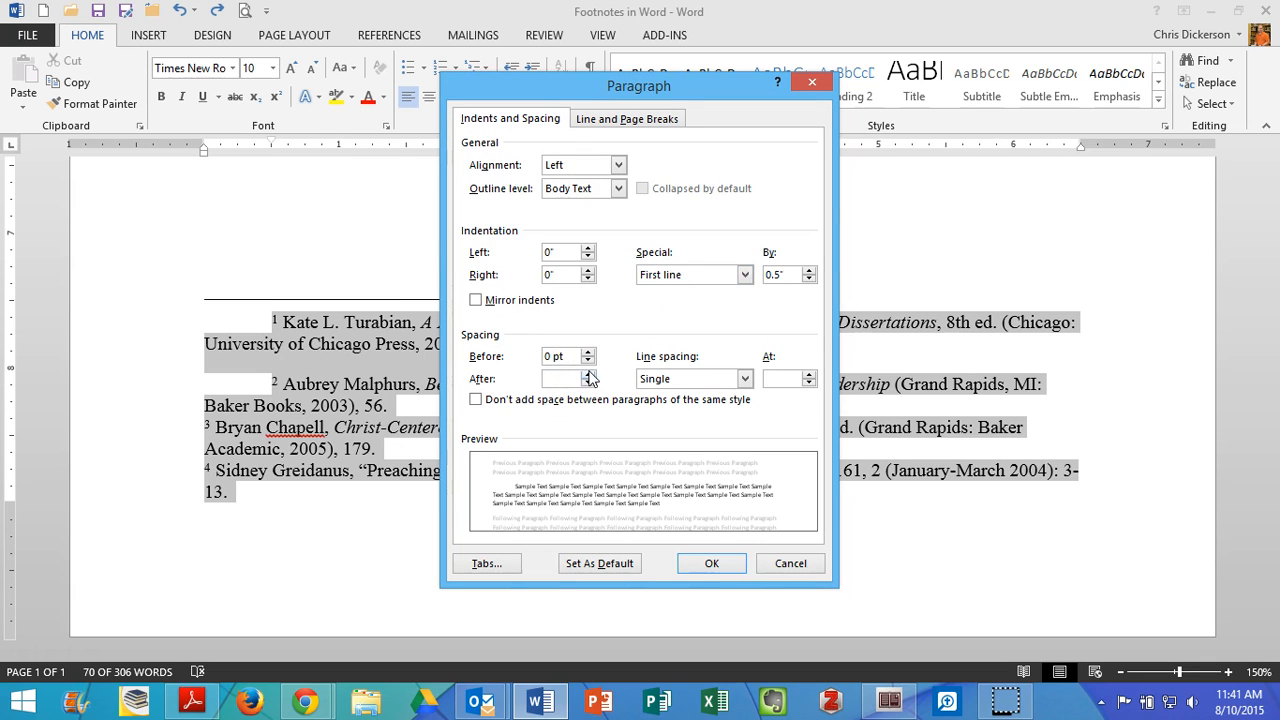
pyautogui.click(588, 381)
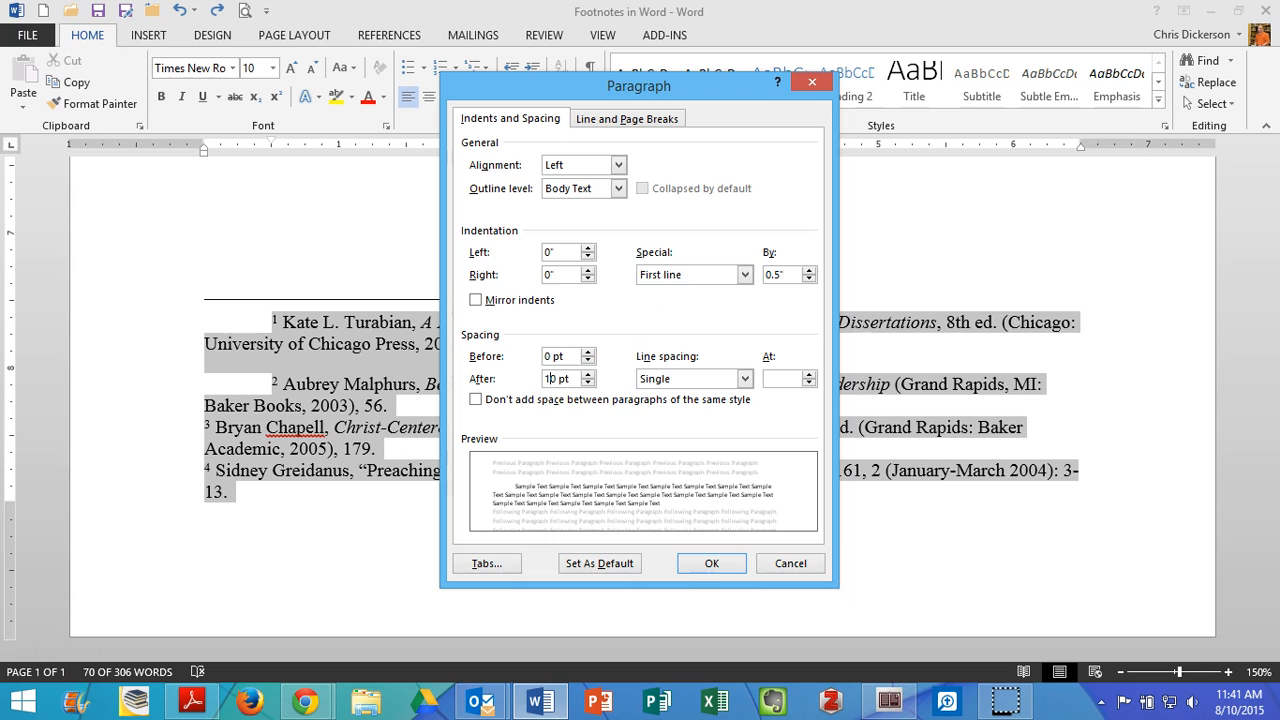
pyautogui.click(561, 379)
pyautogui.click(716, 566)
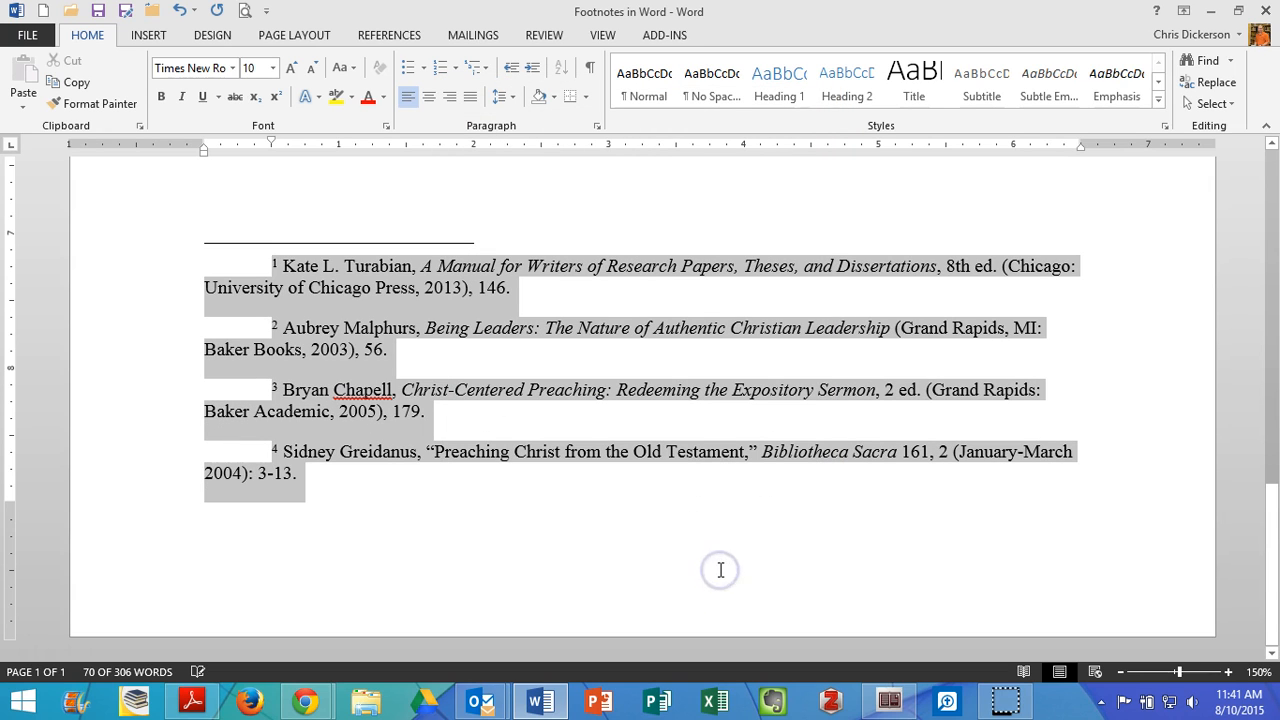
pyautogui.click(513, 495)
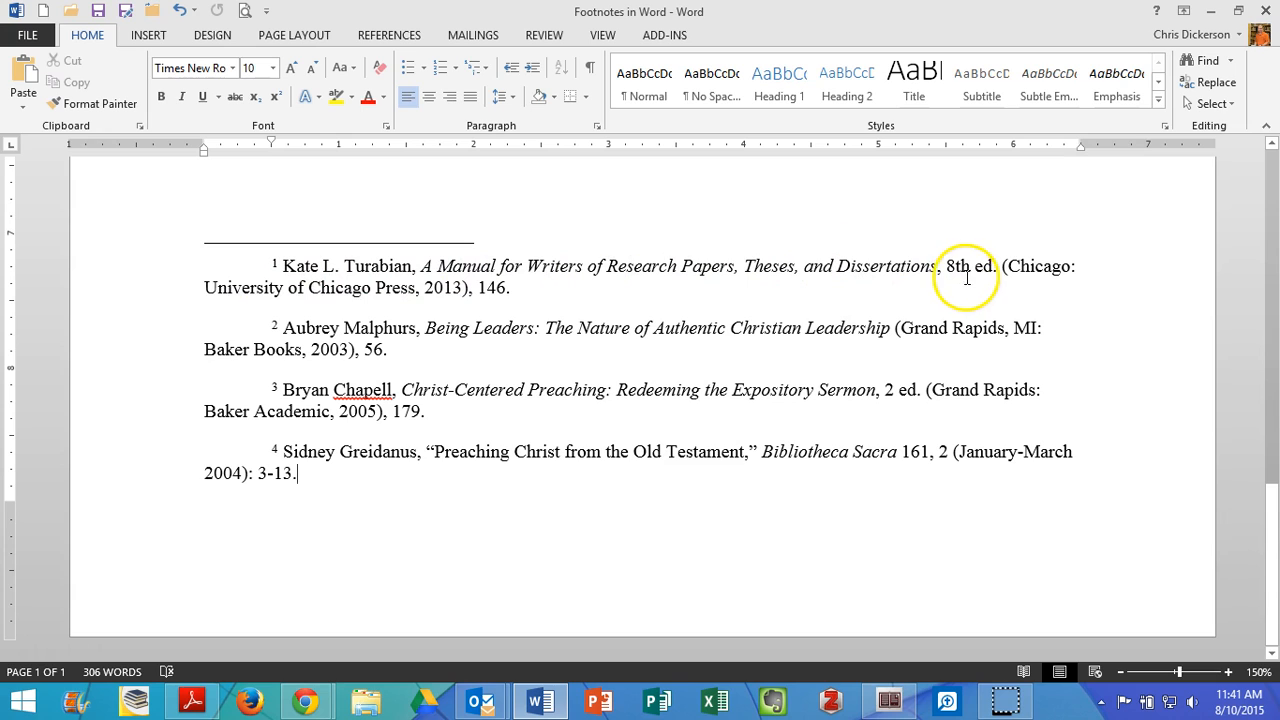
# Check the place, publisher, date and page number in the first footnote.
pyautogui.click(1020, 265)
pyautogui.moveTo(263, 289); pyautogui.dragTo(405, 292)
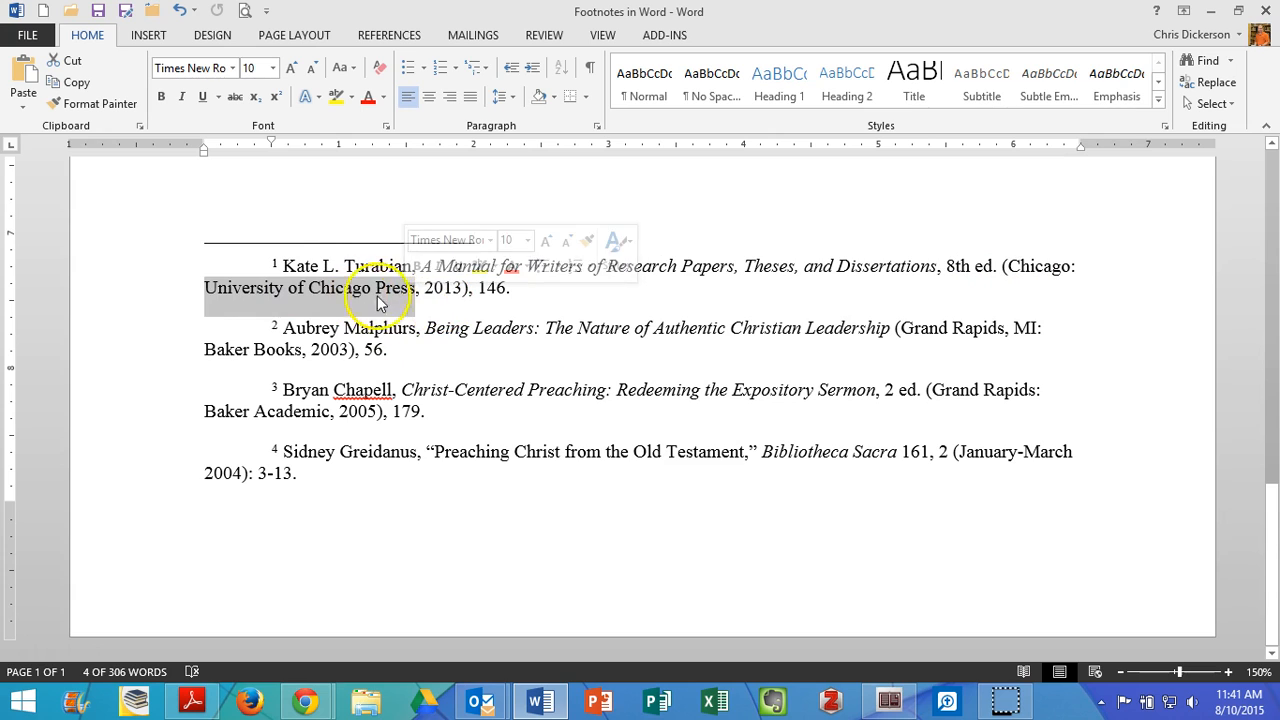
pyautogui.click(443, 291)
pyautogui.click(491, 290)
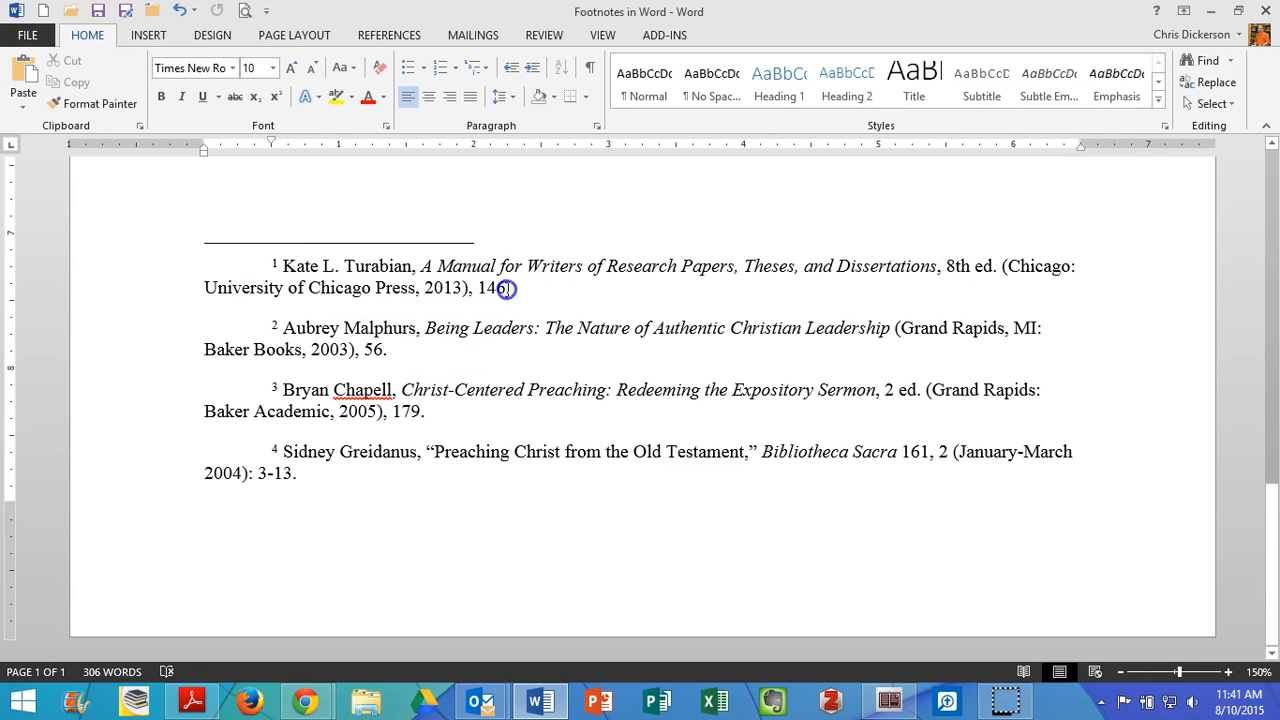
# Review the second footnote and delete the state abbreviation ", MI" after "Grand Rapids".
pyautogui.click(407, 327)
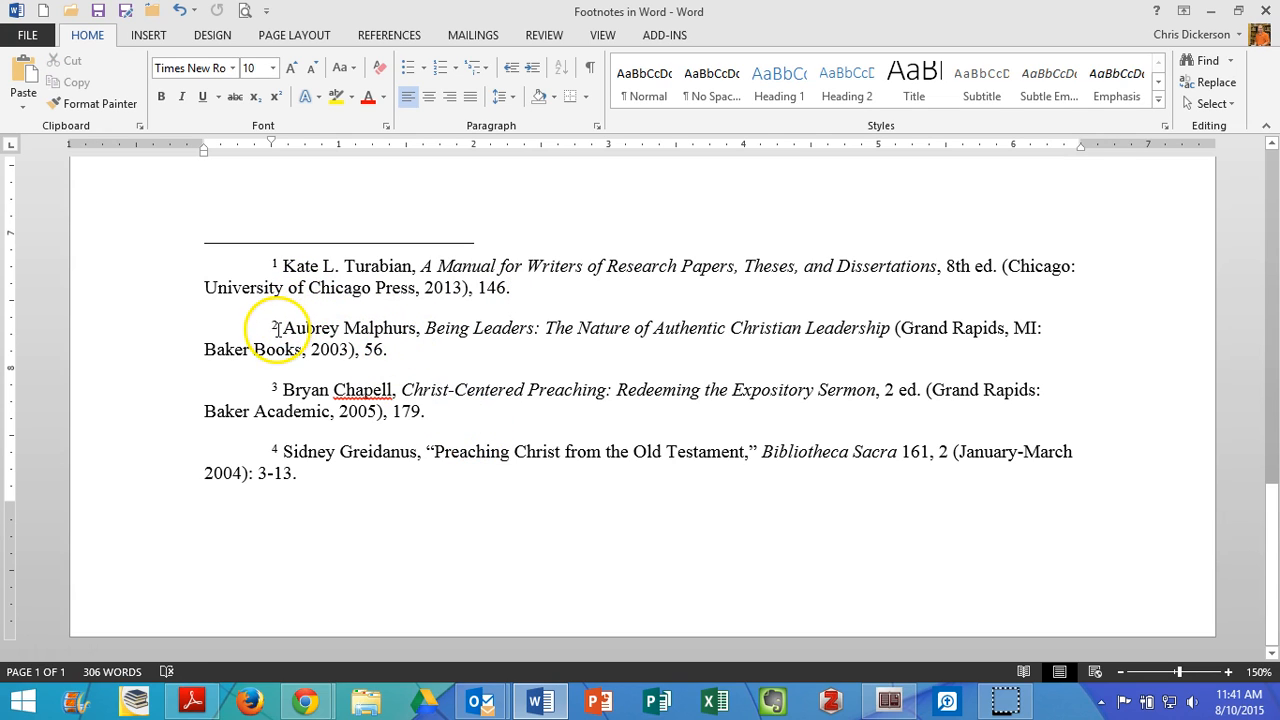
pyautogui.moveTo(424, 332); pyautogui.dragTo(885, 330)
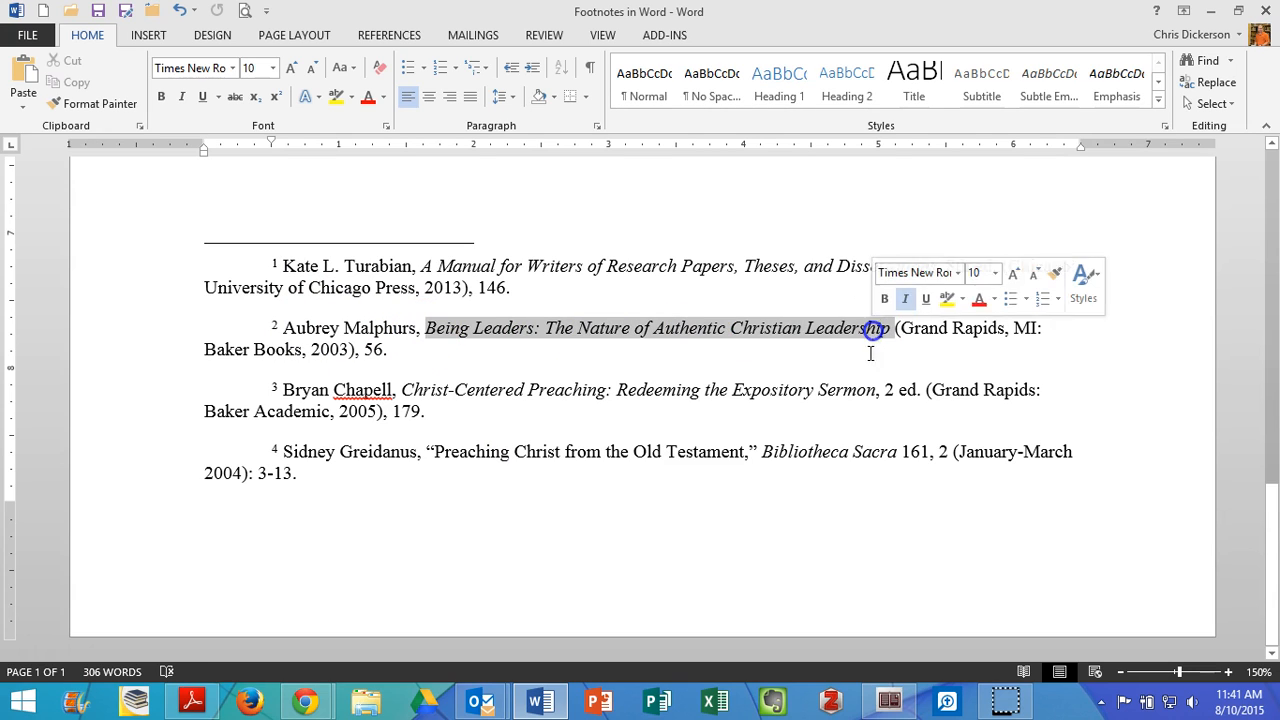
pyautogui.click(1007, 330)
pyautogui.write(',')
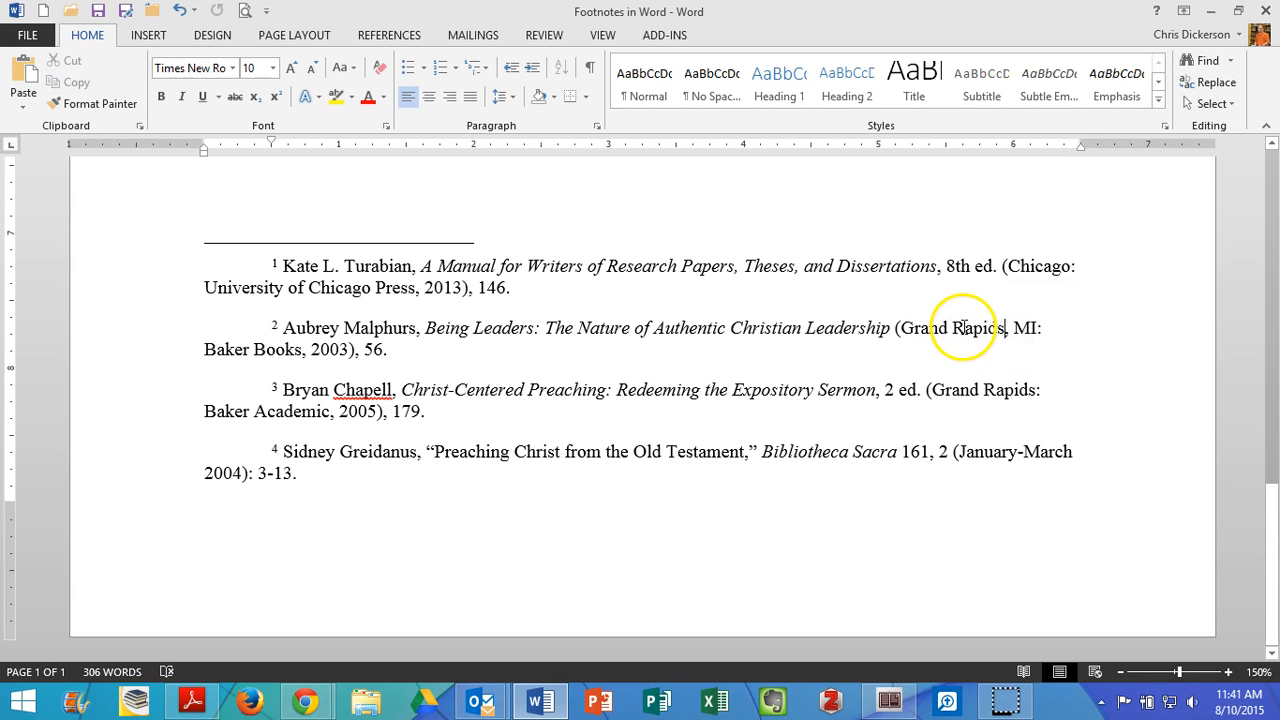
pyautogui.moveTo(1008, 328); pyautogui.dragTo(1034, 328)
pyautogui.press('Delete')
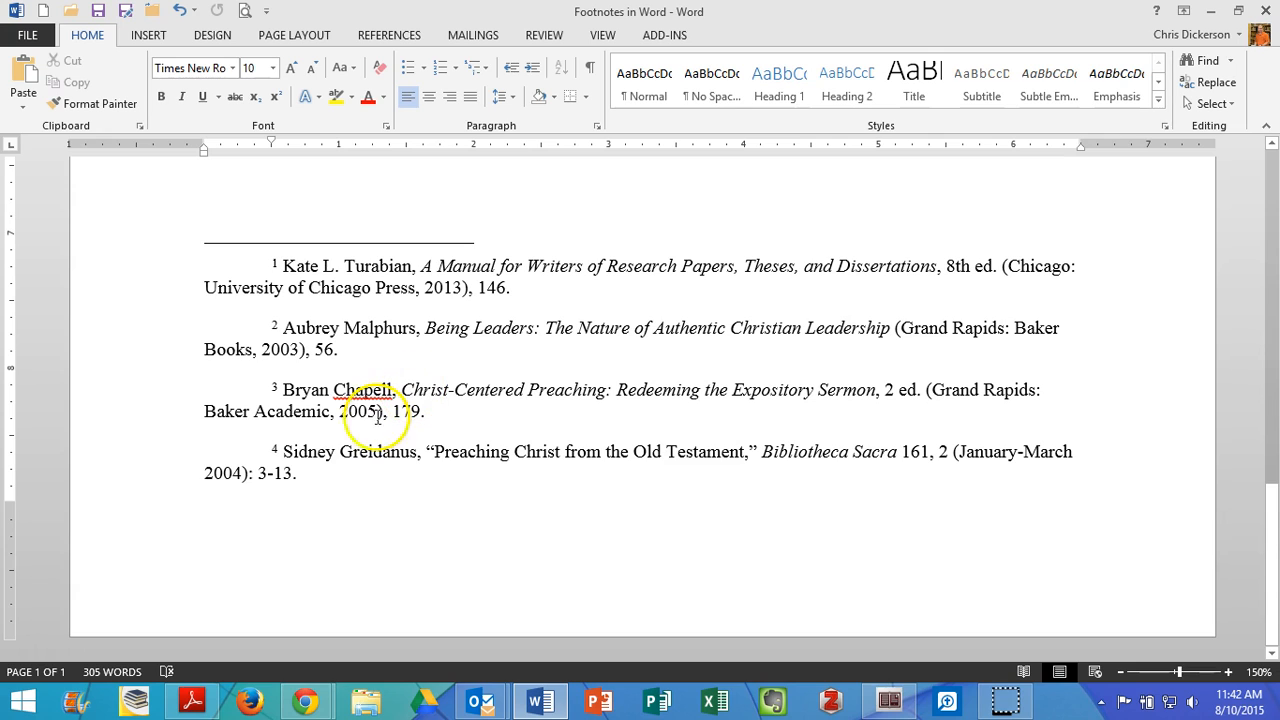
# Select all the footnotes and check that their font and size are consistent.
pyautogui.click(332, 474)
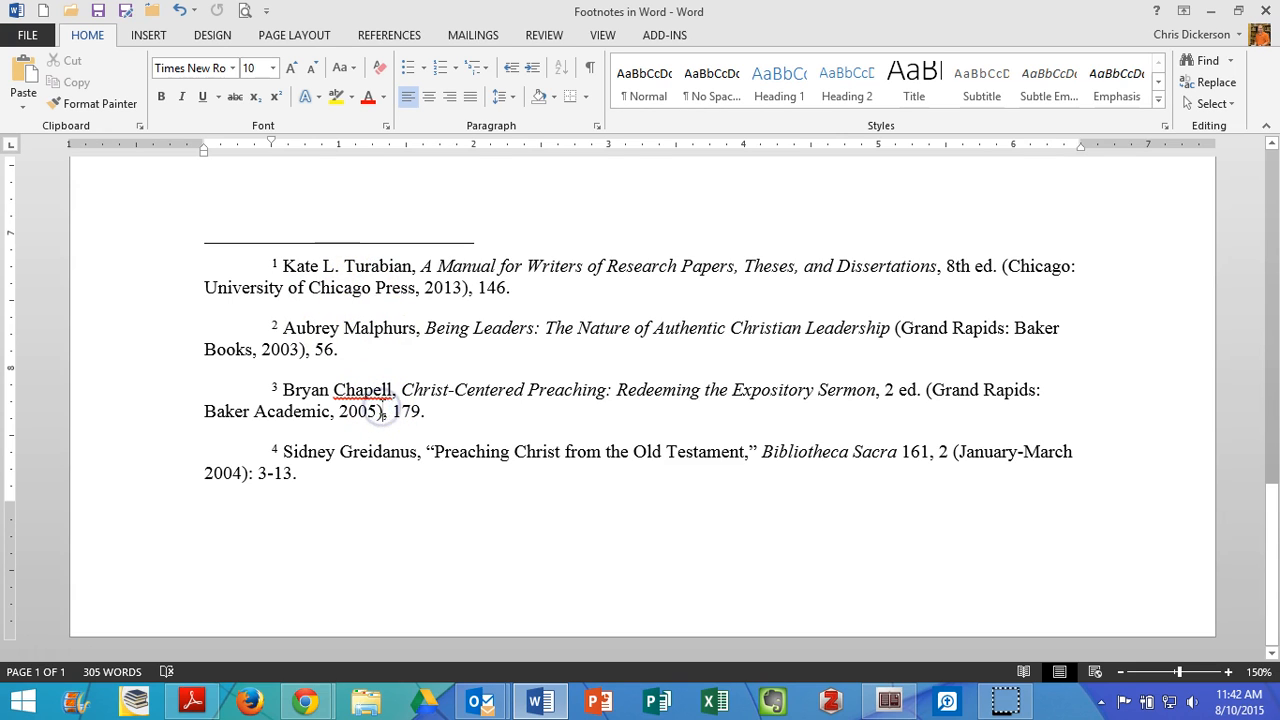
pyautogui.hotkey('ctrl', 'a')
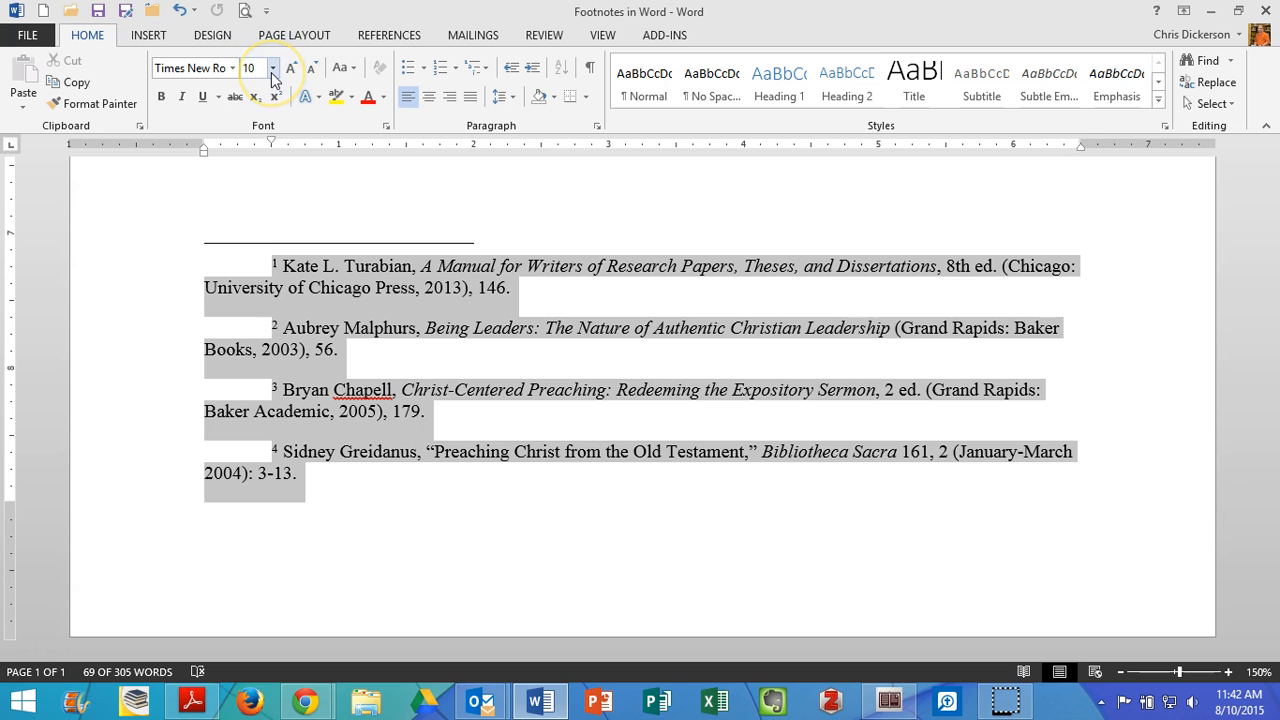
pyautogui.click(565, 364)
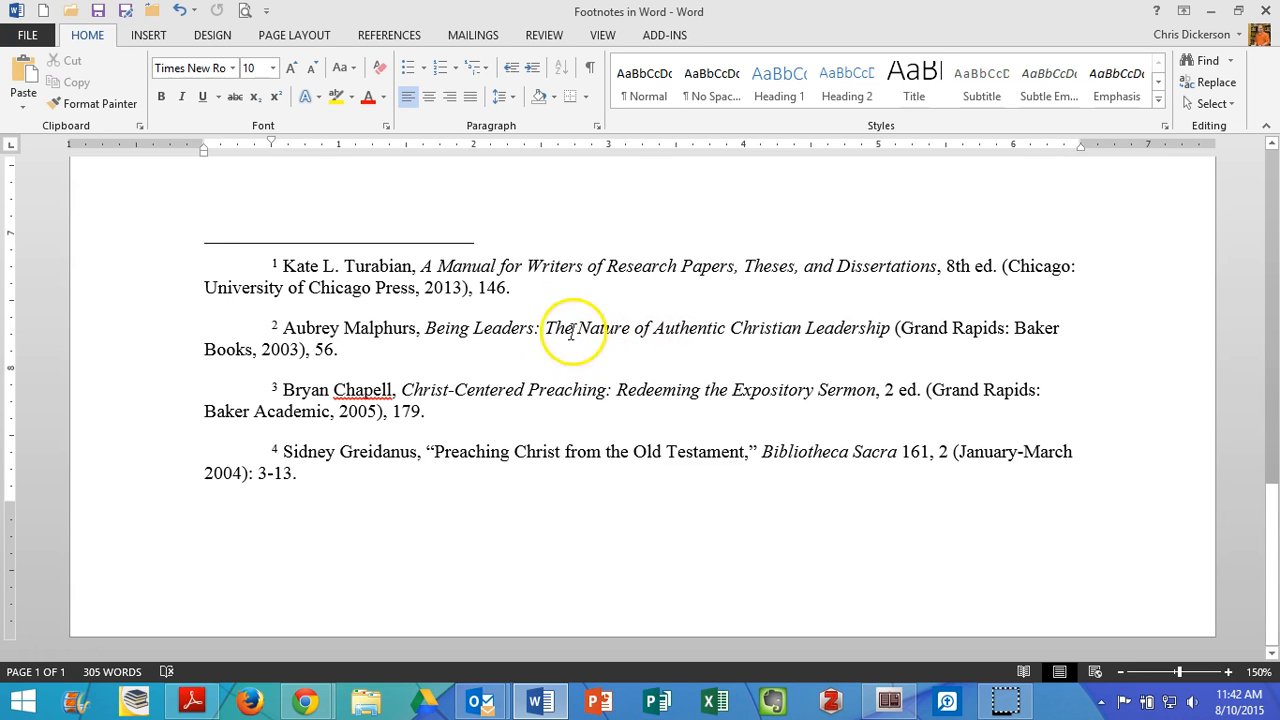
# Select the first footnote and look through the style gallery for the option to create a style from its formatting.
pyautogui.moveTo(150, 268); pyautogui.dragTo(160, 310)
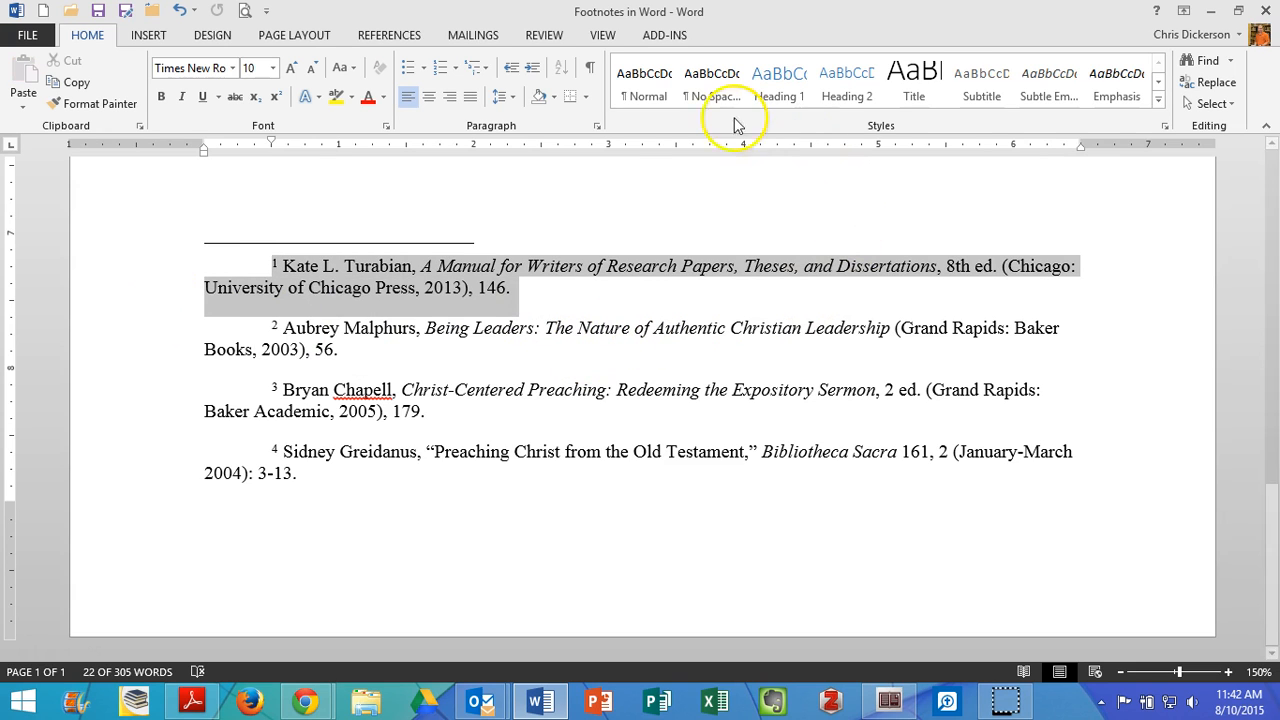
pyautogui.click(1158, 83)
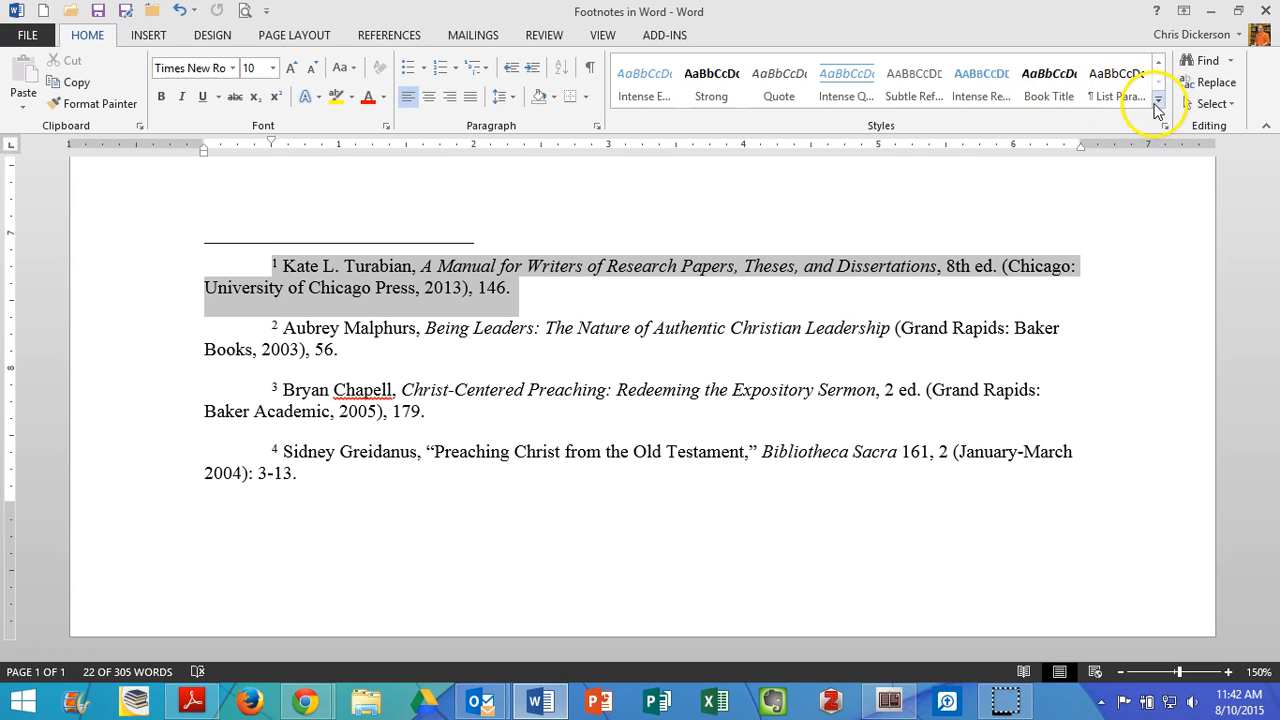
pyautogui.click(1157, 104)
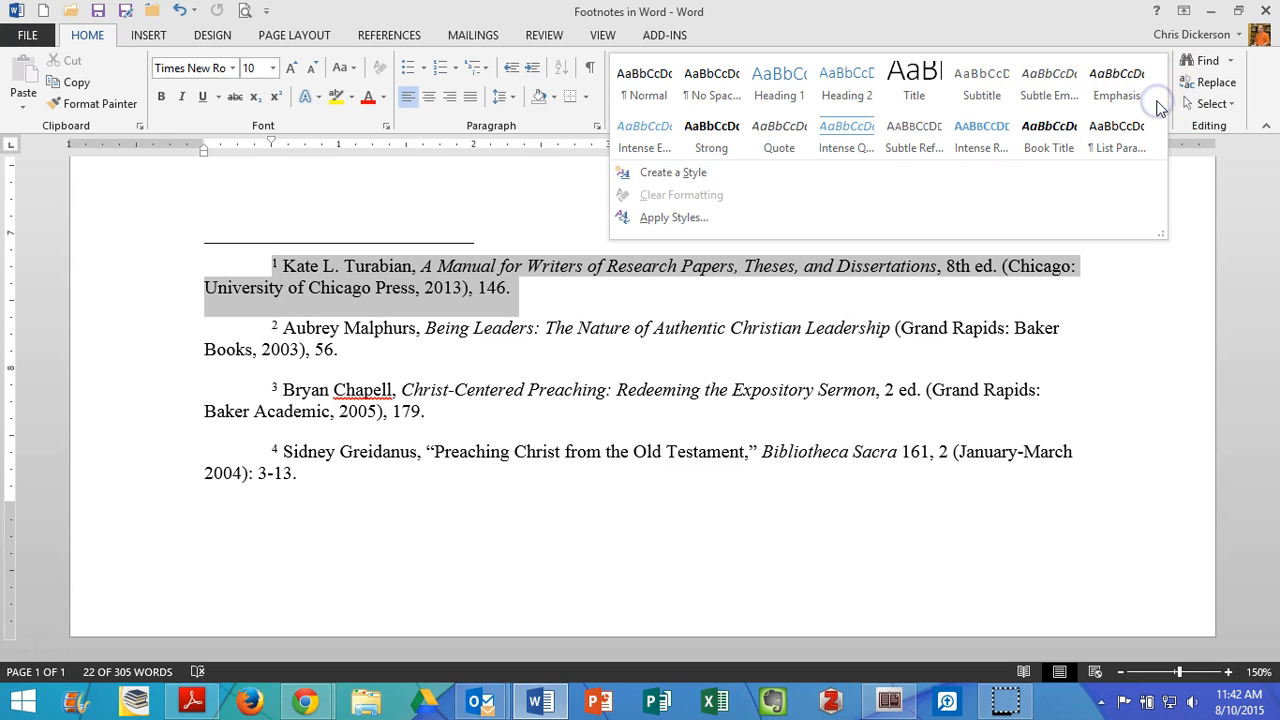
pyautogui.click(640, 325)
pyautogui.click(398, 287)
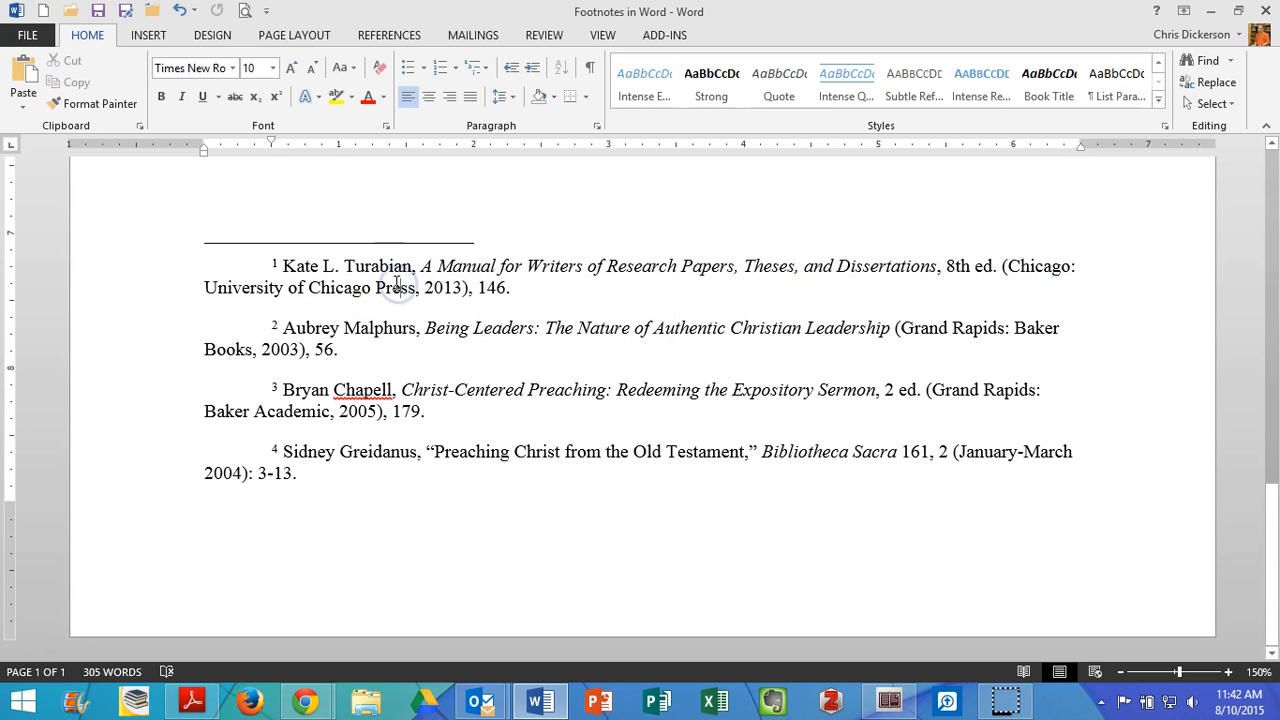
pyautogui.moveTo(194, 269); pyautogui.dragTo(561, 299)
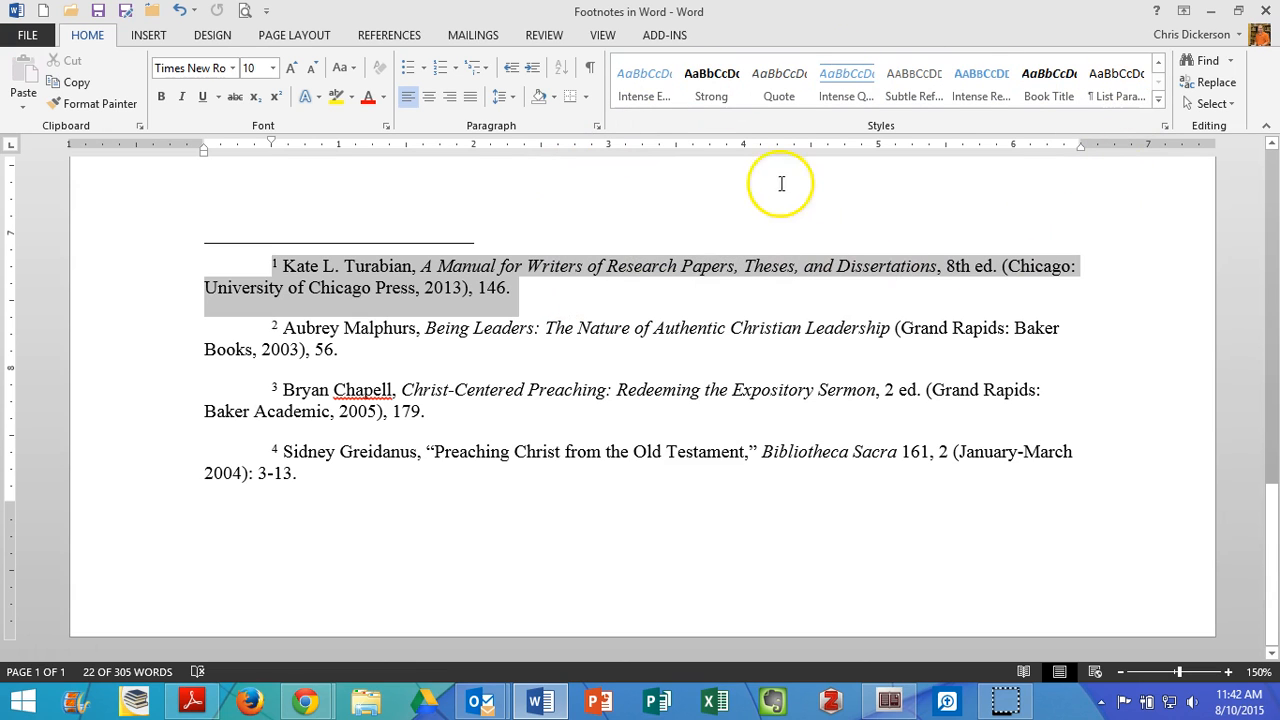
pyautogui.click(577, 313)
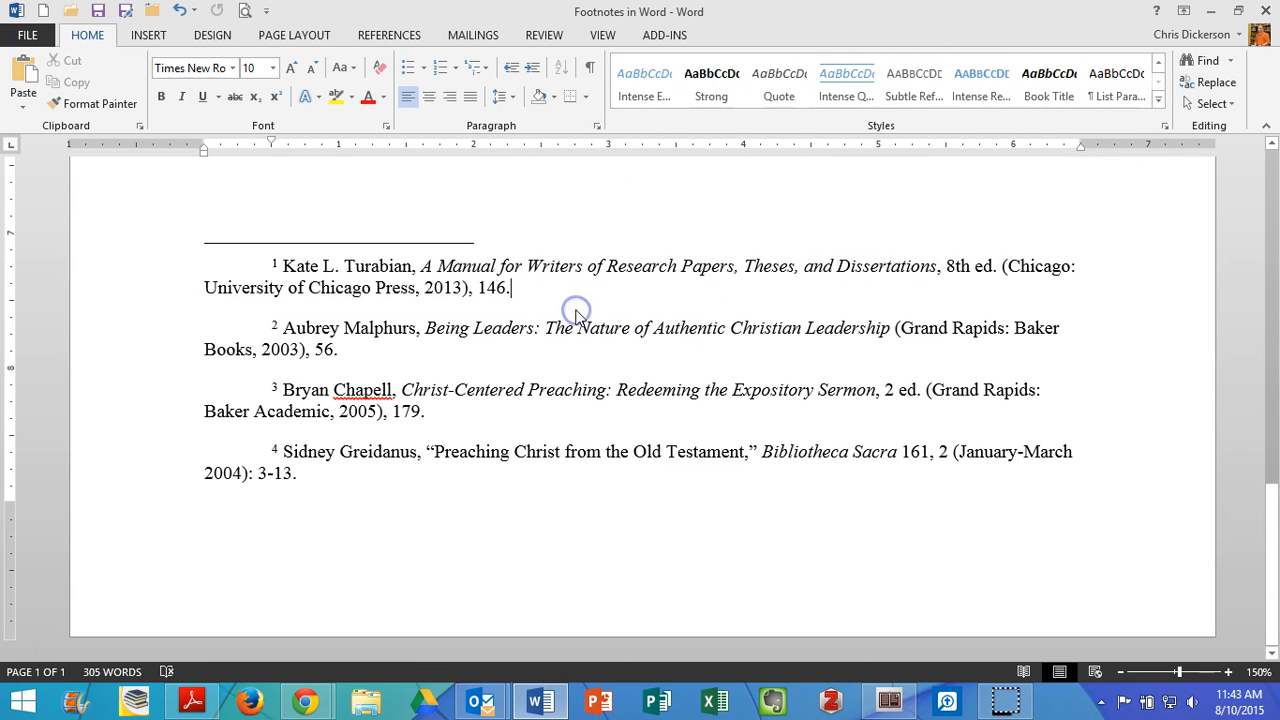
# Review the first reminder about titles of larger entities in the document body and italicize its word "italics".
pyautogui.scroll(5, 634, 354)
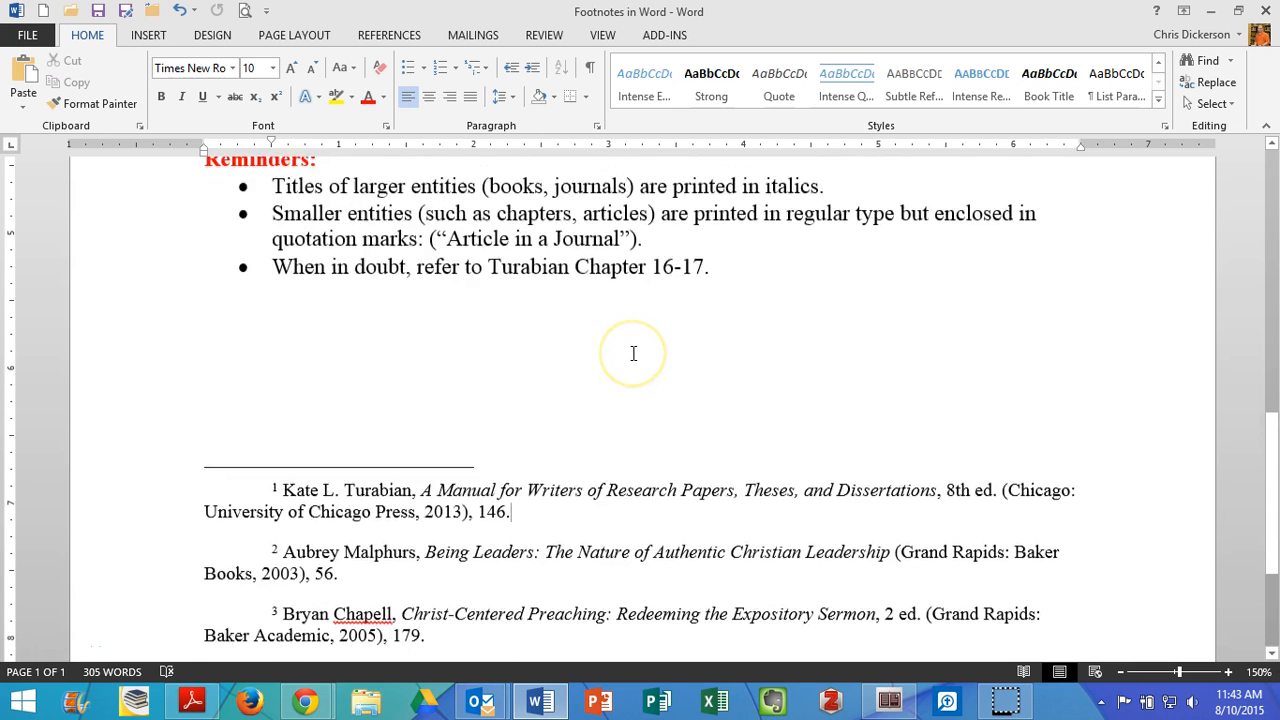
pyautogui.scroll(1, 633, 353)
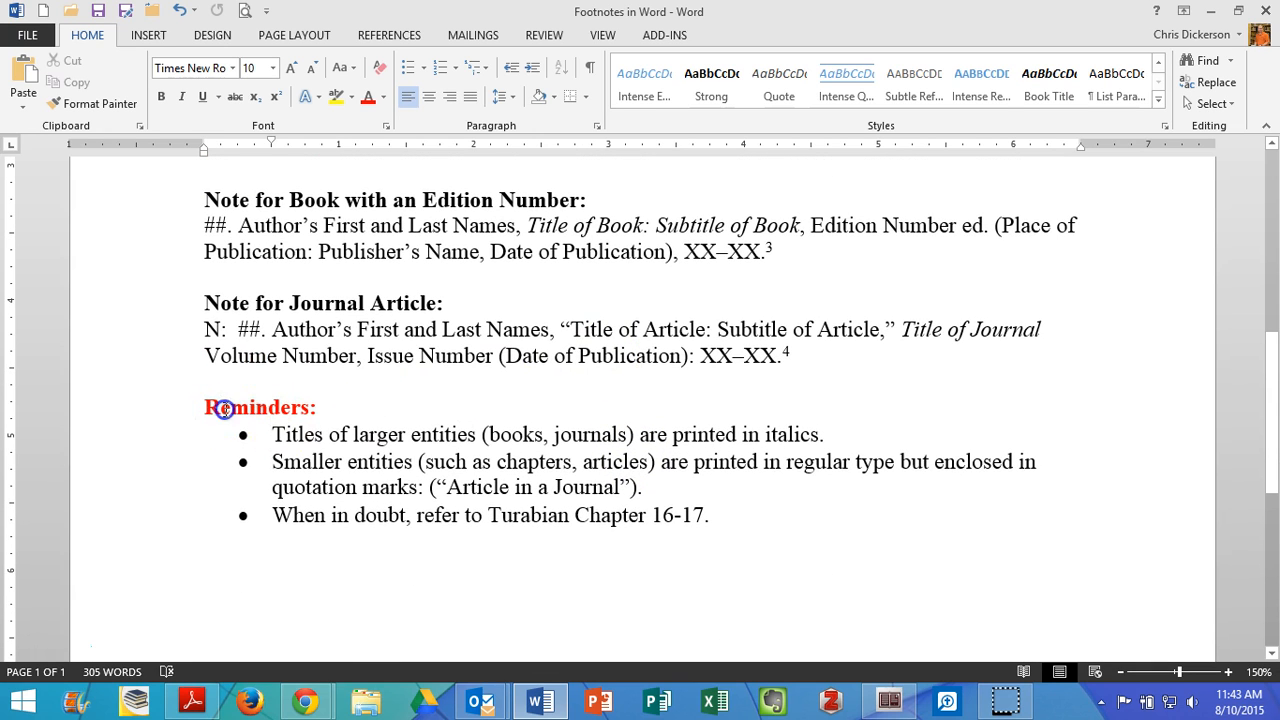
pyautogui.tripleClick(214, 408)
pyautogui.moveTo(274, 436); pyautogui.dragTo(462, 438)
pyautogui.click(503, 434)
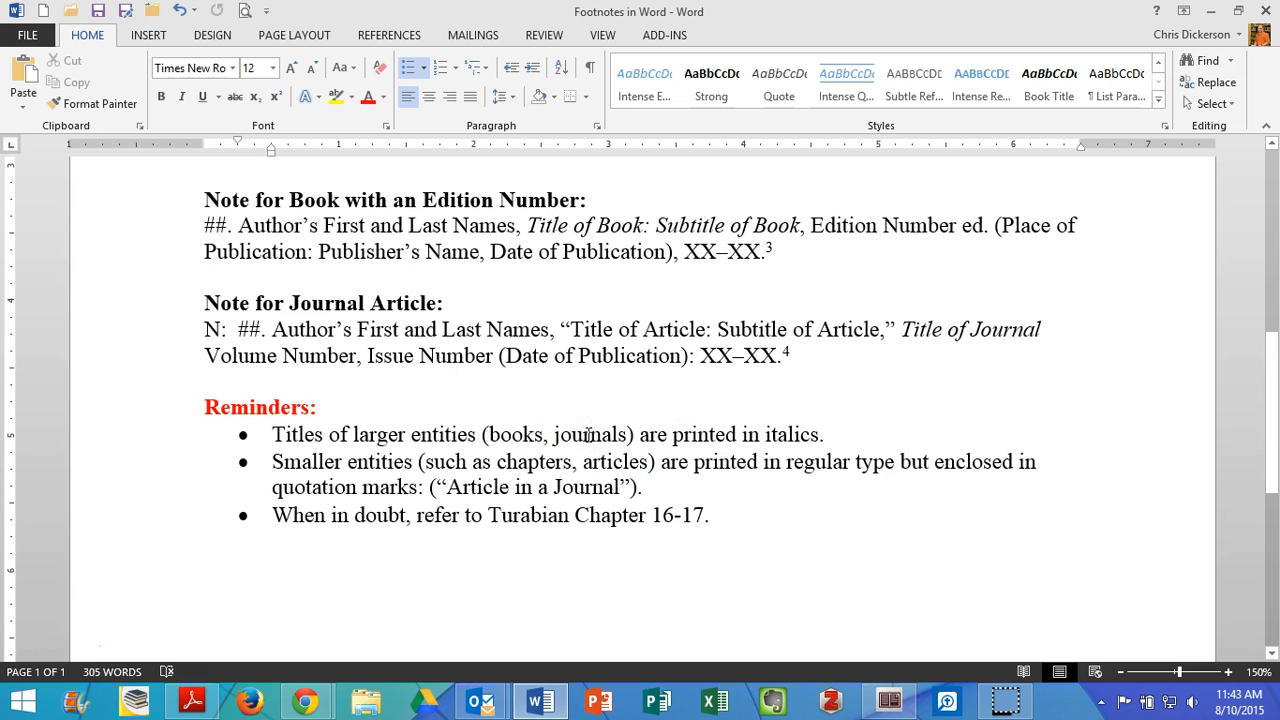
pyautogui.doubleClick(792, 434)
pyautogui.hotkey('ctrl', 'i')
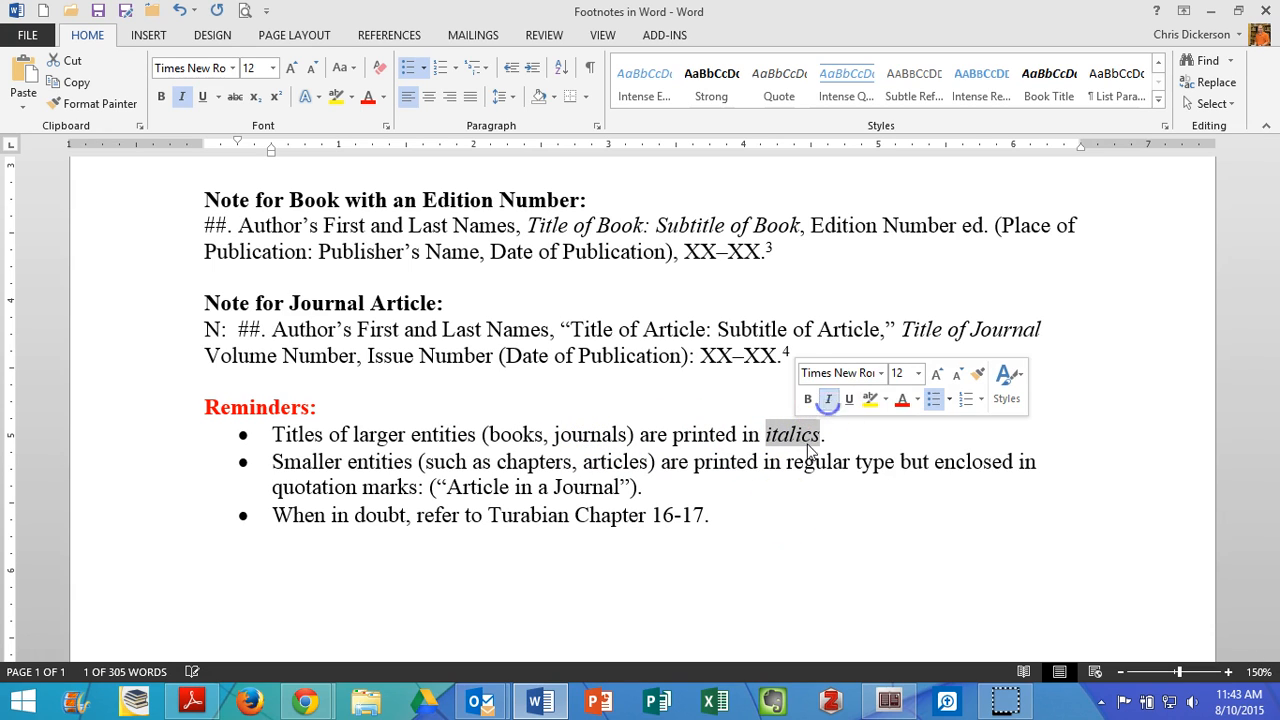
# Read the remaining reminders on titles of smaller entities and on which Turabian chapters to consult.
pyautogui.click(317, 463)
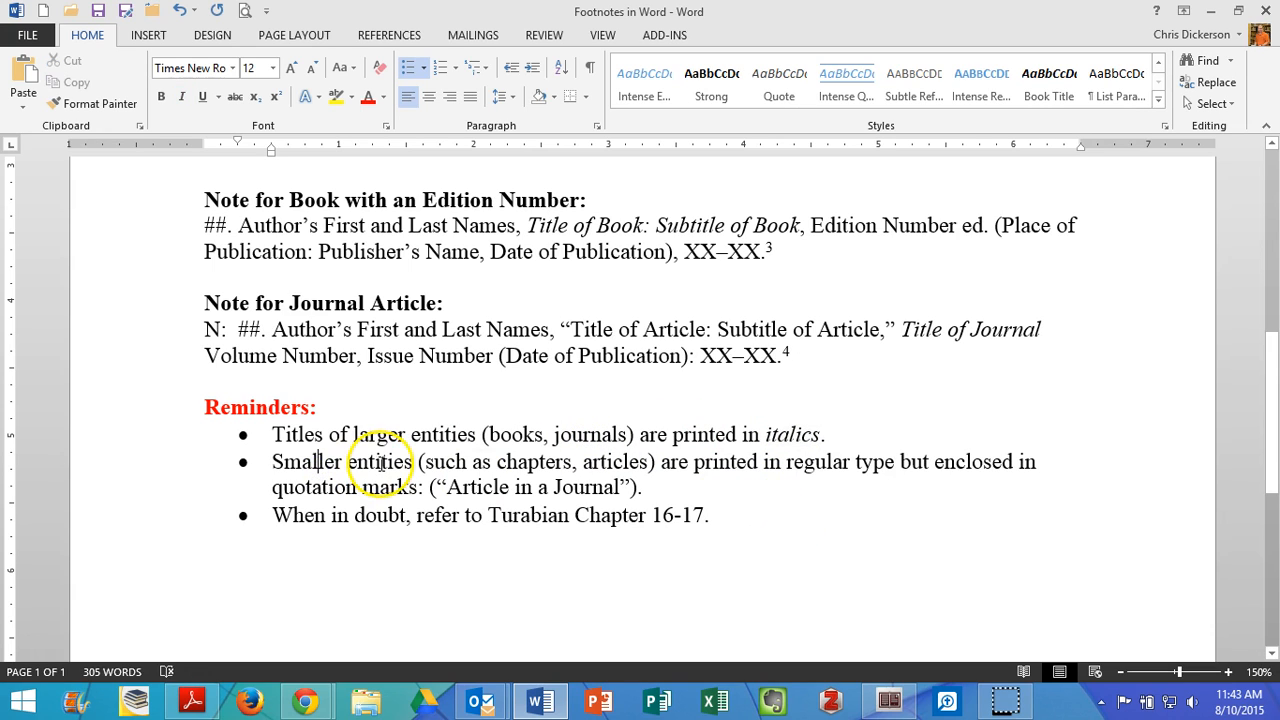
pyautogui.doubleClick(532, 462)
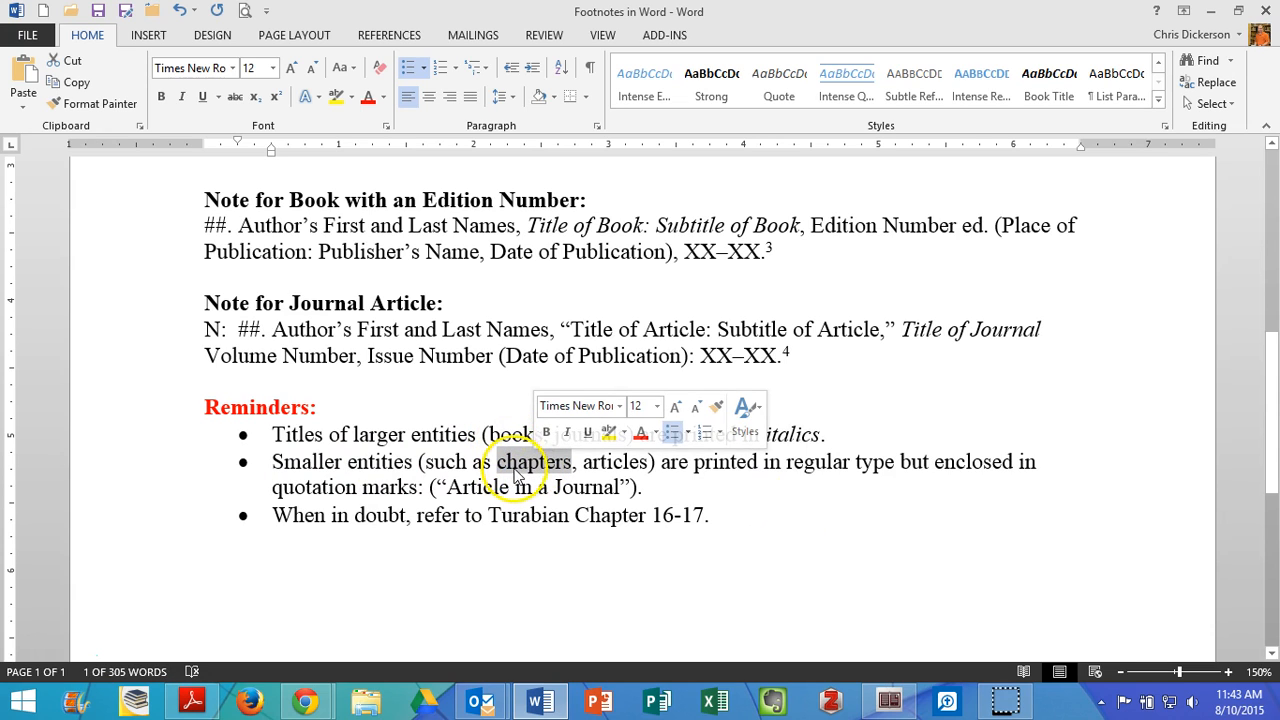
pyautogui.click(605, 462)
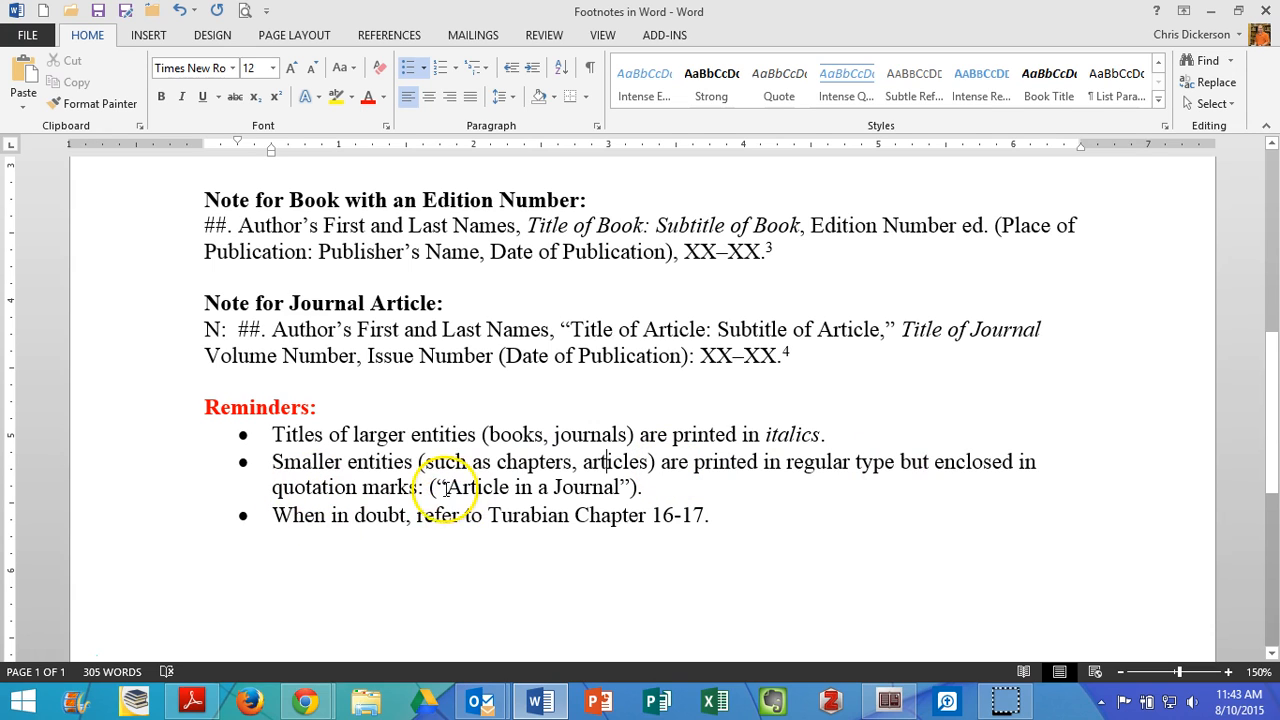
pyautogui.moveTo(431, 487); pyautogui.dragTo(621, 486)
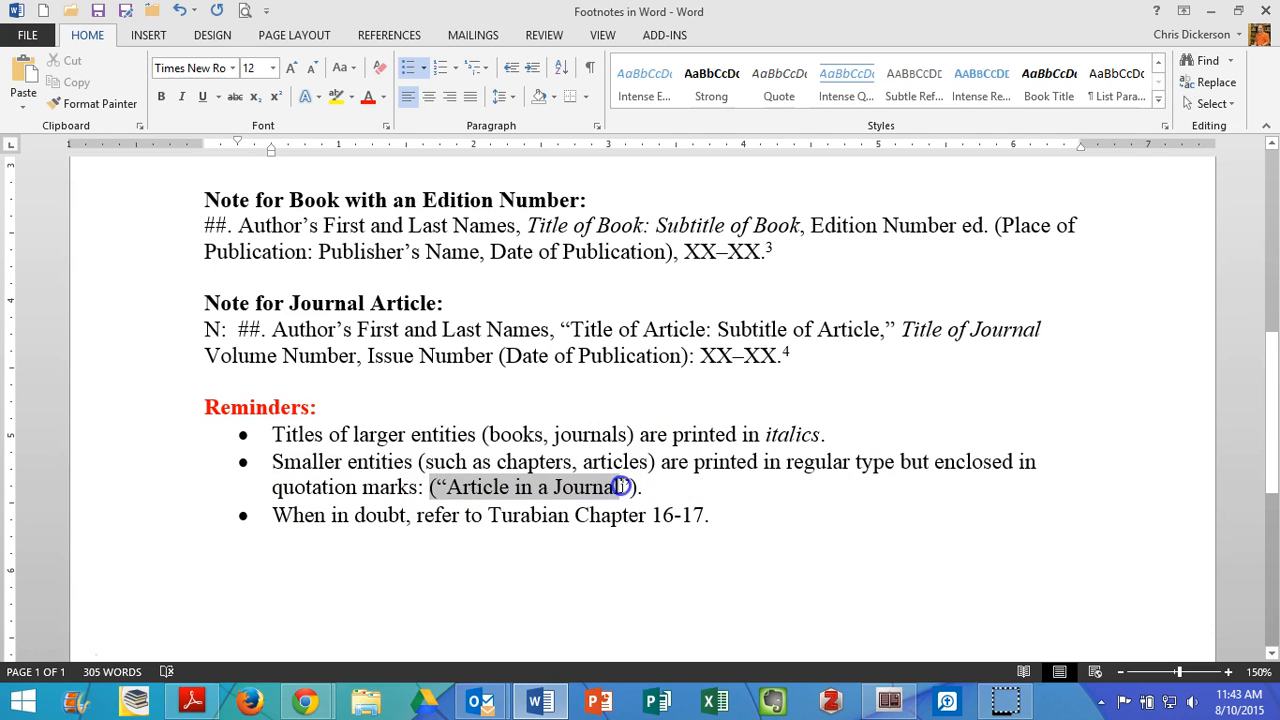
pyautogui.click(629, 528)
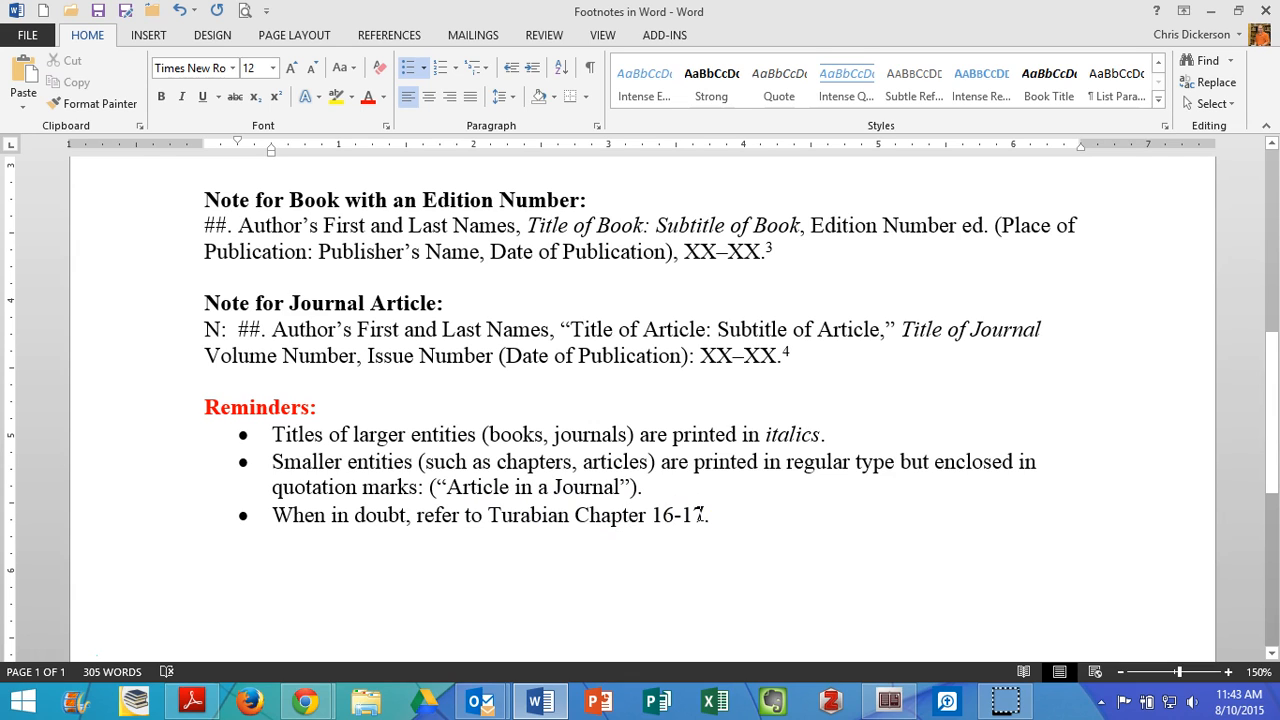
pyautogui.doubleClick(695, 516)
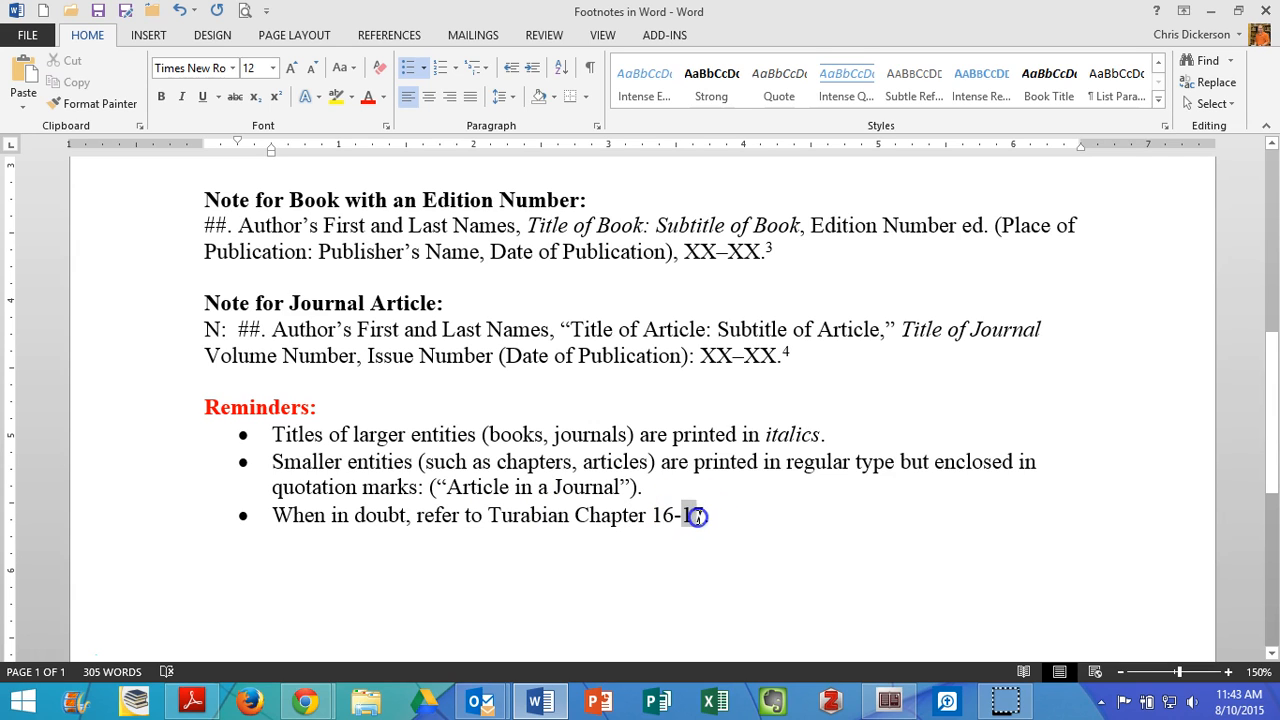